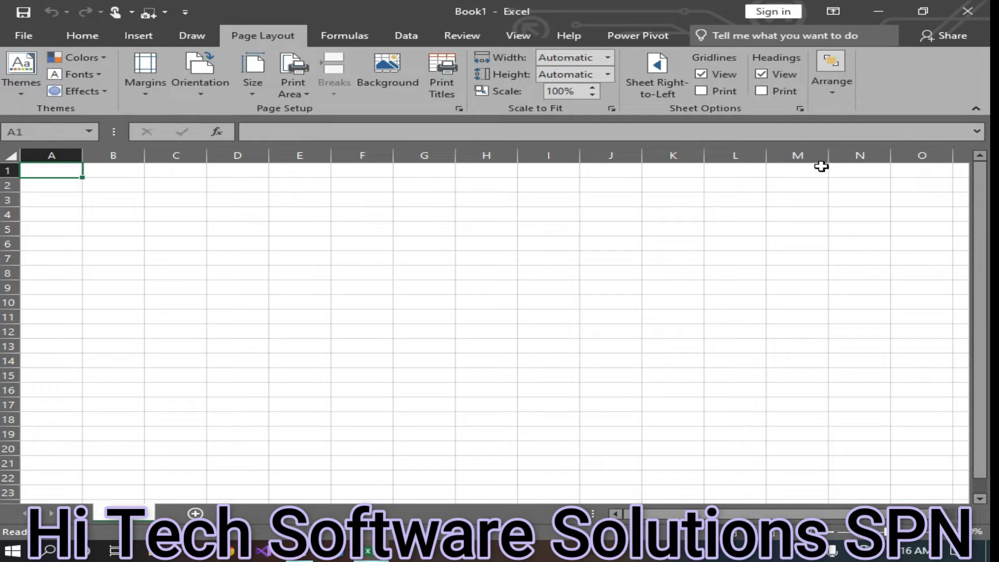
- Select the range G1:M15 and turn on printing of both the headings and the gridlines
{"action": "left_click_drag", "start_coordinate": [414, 171], "coordinate": [811, 371]}
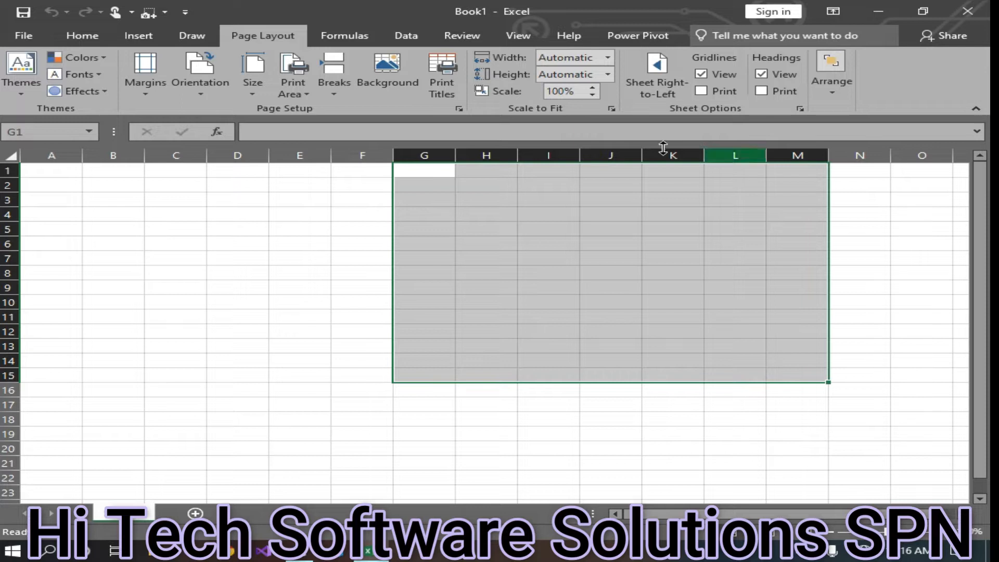
{"action": "left_click", "coordinate": [760, 91]}
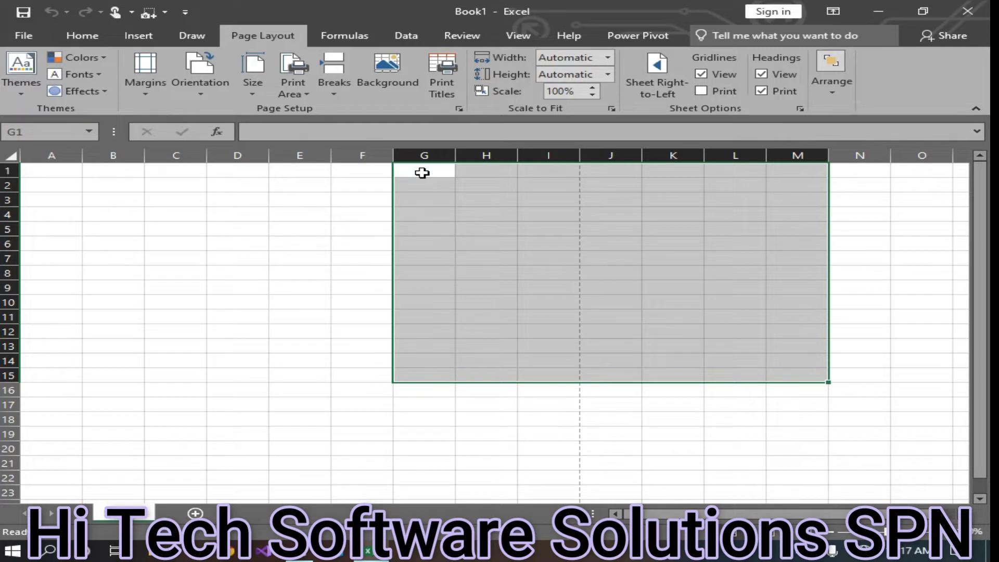
{"action": "left_click", "coordinate": [702, 91]}
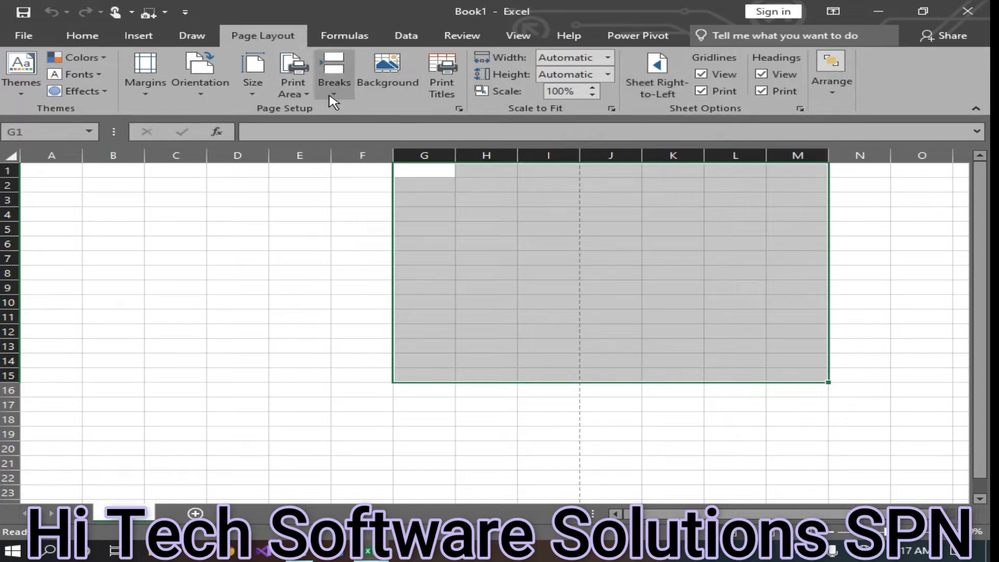
- Set the selected range G1:M15 as the print area and check it in the print preview
{"action": "left_click", "coordinate": [293, 95]}
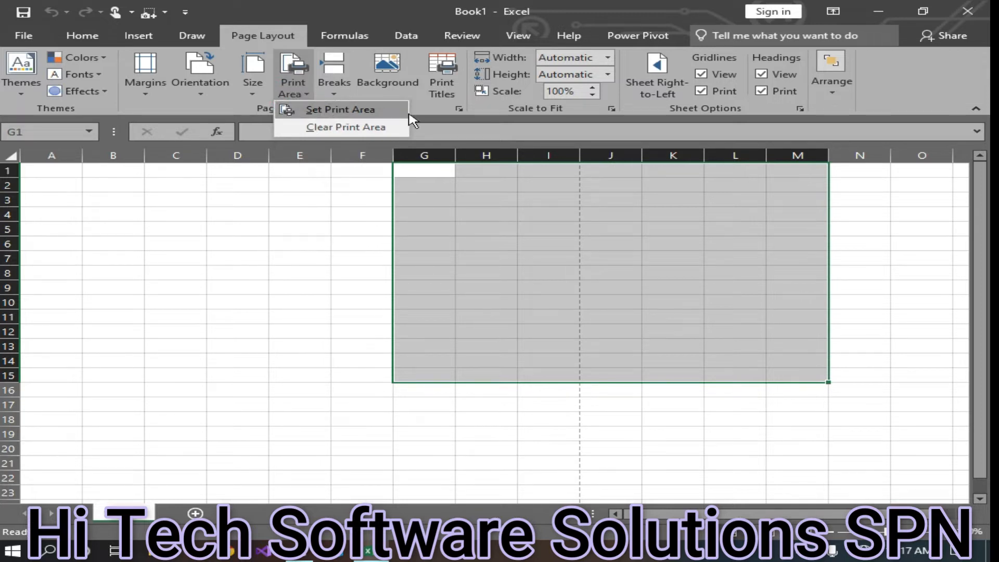
{"action": "left_click", "coordinate": [341, 109]}
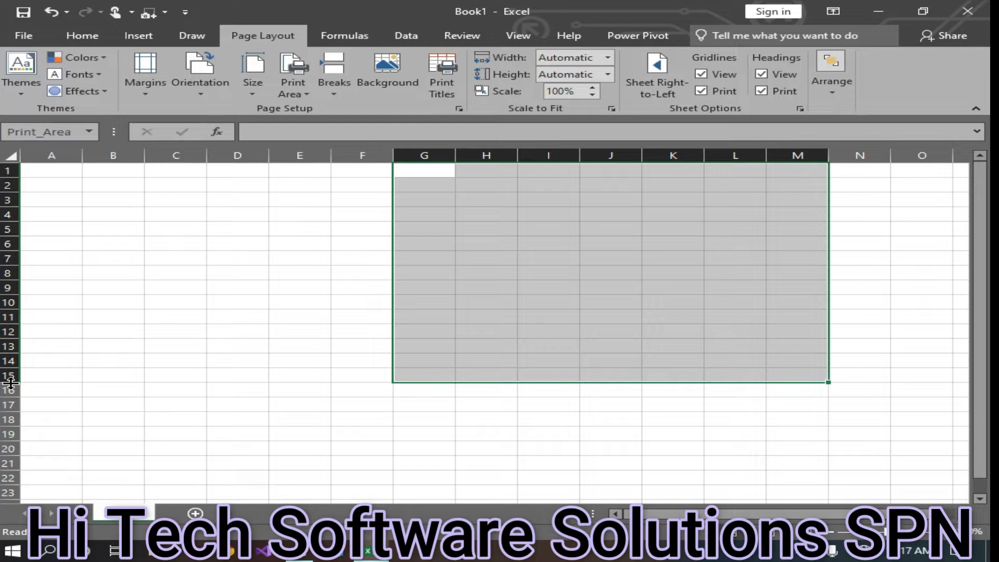
{"action": "key", "text": "ctrl+p"}
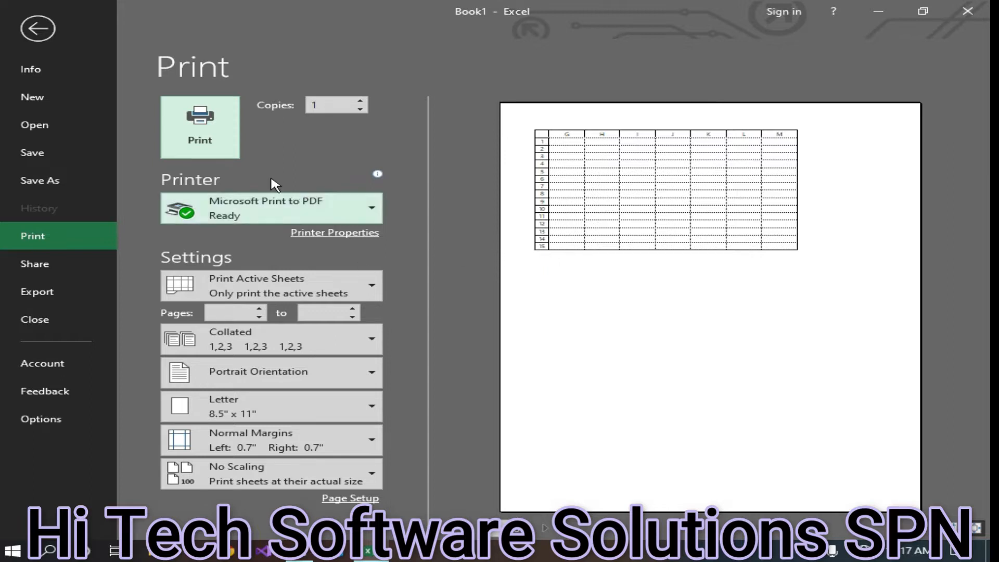
{"action": "left_click", "coordinate": [38, 29]}
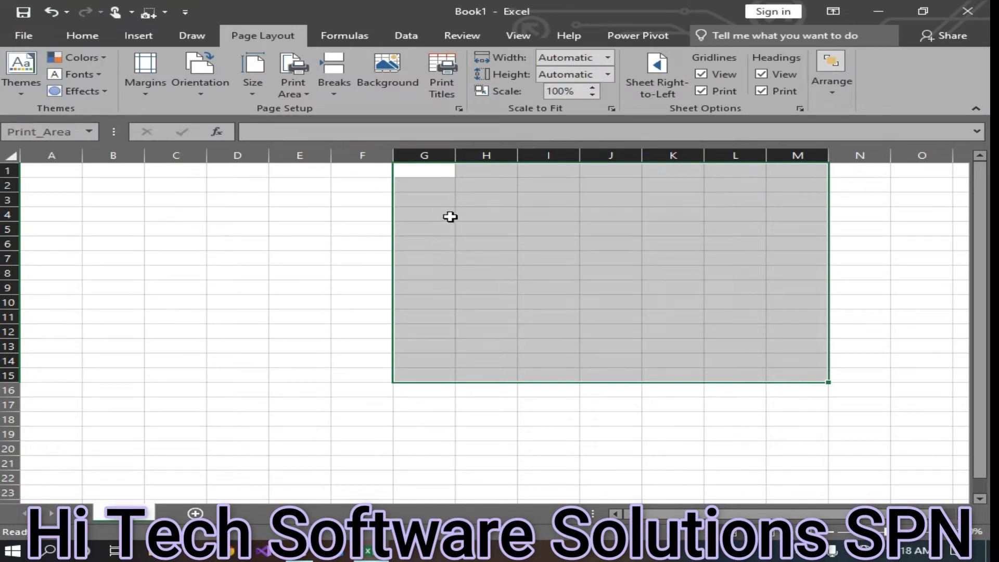
- Clear the sheet's print area and check the print preview again
{"action": "left_click", "coordinate": [290, 87]}
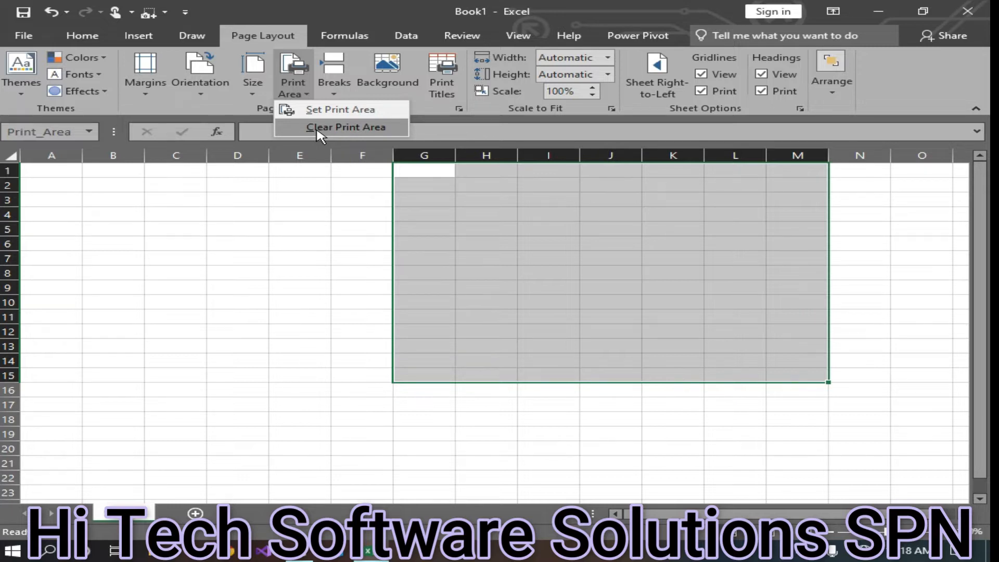
{"action": "left_click", "coordinate": [319, 130]}
{"action": "left_click", "coordinate": [333, 304]}
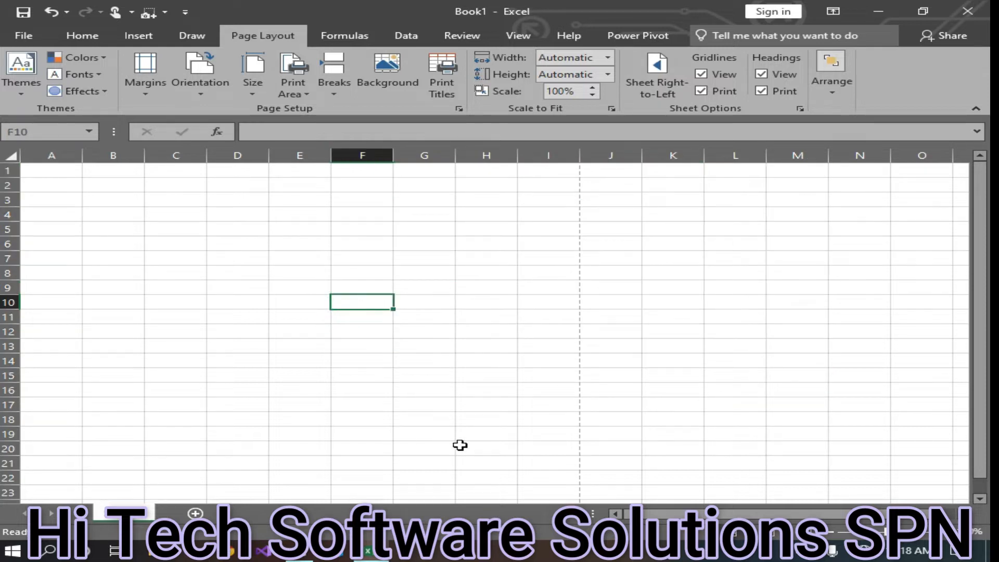
{"action": "key", "text": "ctrl+p"}
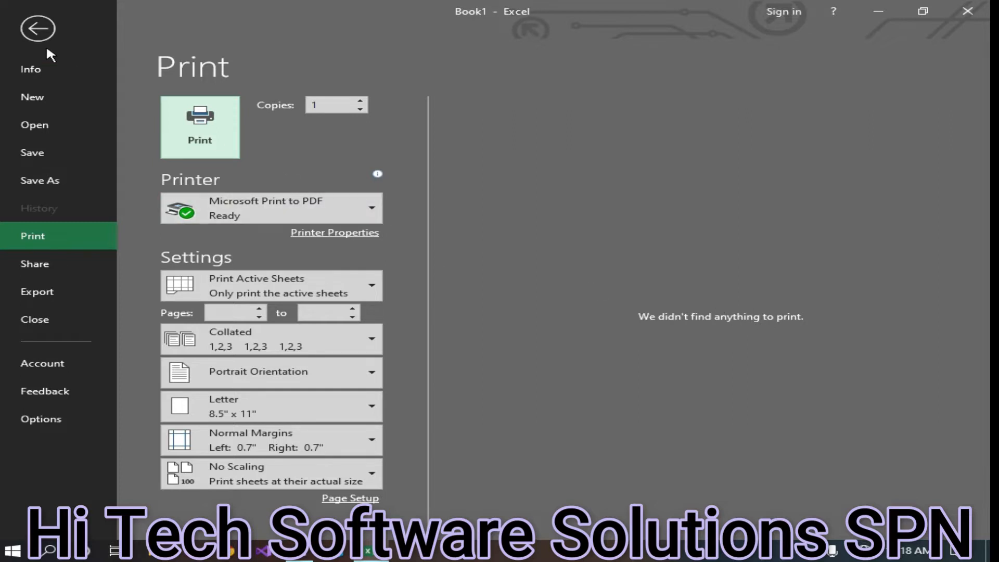
{"action": "left_click", "coordinate": [31, 30]}
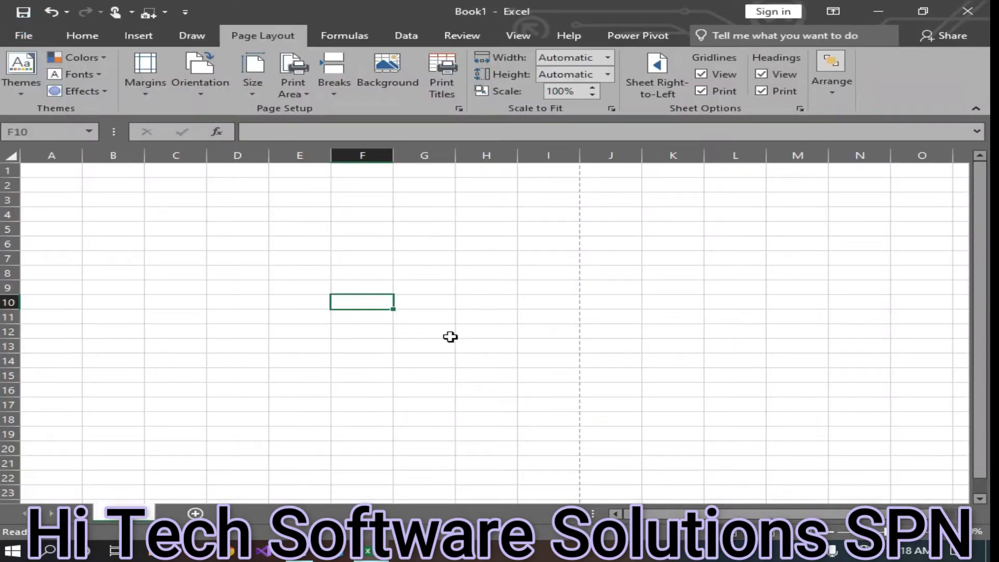
- Select the range A2:I19 and check its print preview without a print area set
{"action": "left_click_drag", "start_coordinate": [52, 186], "coordinate": [562, 444]}
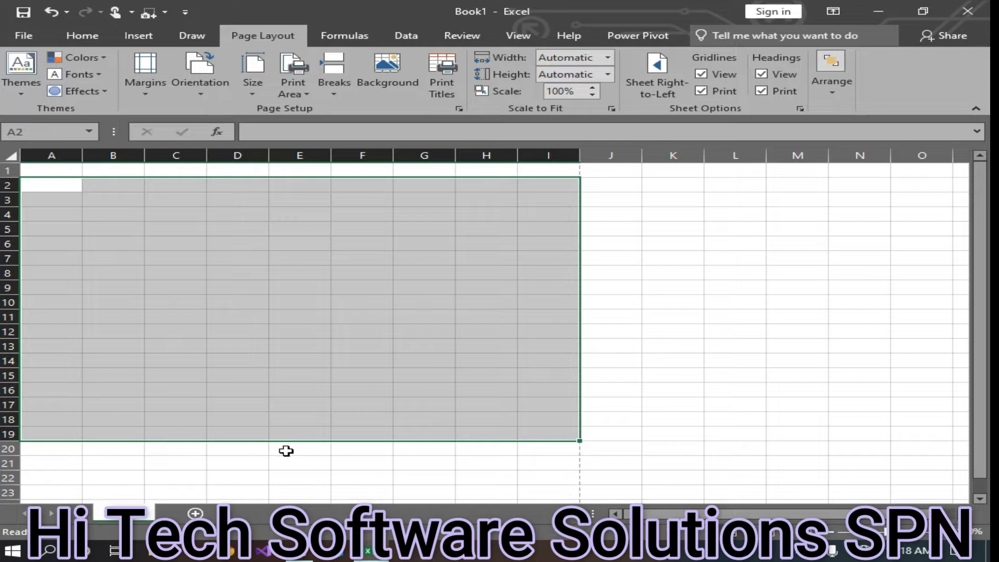
{"action": "key", "text": "ctrl+p"}
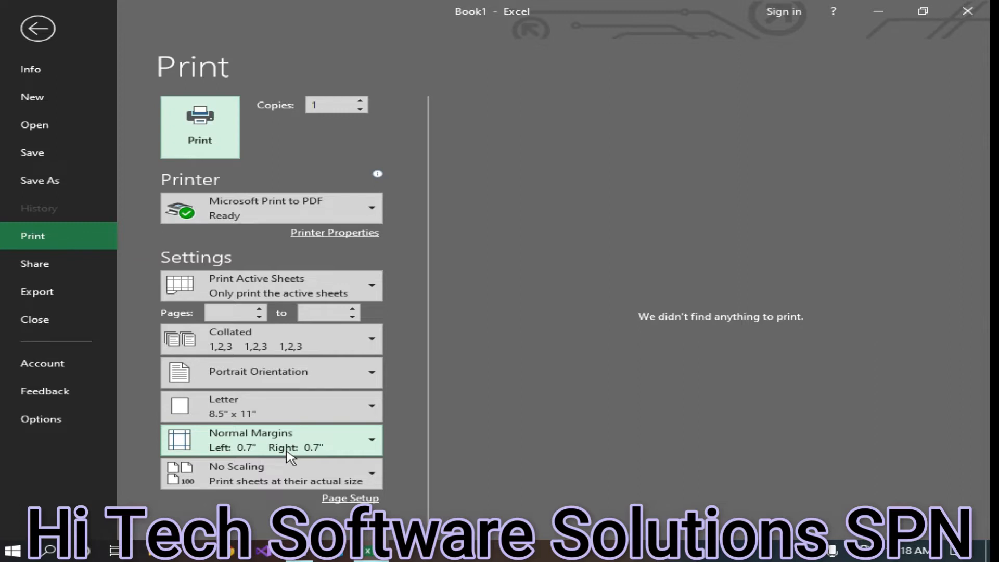
{"action": "left_click", "coordinate": [37, 28]}
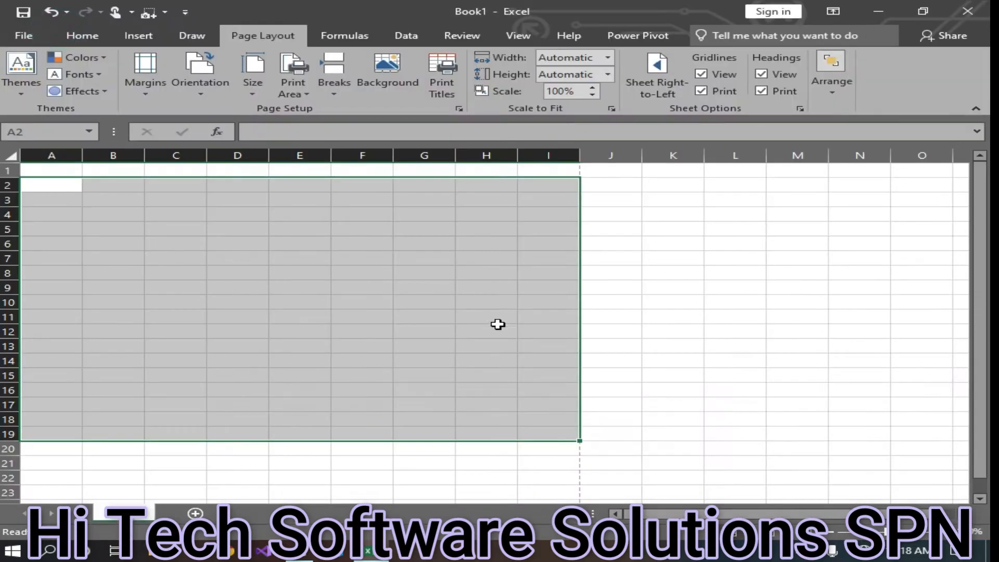
- Set the selected range A2:I19 as the print area and check it in the print preview
{"action": "left_click", "coordinate": [299, 92]}
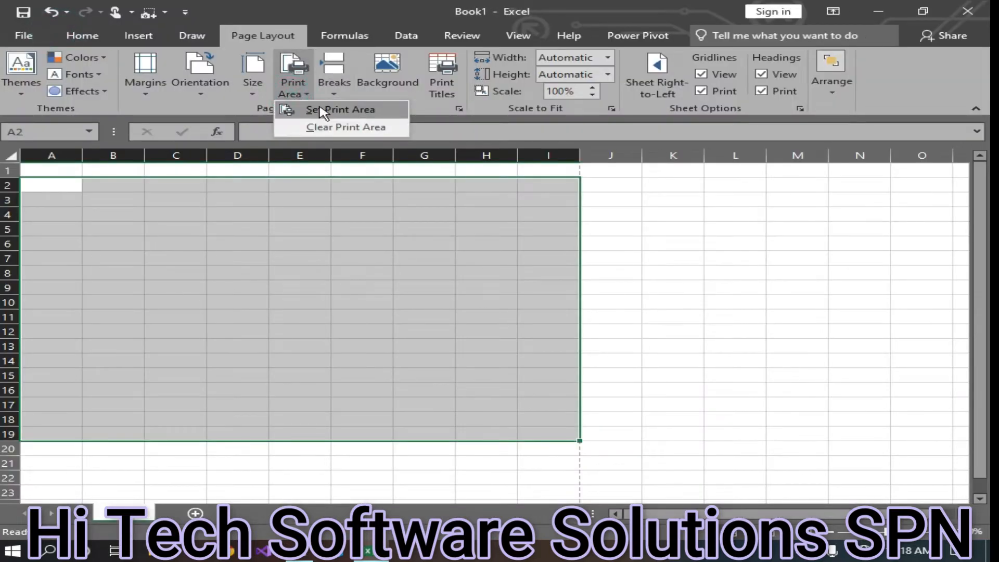
{"action": "left_click", "coordinate": [319, 106]}
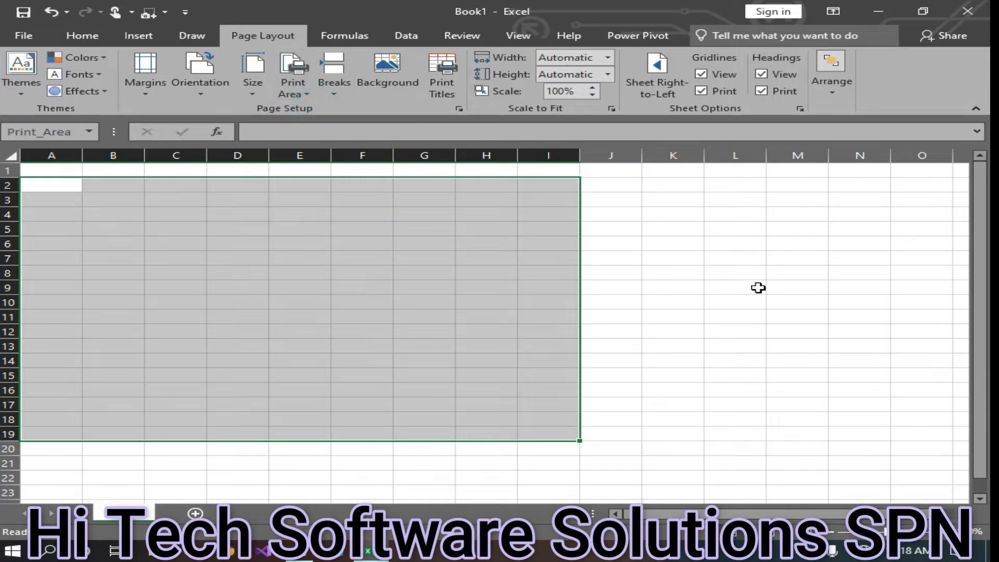
{"action": "key", "text": "ctrl+p"}
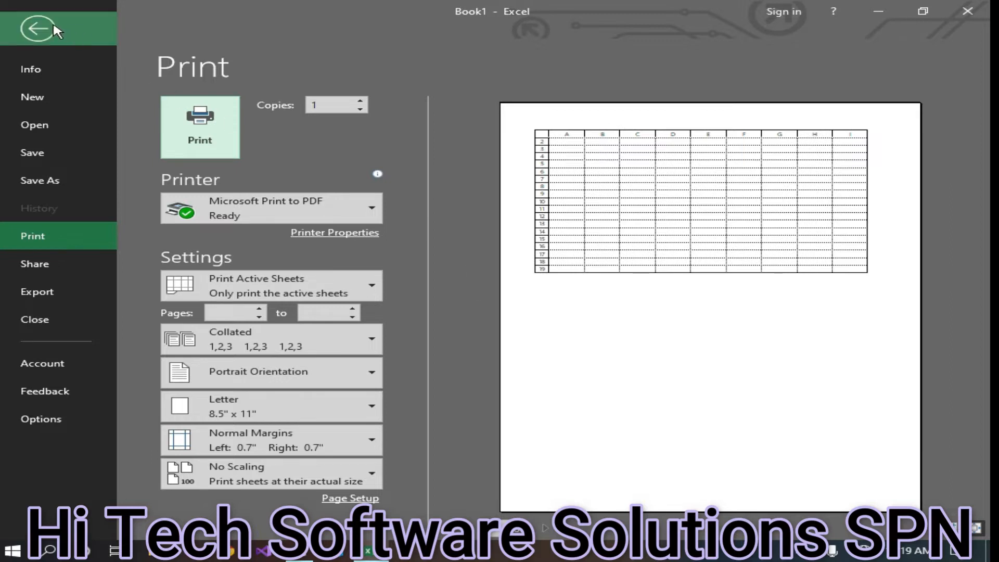
{"action": "left_click", "coordinate": [37, 29]}
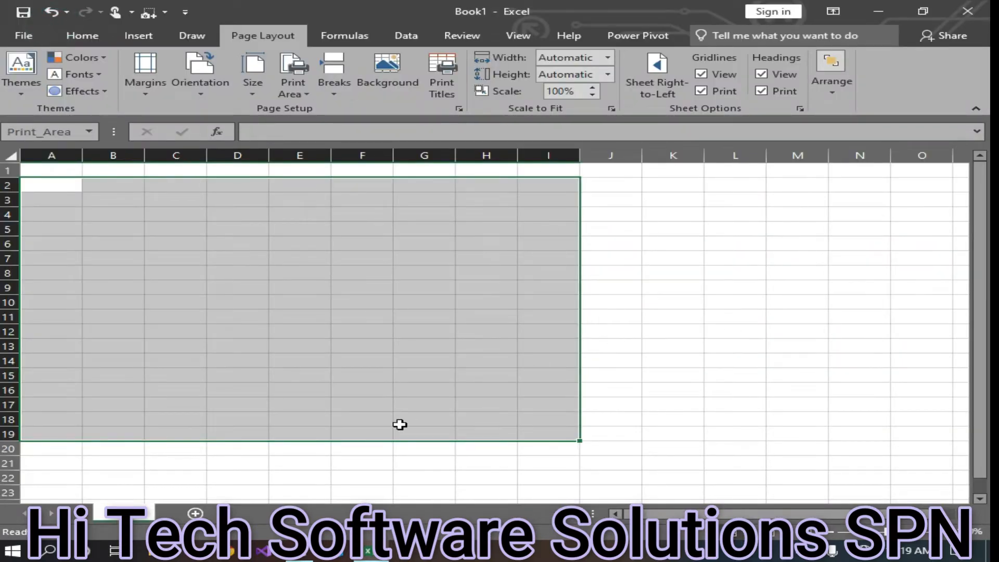
{"action": "left_click", "coordinate": [626, 388]}
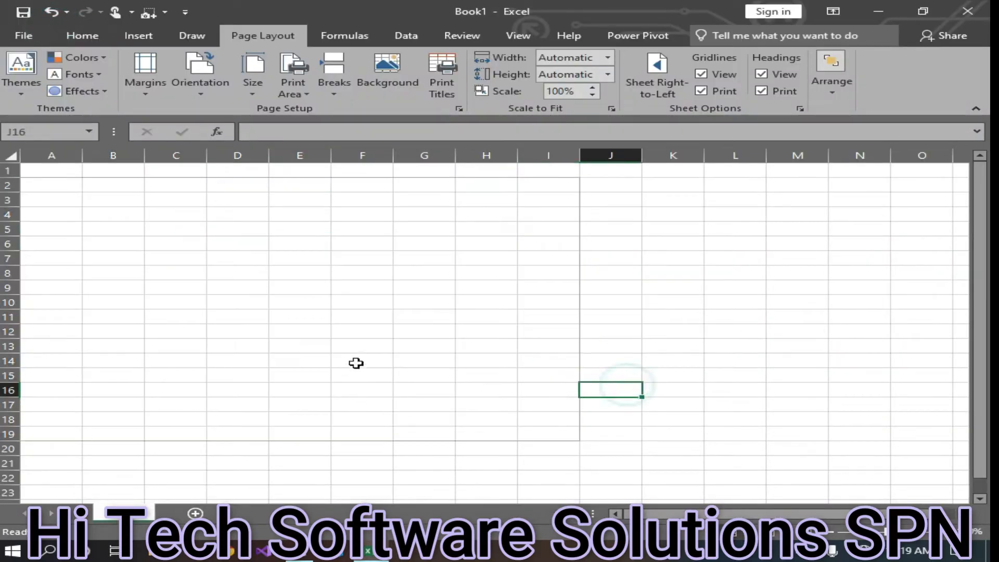
{"action": "left_click", "coordinate": [292, 96]}
{"action": "left_click", "coordinate": [335, 111]}
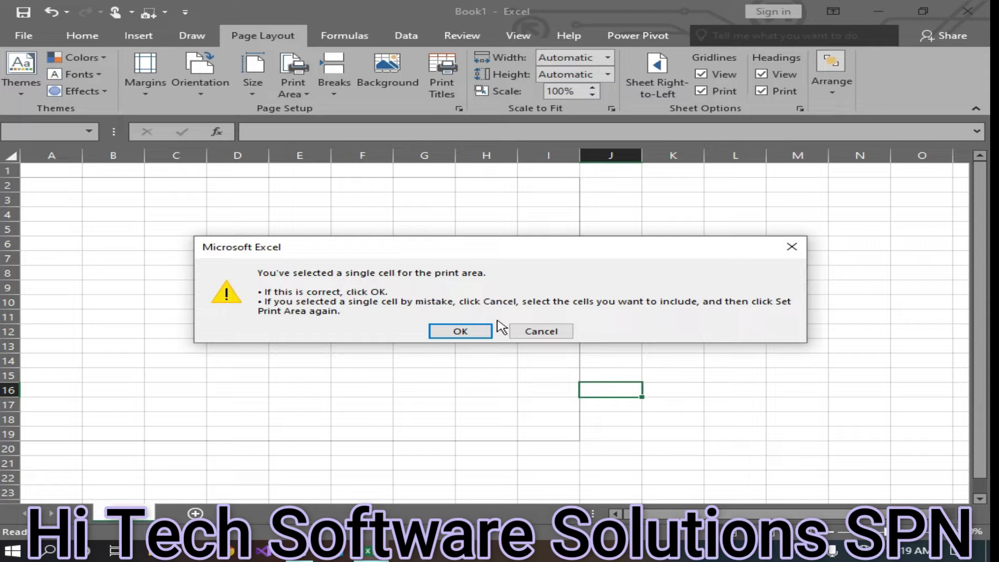
{"action": "left_click", "coordinate": [525, 333]}
- Set the range D7:K20 as the print area and check it in the print preview
{"action": "left_click_drag", "start_coordinate": [231, 261], "coordinate": [698, 454]}
{"action": "left_click", "coordinate": [292, 89]}
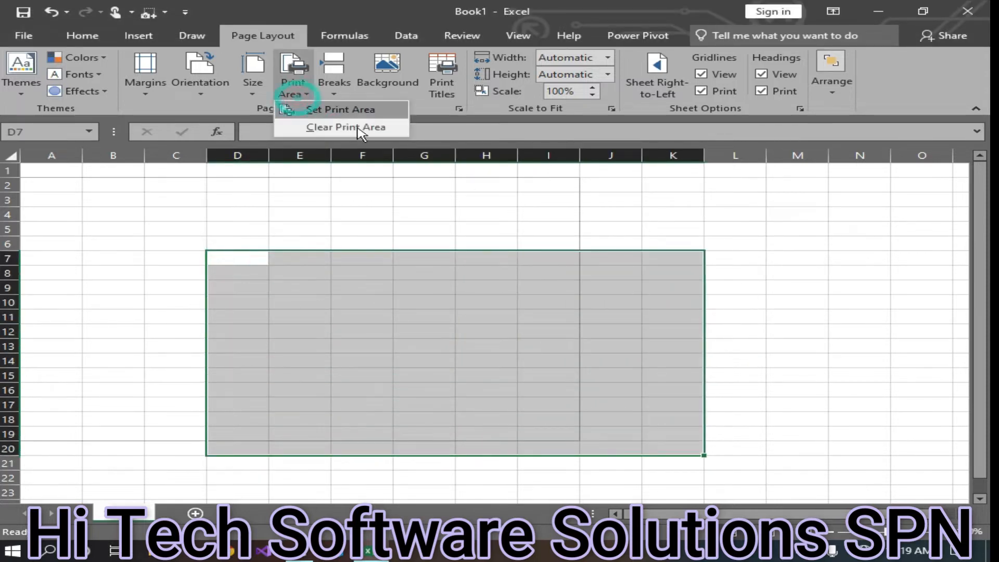
{"action": "left_click", "coordinate": [333, 109]}
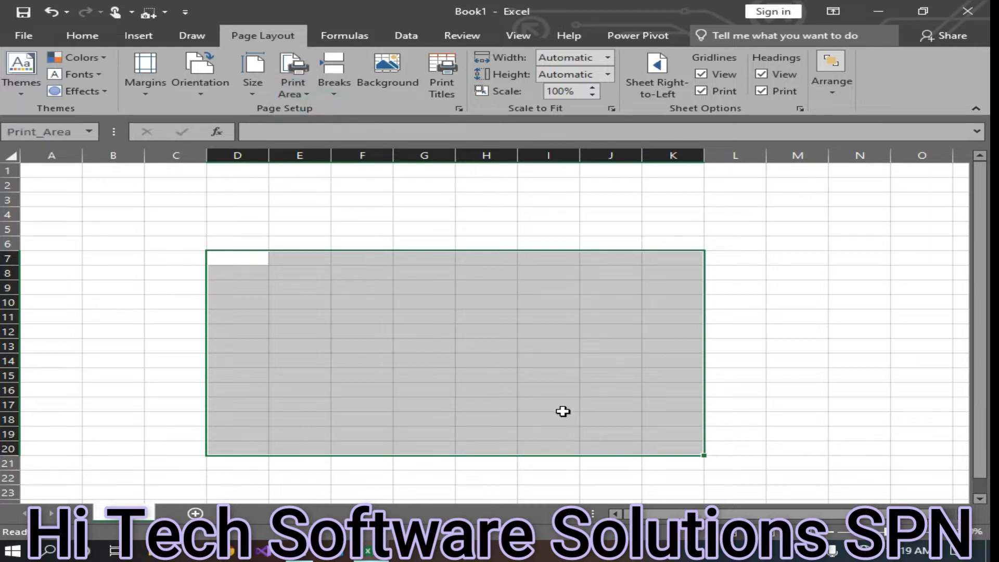
{"action": "key", "text": "ctrl+p"}
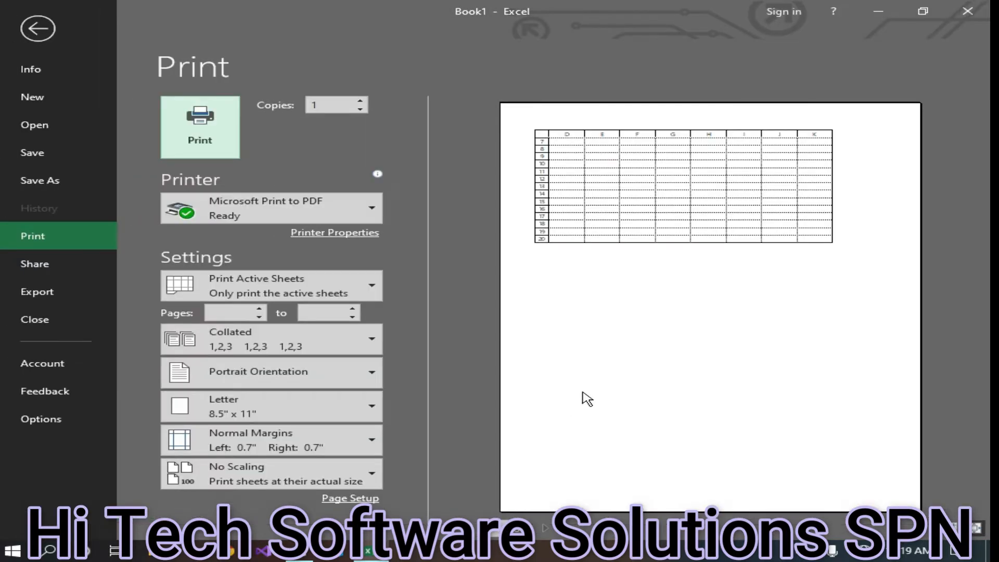
{"action": "left_click", "coordinate": [34, 29]}
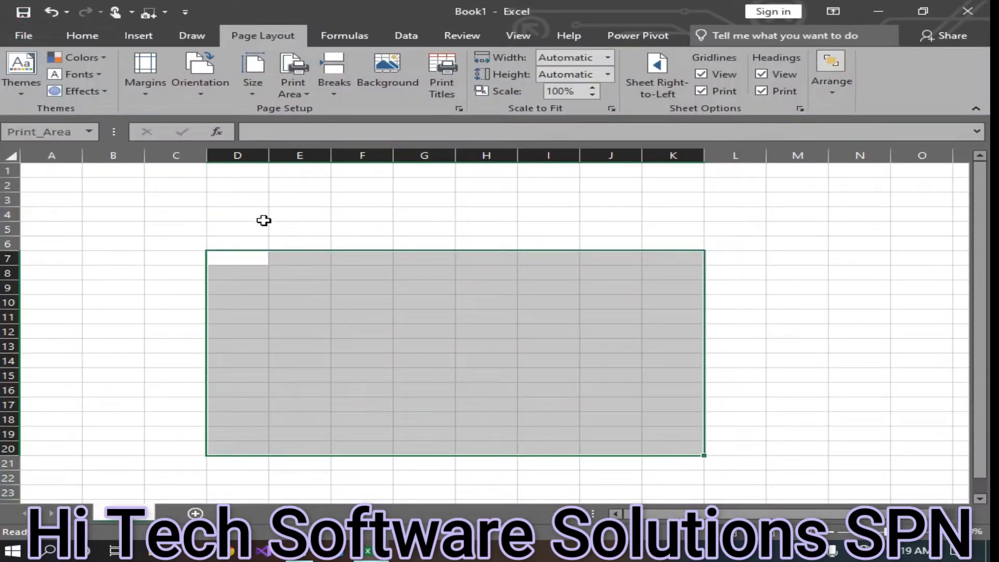
- Enter fgdgfd in D6, fdhgf in F6, fdgfdg in G6 and fg in I6, and check the print preview
{"action": "left_click", "coordinate": [239, 243]}
{"action": "type", "text": "fgdgfd"}
{"action": "left_click", "coordinate": [368, 244]}
{"action": "type", "text": "fdhgf"}
{"action": "left_click", "coordinate": [427, 245]}
{"action": "type", "text": "fdgfdg"}
{"action": "left_click", "coordinate": [527, 237]}
{"action": "type", "text": "fg"}
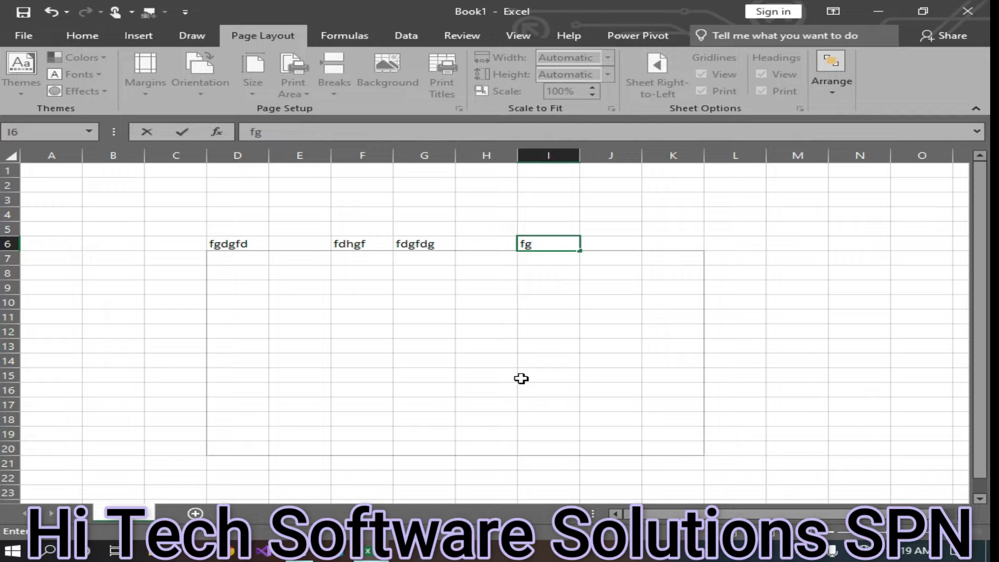
{"action": "left_click", "coordinate": [656, 307]}
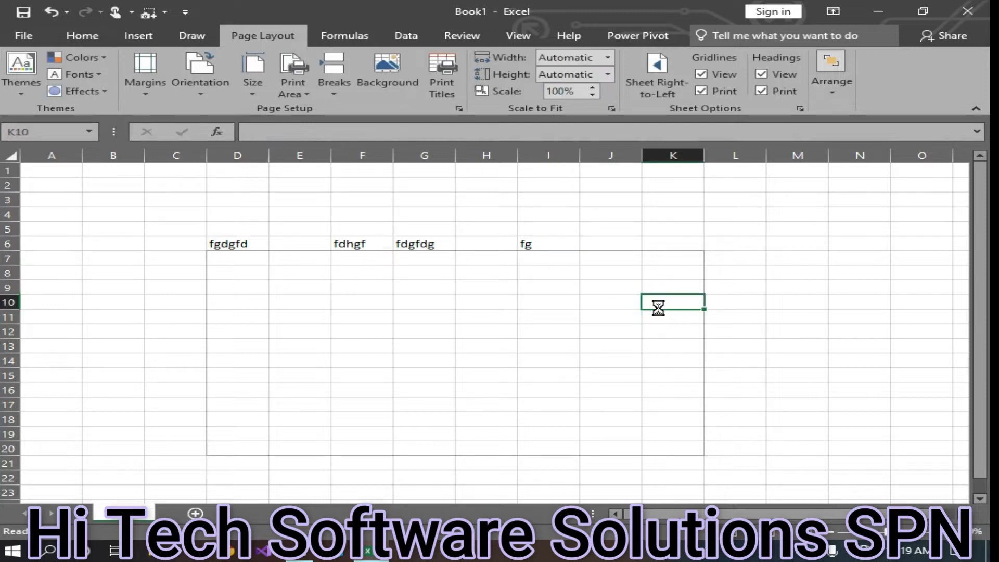
{"action": "key", "text": "ctrl+p"}
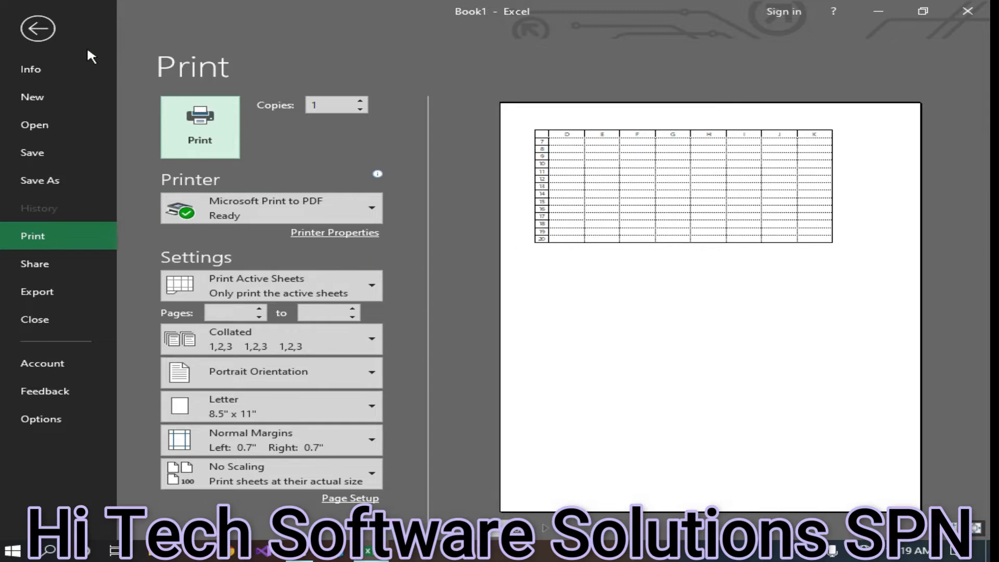
{"action": "left_click", "coordinate": [48, 32]}
- Enter hygdhd in F12 and sds in G15 inside the print area, and check the print preview
{"action": "left_click", "coordinate": [350, 330]}
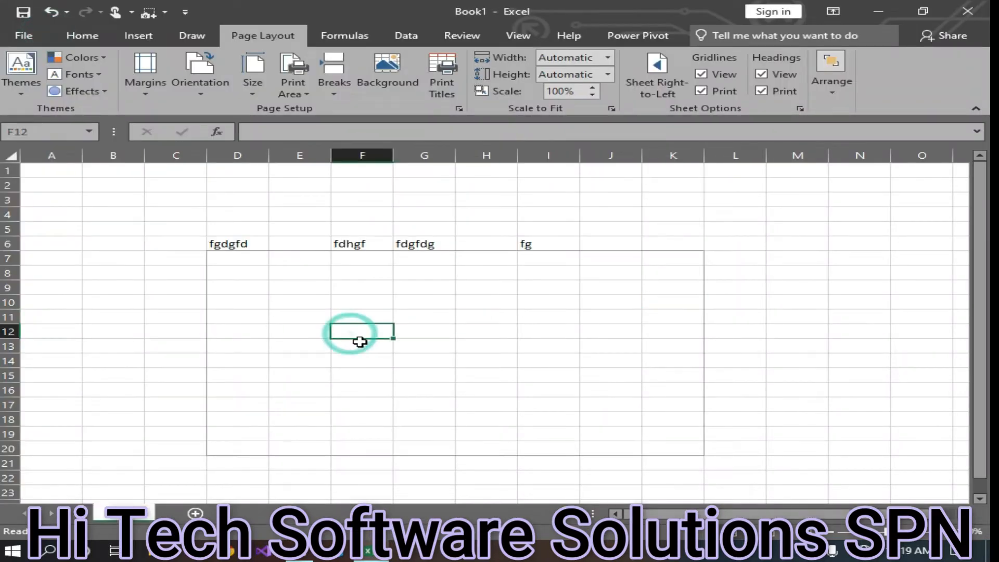
{"action": "type", "text": "hygdhd"}
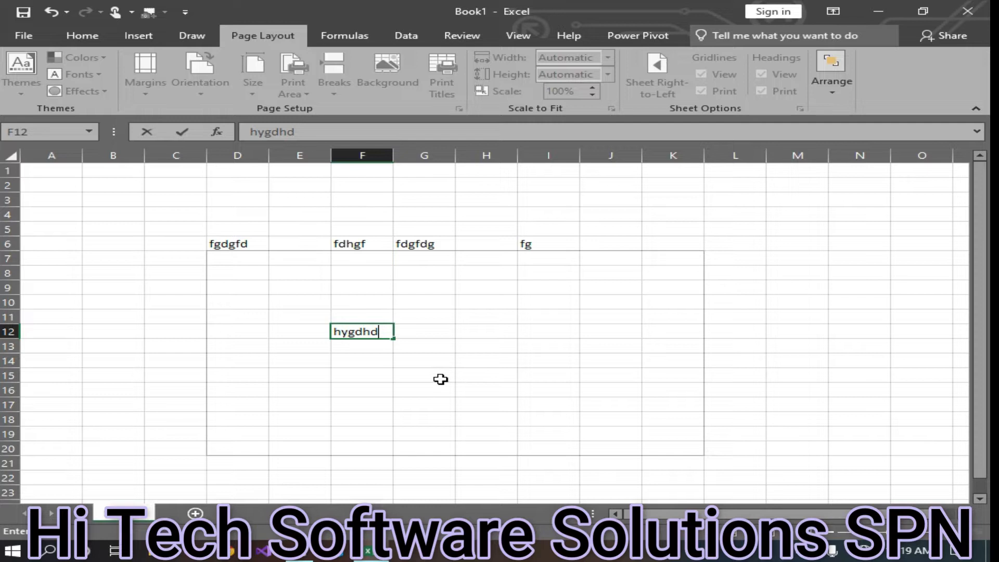
{"action": "left_click", "coordinate": [439, 375]}
{"action": "type", "text": "sds"}
{"action": "left_click", "coordinate": [548, 404]}
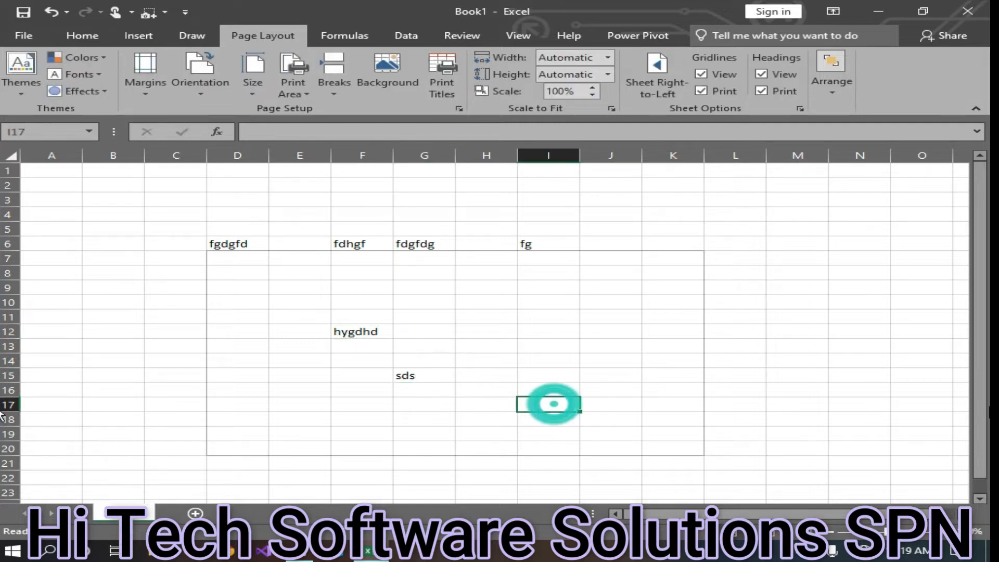
{"action": "key", "text": "ctrl+p"}
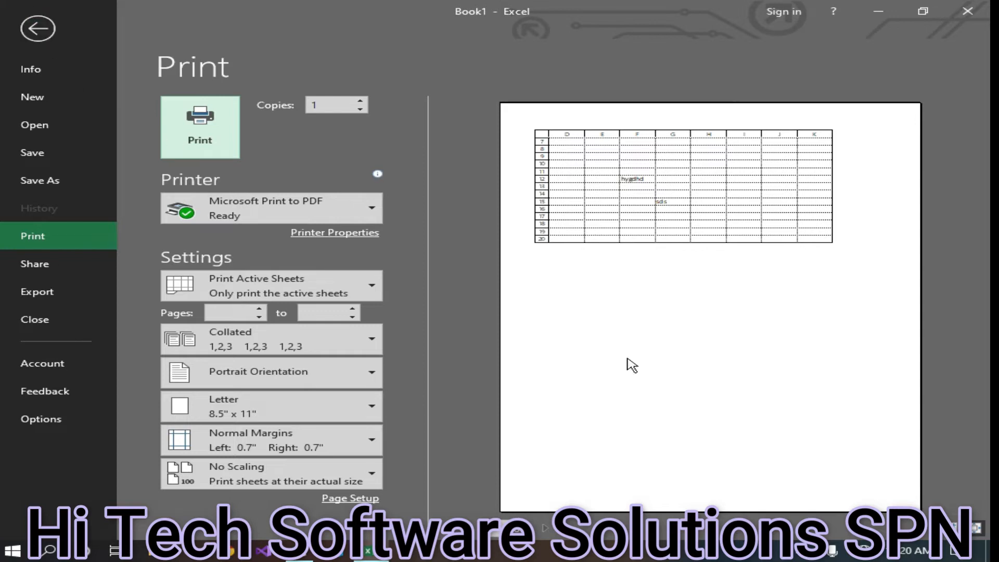
{"action": "left_click", "coordinate": [37, 28]}
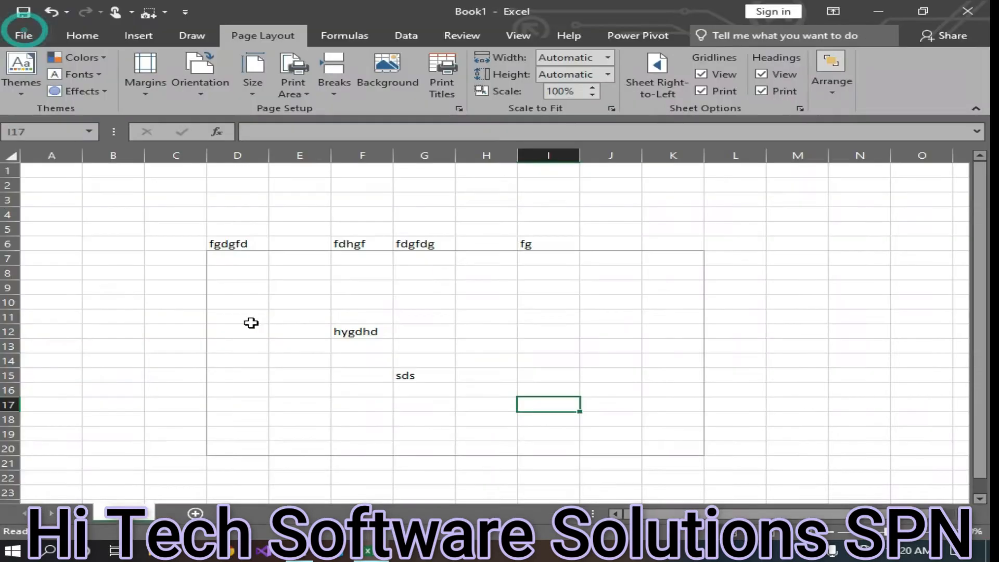
- Clear everything from the range D6:L22
{"action": "left_click", "coordinate": [315, 306]}
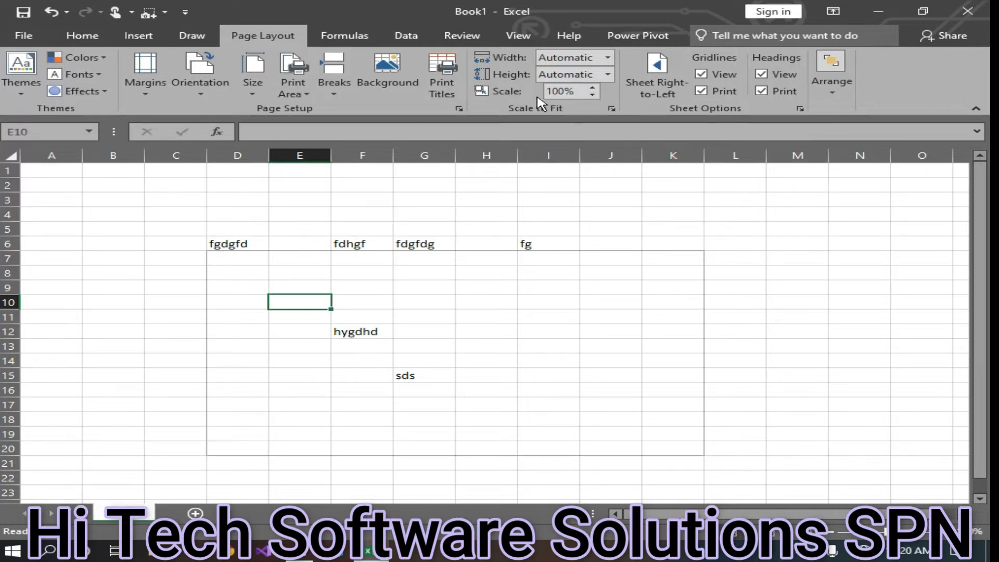
{"action": "left_click", "coordinate": [452, 344]}
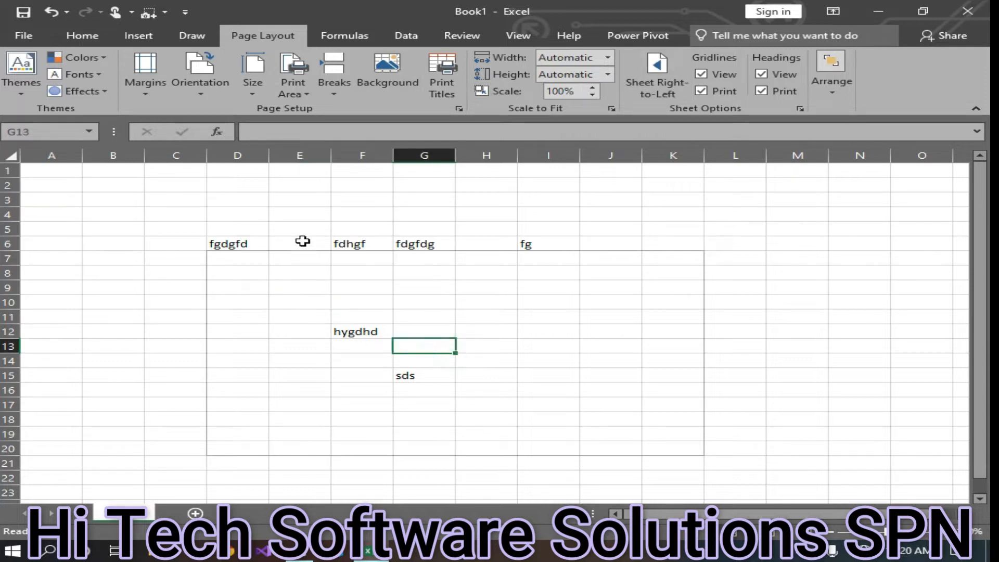
{"action": "left_click_drag", "start_coordinate": [222, 244], "coordinate": [770, 489]}
{"action": "left_click", "coordinate": [82, 35]}
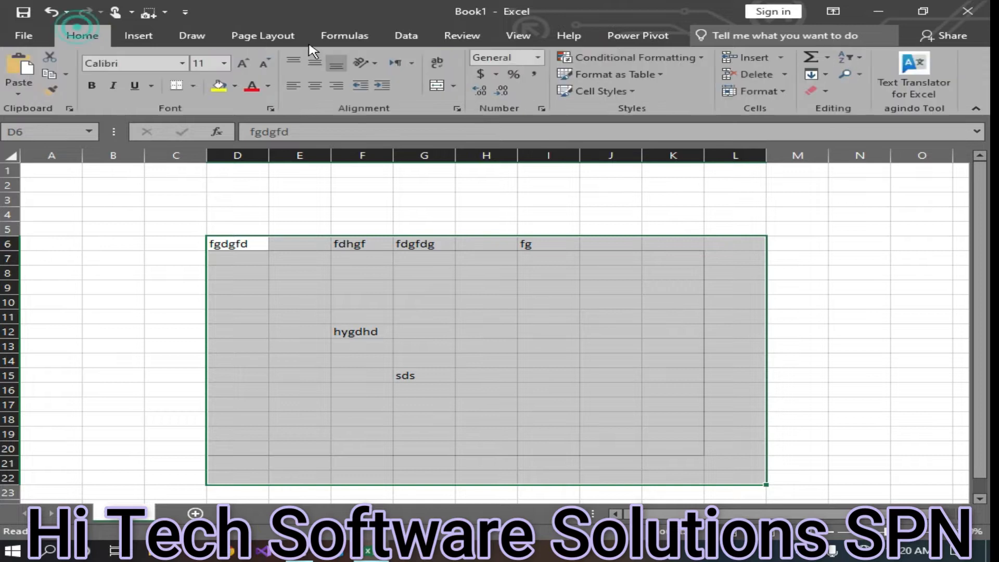
{"action": "left_click", "coordinate": [827, 92]}
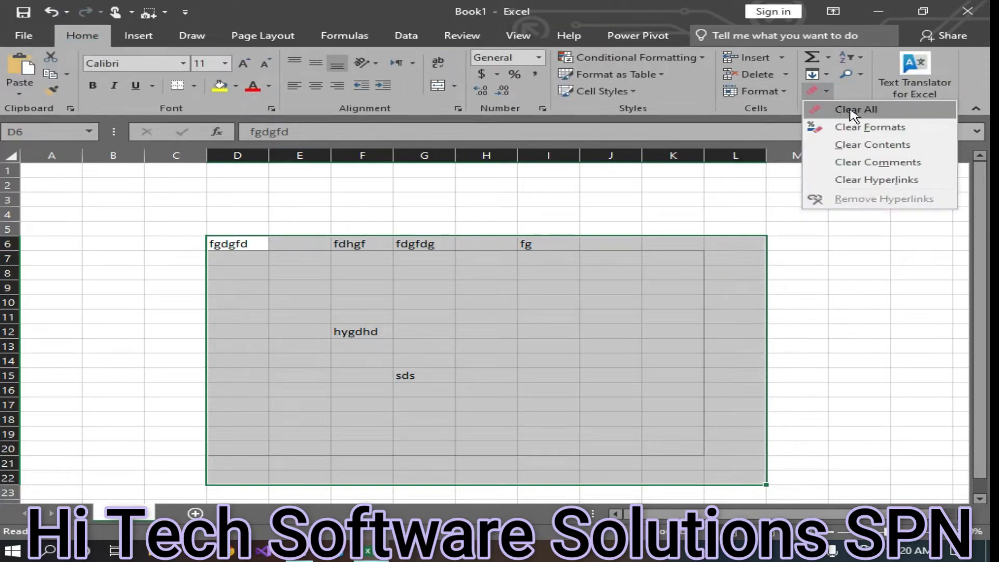
{"action": "left_click", "coordinate": [850, 107]}
- Clear the formats and contents of the selected range D6:L22 and check the print preview
{"action": "left_click", "coordinate": [823, 94]}
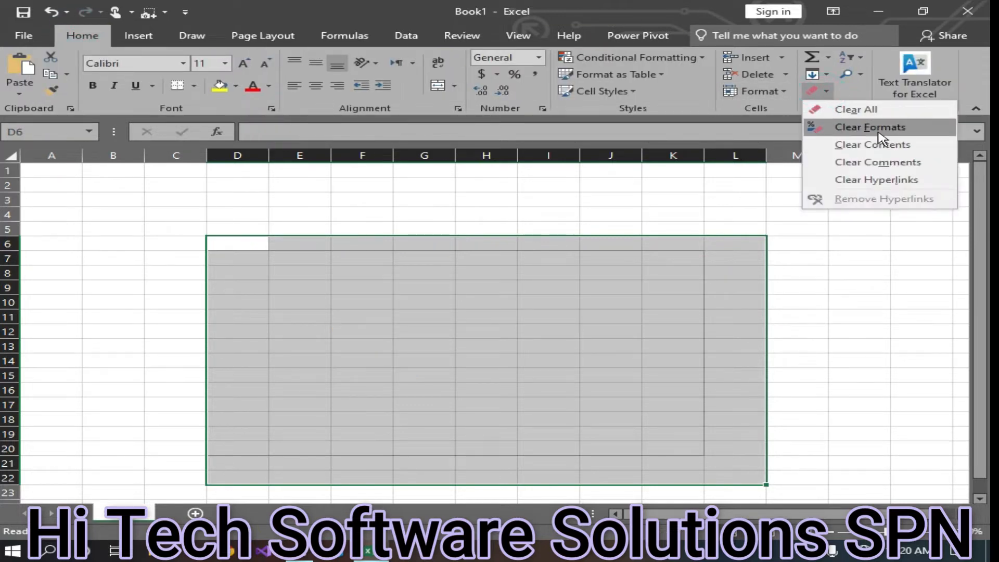
{"action": "left_click", "coordinate": [878, 128]}
{"action": "left_click", "coordinate": [828, 94]}
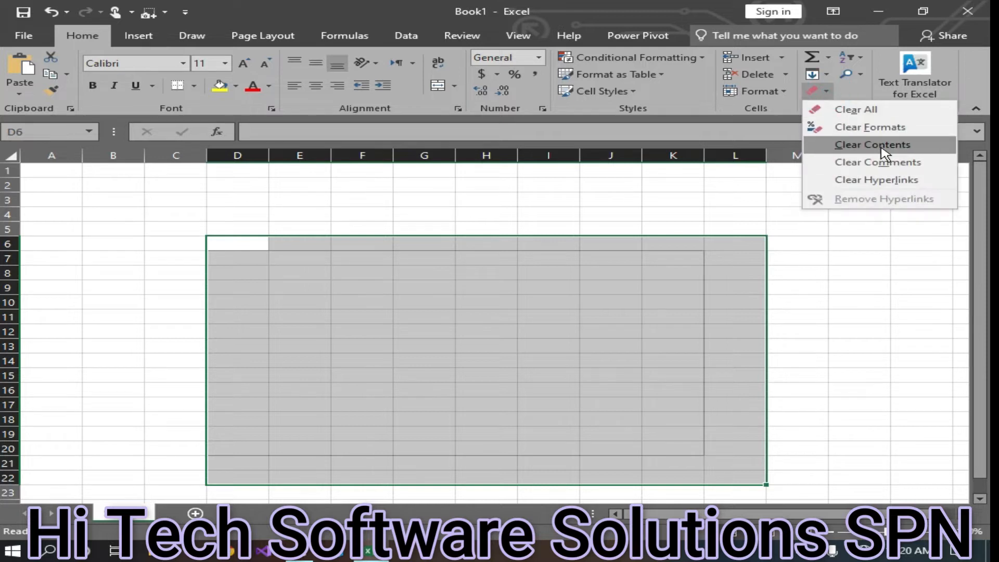
{"action": "left_click", "coordinate": [882, 148]}
{"action": "left_click", "coordinate": [59, 254]}
{"action": "key", "text": "ctrl+p"}
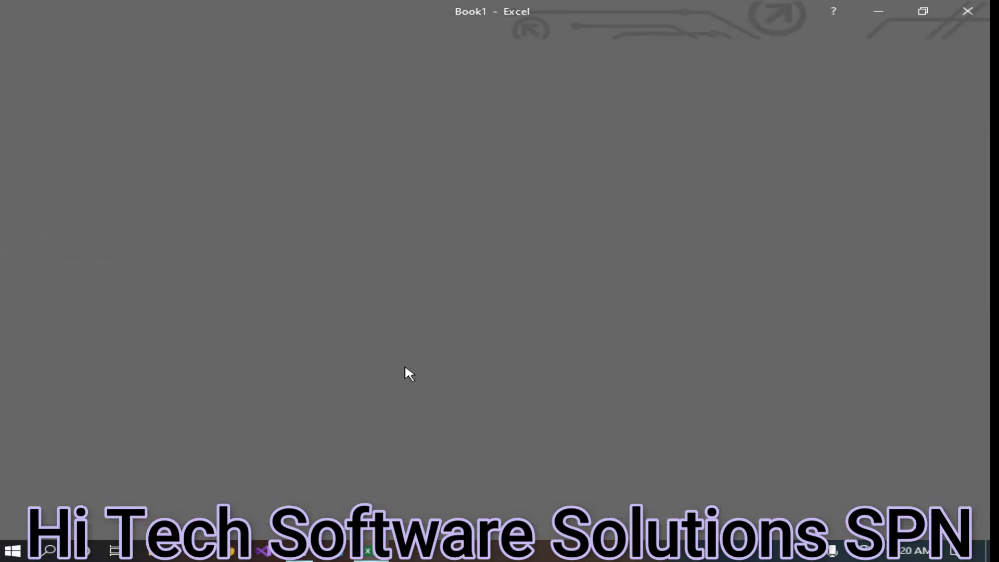
{"action": "left_click", "coordinate": [20, 32]}
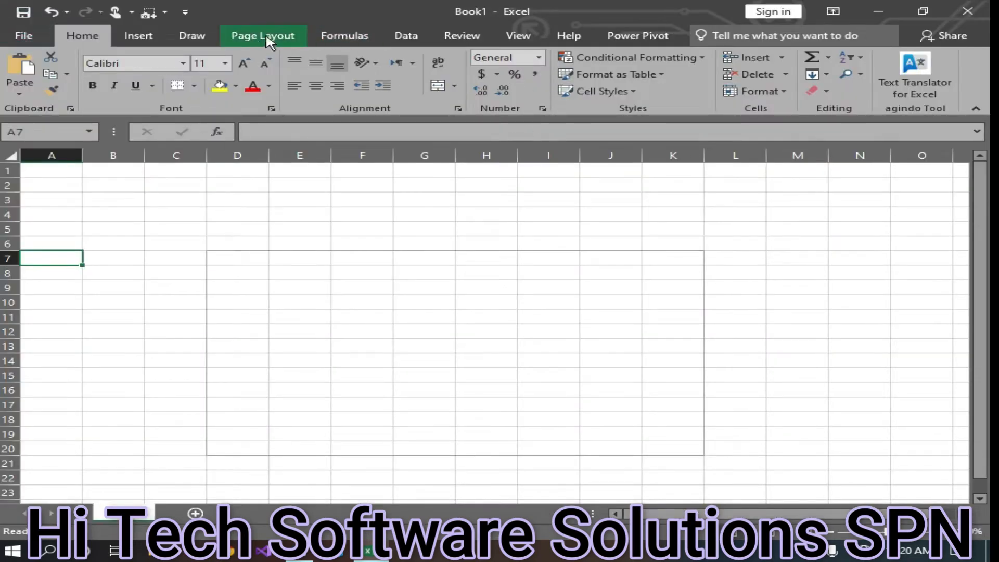
- Clear the worksheet's print area
{"action": "left_click", "coordinate": [298, 41]}
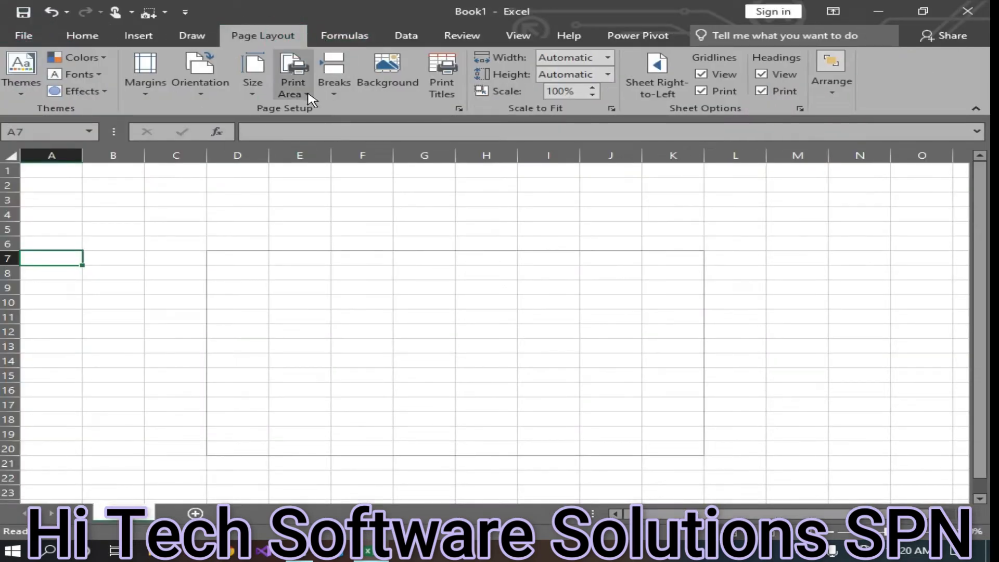
{"action": "left_click", "coordinate": [296, 94]}
{"action": "left_click", "coordinate": [333, 127]}
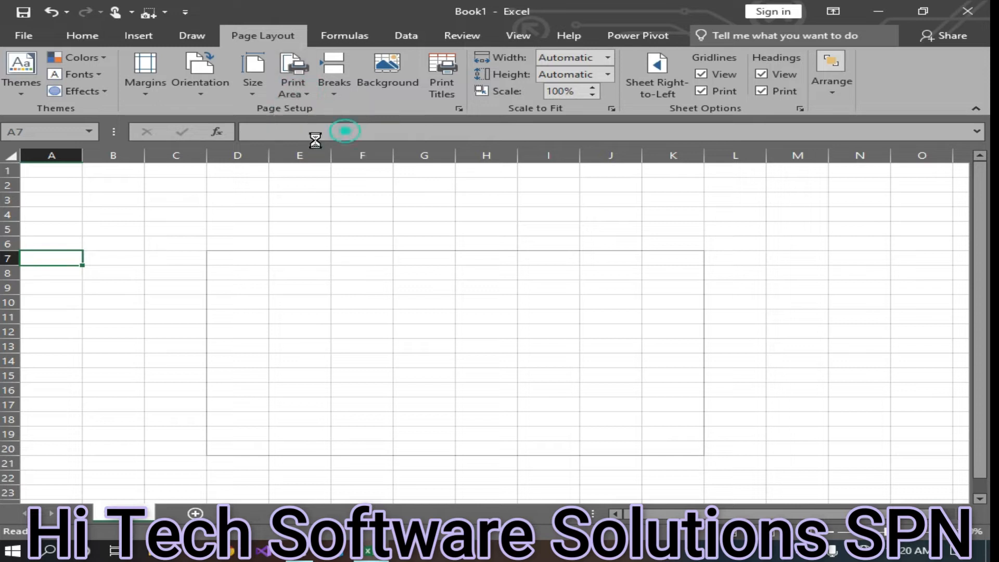
{"action": "left_click", "coordinate": [299, 331]}
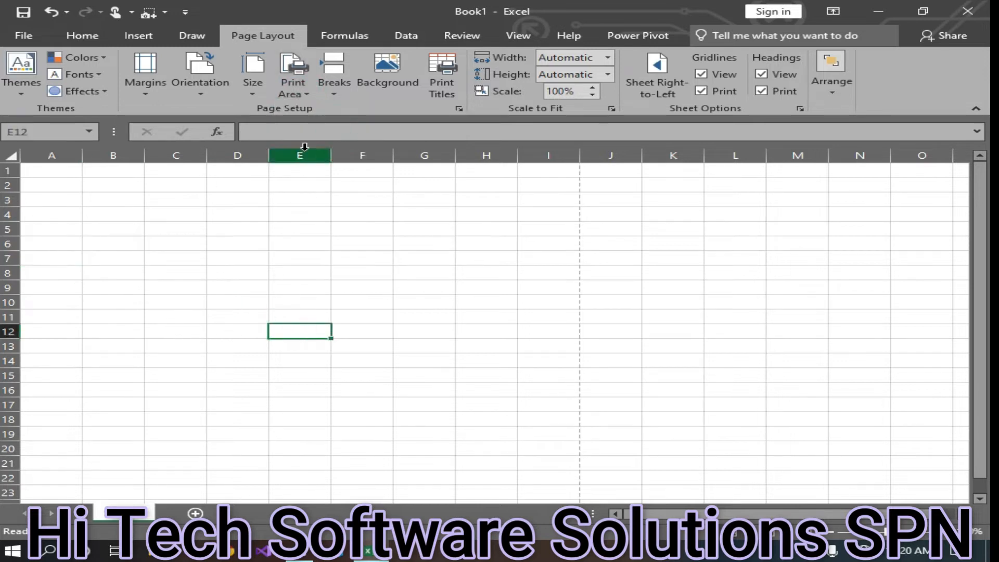
{"action": "left_click", "coordinate": [305, 94]}
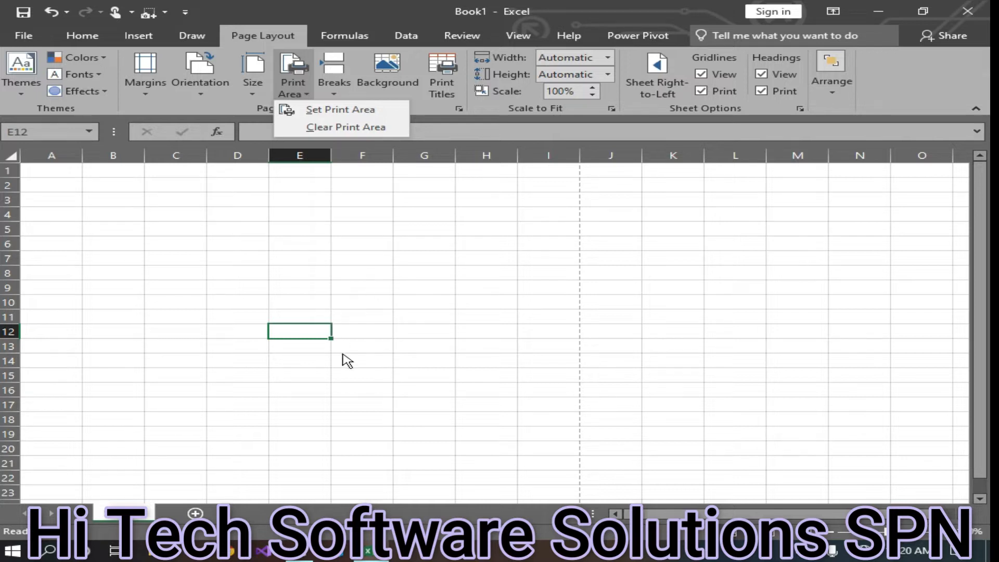
{"action": "left_click", "coordinate": [312, 213]}
- Fill E4:E26 with sample numbers starting 54, 45, 15, 5, 1, leaving E12, E22 and E24 blank, and check the print preview
{"action": "left_click", "coordinate": [310, 217]}
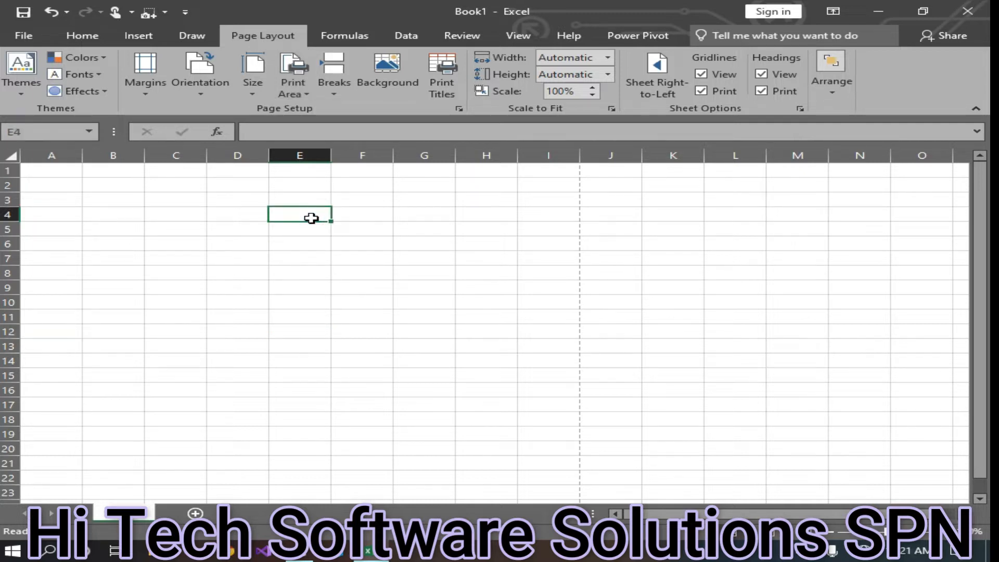
{"action": "type", "text": "5"}
{"action": "key", "text": "Return"}
{"action": "type", "text": "45"}
{"action": "key", "text": "Return"}
{"action": "type", "text": "15"}
{"action": "key", "text": "Return"}
{"action": "type", "text": "5"}
{"action": "key", "text": "Return"}
{"action": "type", "text": "1 5 15 45  45 5 451 5 45 1 54 5 51  45  5 5"}
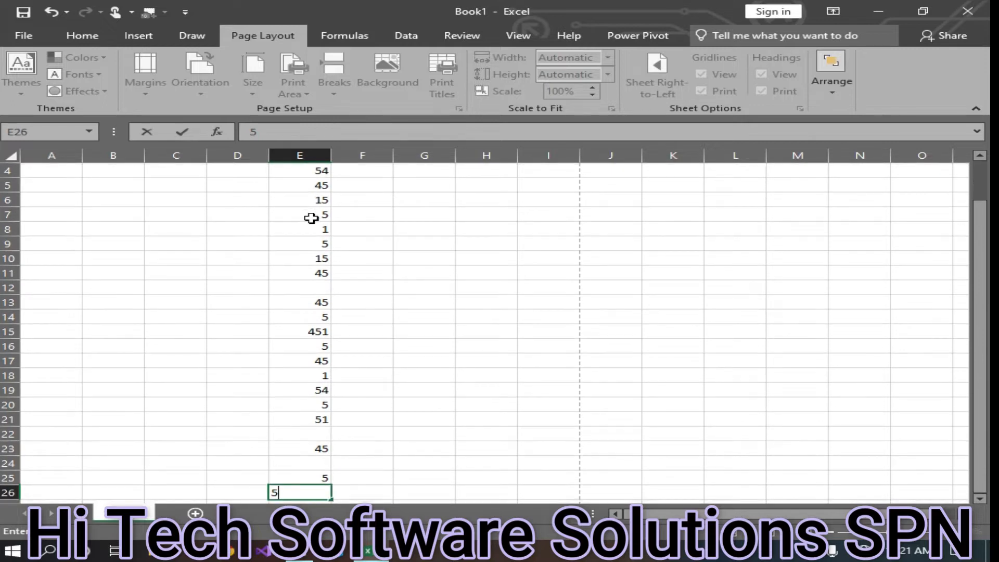
{"action": "left_click", "coordinate": [515, 373]}
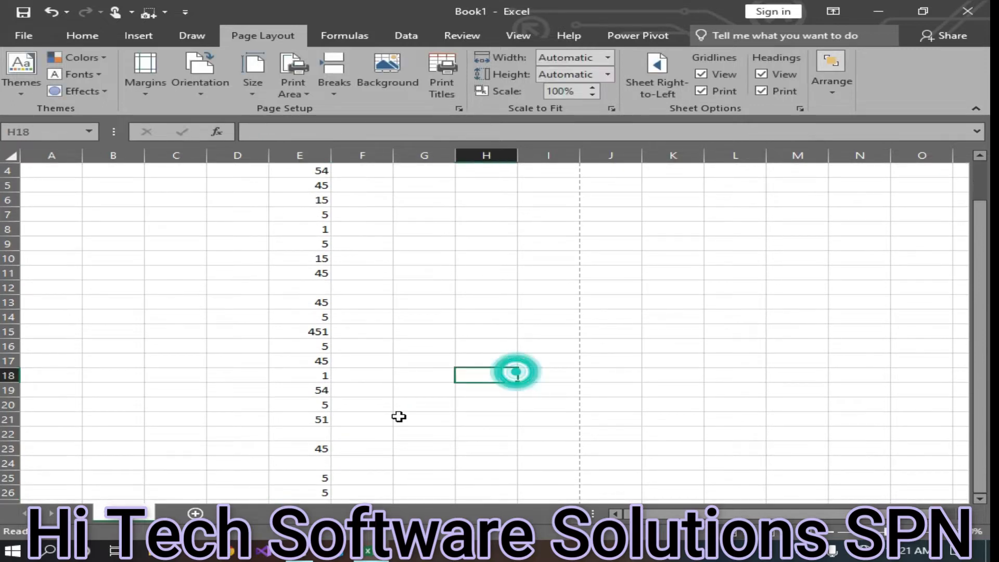
{"action": "key", "text": "ctrl+p"}
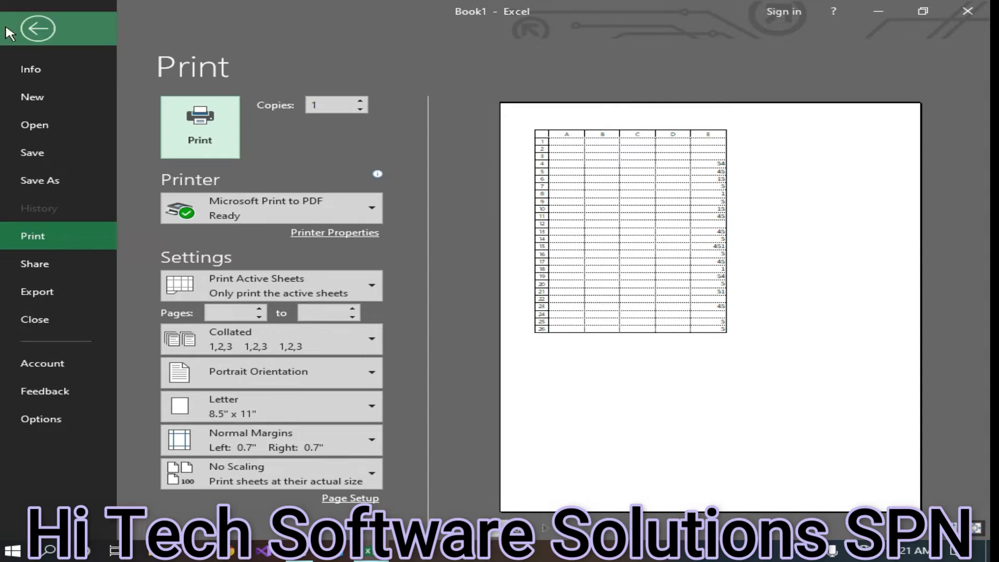
{"action": "left_click", "coordinate": [37, 29]}
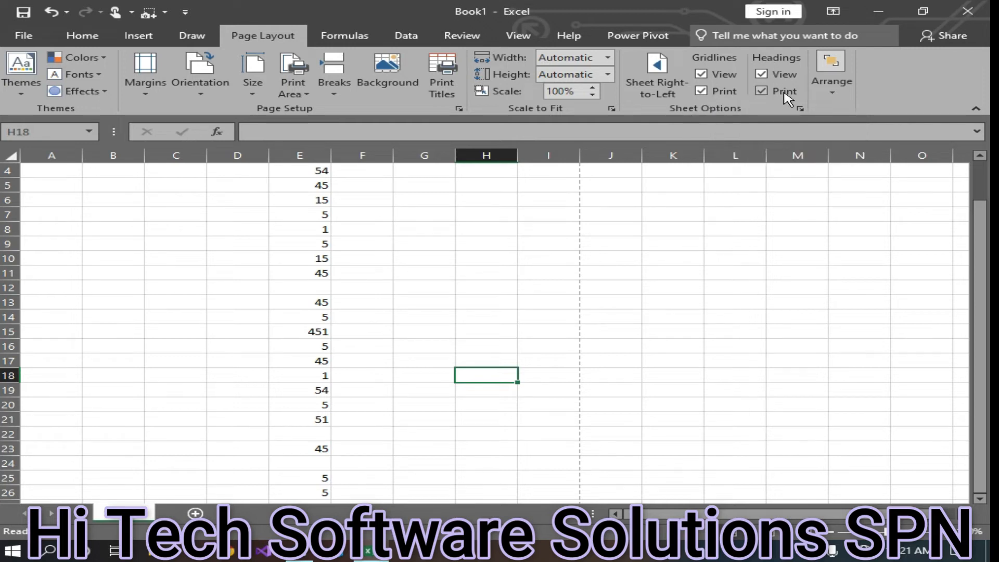
- Turn off printing of both gridlines and headings and check the print preview
{"action": "left_click", "coordinate": [701, 90]}
{"action": "left_click", "coordinate": [761, 90]}
{"action": "key", "text": "ctrl+p"}
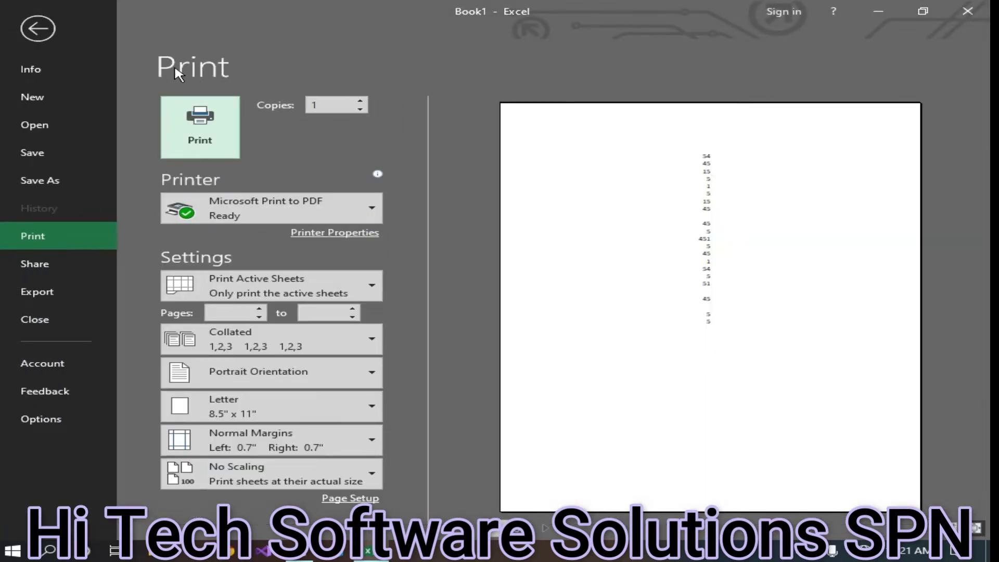
{"action": "left_click", "coordinate": [30, 25]}
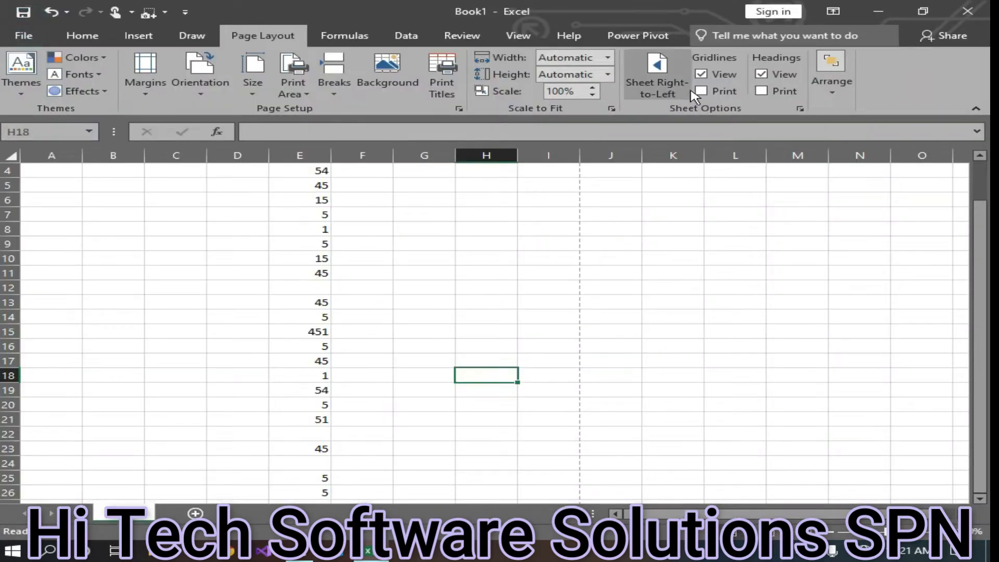
- Switch the sheet to right-to-left layout and turn on printing of gridlines
{"action": "left_click", "coordinate": [690, 89]}
{"action": "left_click", "coordinate": [700, 91]}
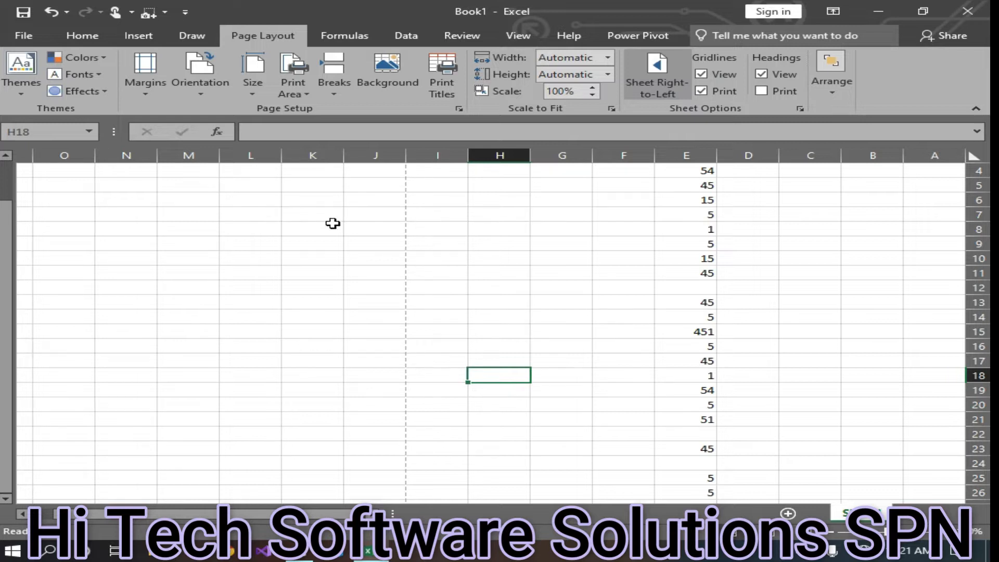
{"action": "left_click", "coordinate": [535, 298]}
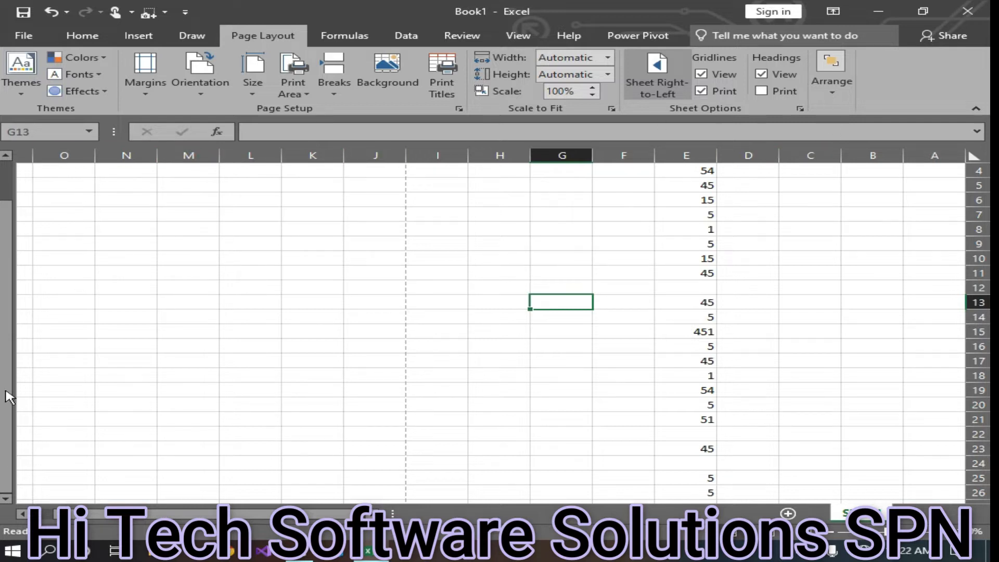
{"action": "left_click_drag", "start_coordinate": [316, 514], "coordinate": [292, 514]}
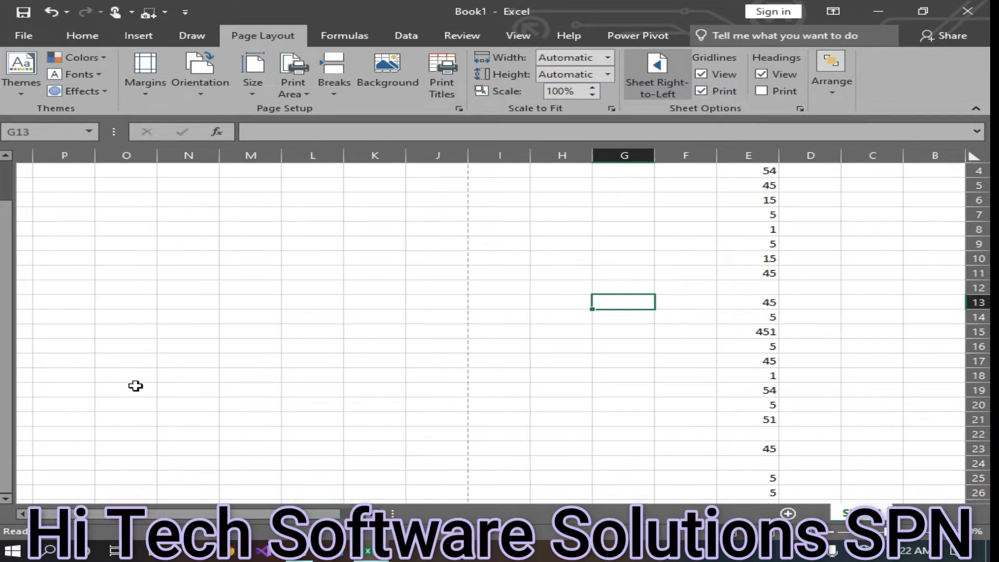
- Undo the right-to-left sheet layout and the last entry in E26
{"action": "key", "text": "ctrl+z"}
{"action": "key", "text": "ctrl+z"}
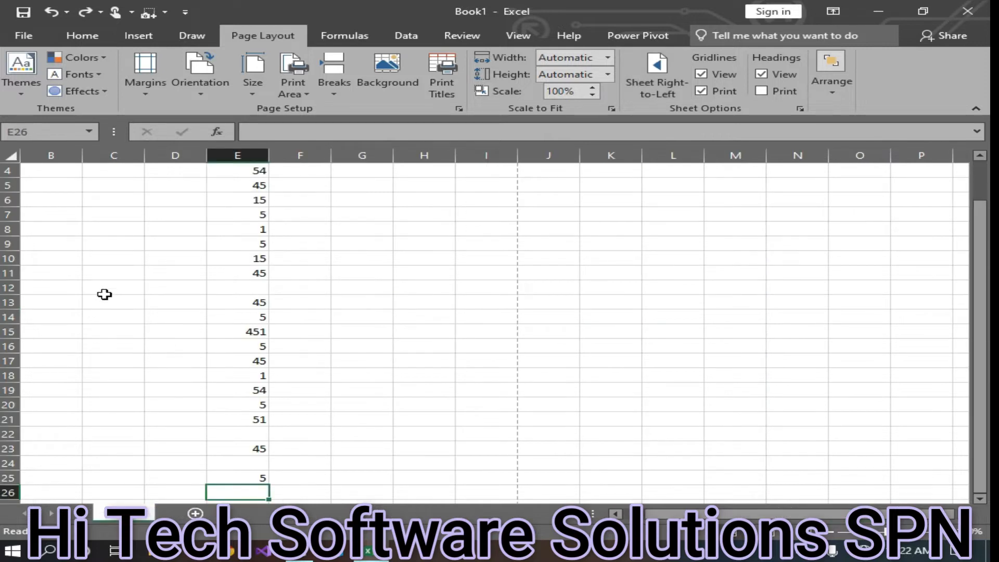
- Turn printing of headings on and off again, and check the print preview with only gridlines enabled
{"action": "left_click", "coordinate": [761, 91]}
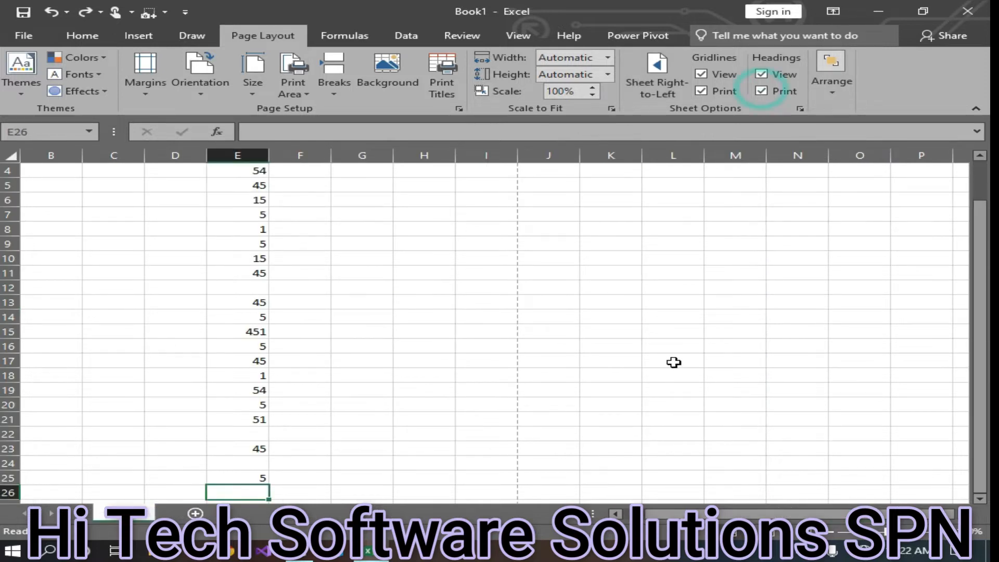
{"action": "left_click", "coordinate": [762, 92]}
{"action": "key", "text": "ctrl+p"}
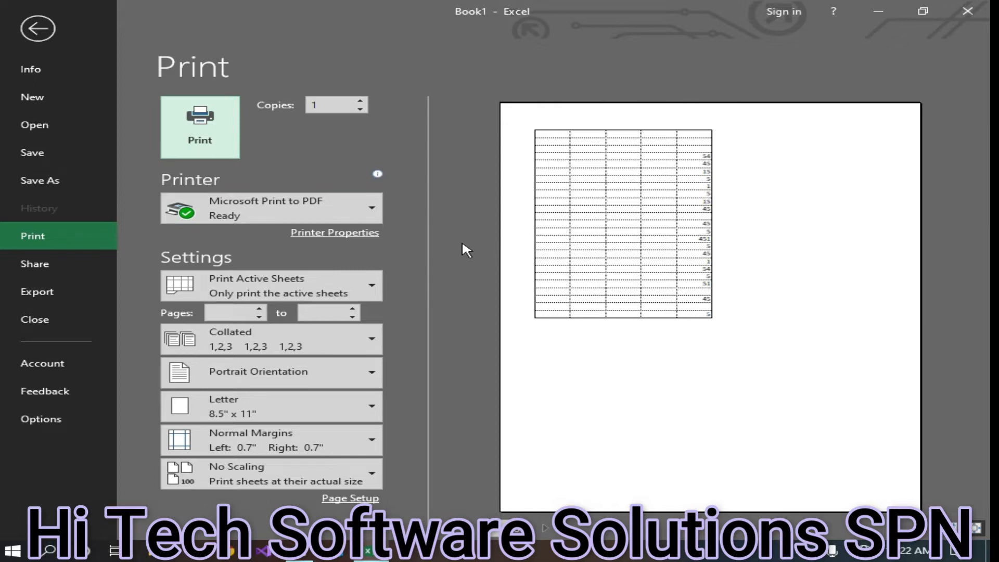
{"action": "left_click", "coordinate": [38, 28]}
- Turn on printing of row and column headings and check the print preview
{"action": "left_click", "coordinate": [760, 91]}
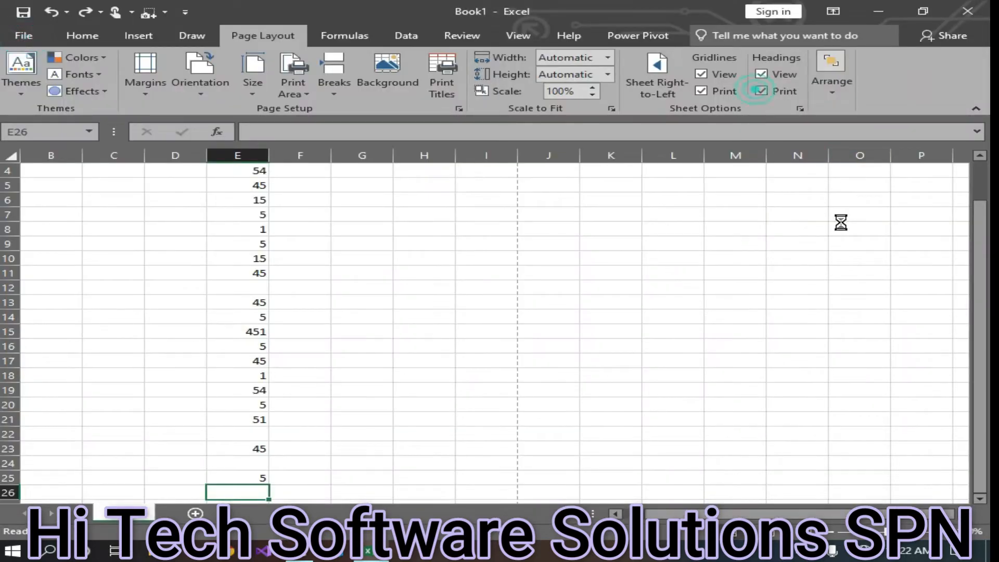
{"action": "key", "text": "ctrl+p"}
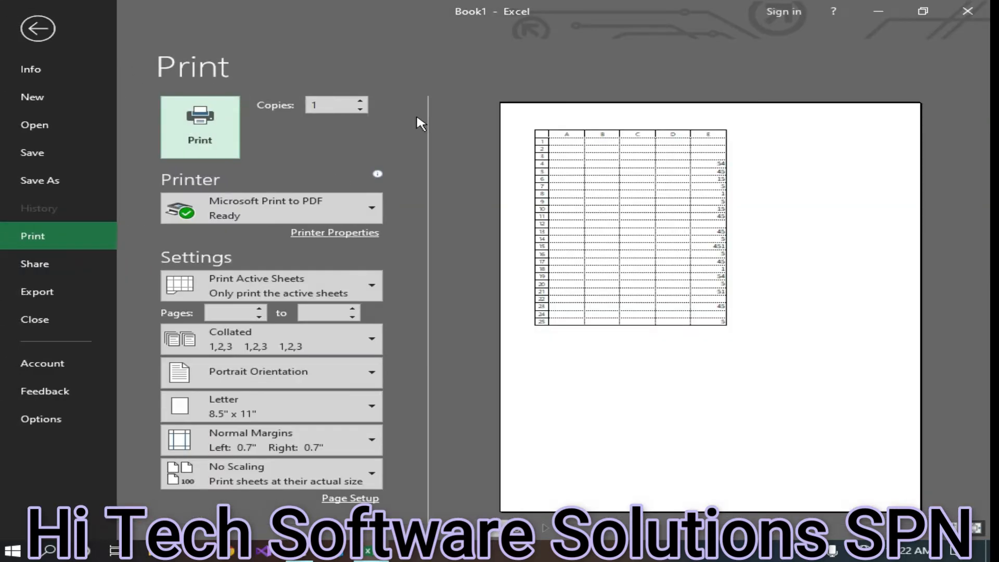
{"action": "key", "text": "Escape"}
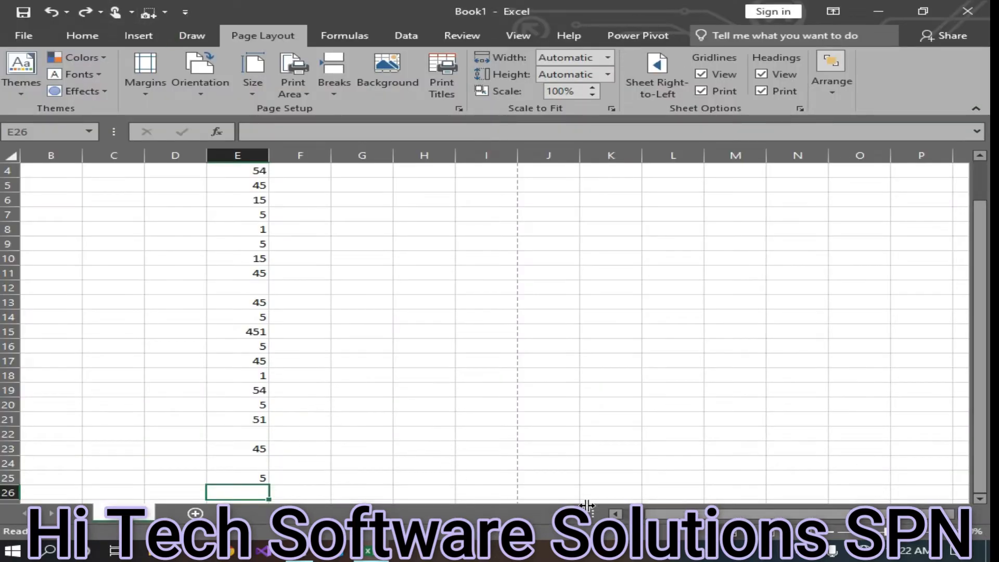
{"action": "left_click_drag", "start_coordinate": [805, 512], "coordinate": [736, 508]}
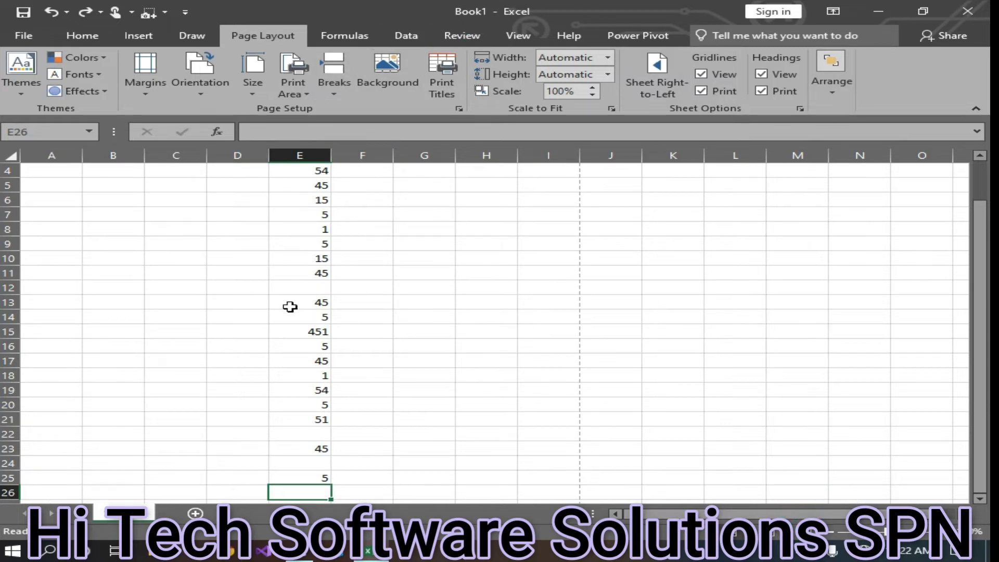
{"action": "key", "text": "ctrl+p"}
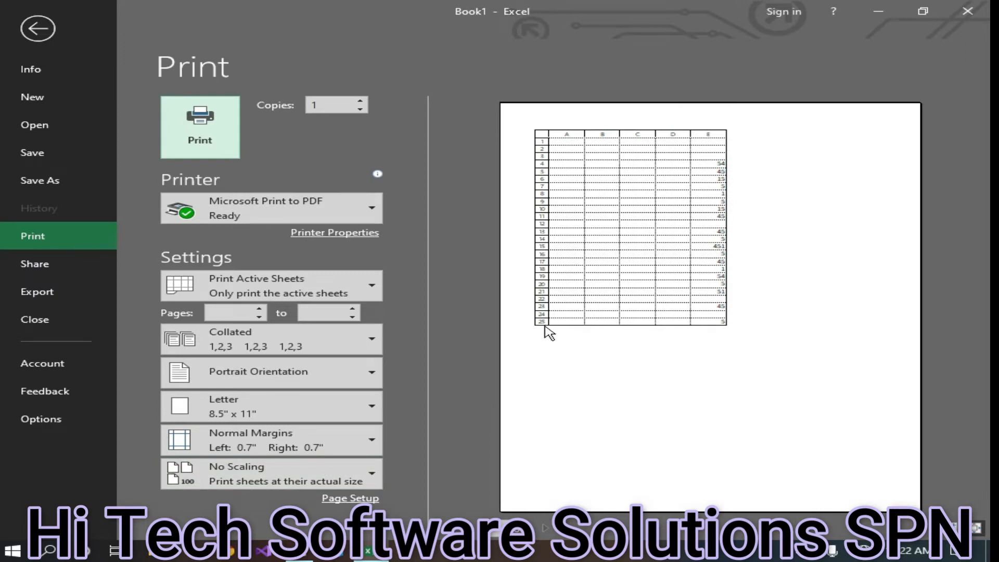
{"action": "key", "text": "Escape"}
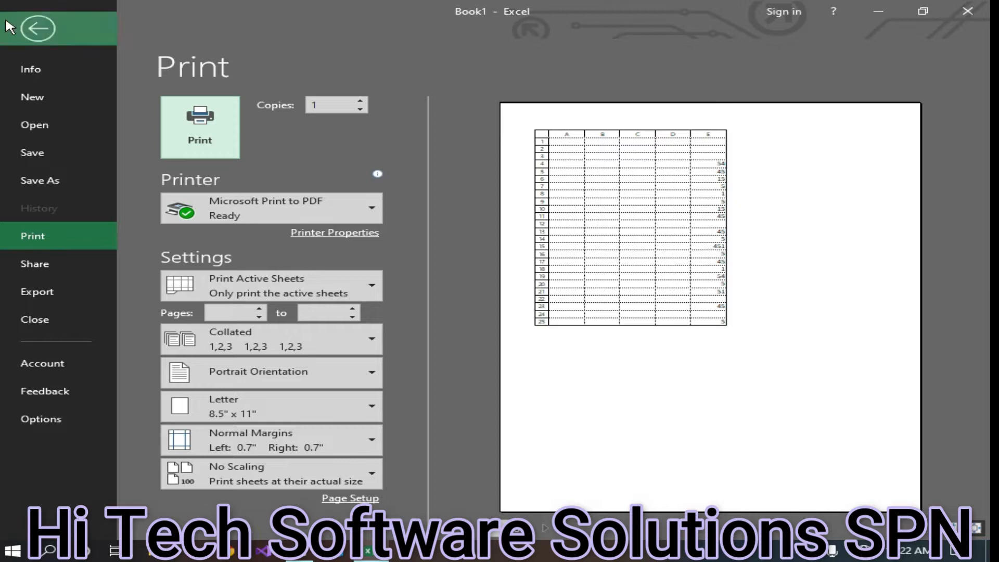
- Insert a page break at cell E15
{"action": "left_click", "coordinate": [277, 317]}
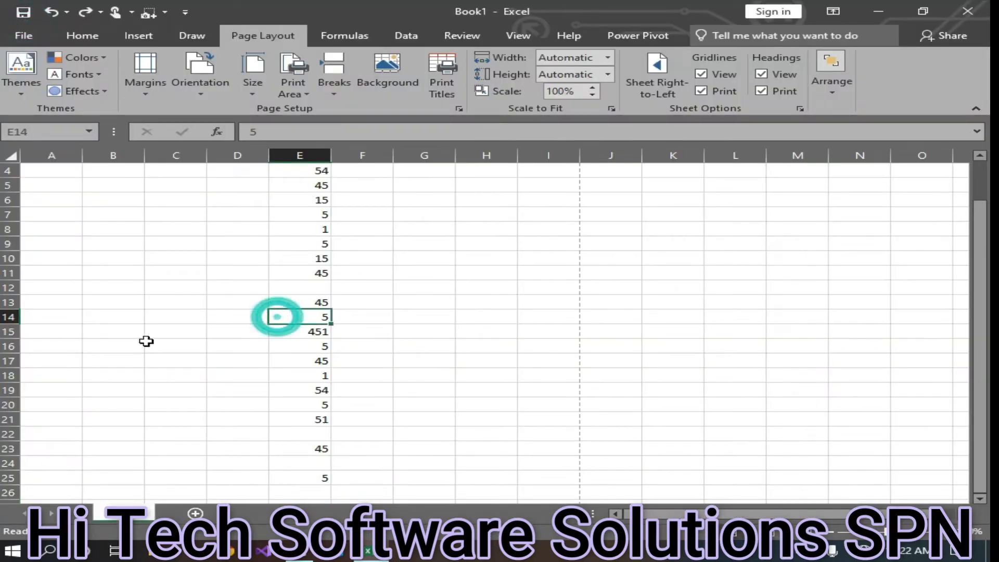
{"action": "left_click", "coordinate": [73, 334]}
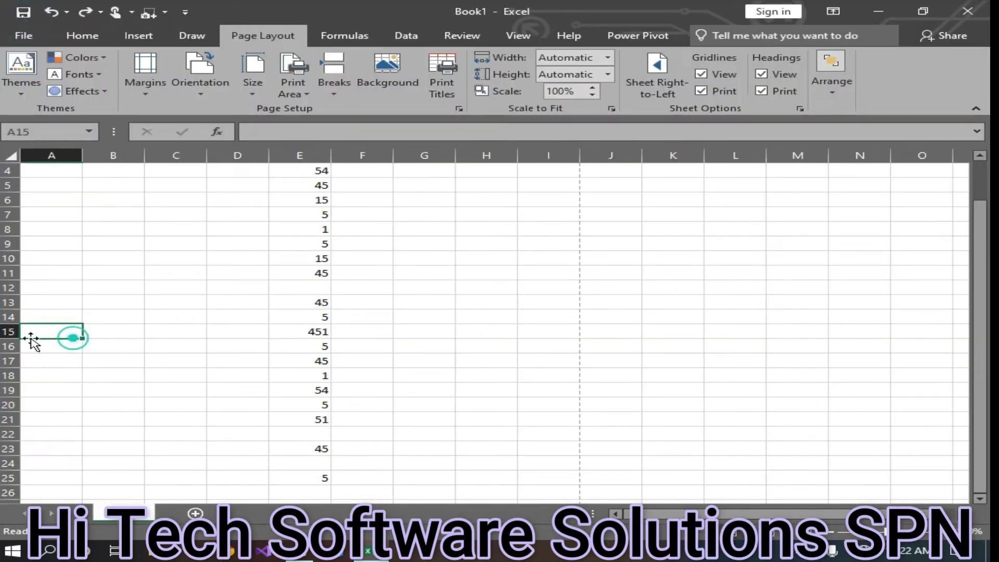
{"action": "left_click", "coordinate": [274, 333]}
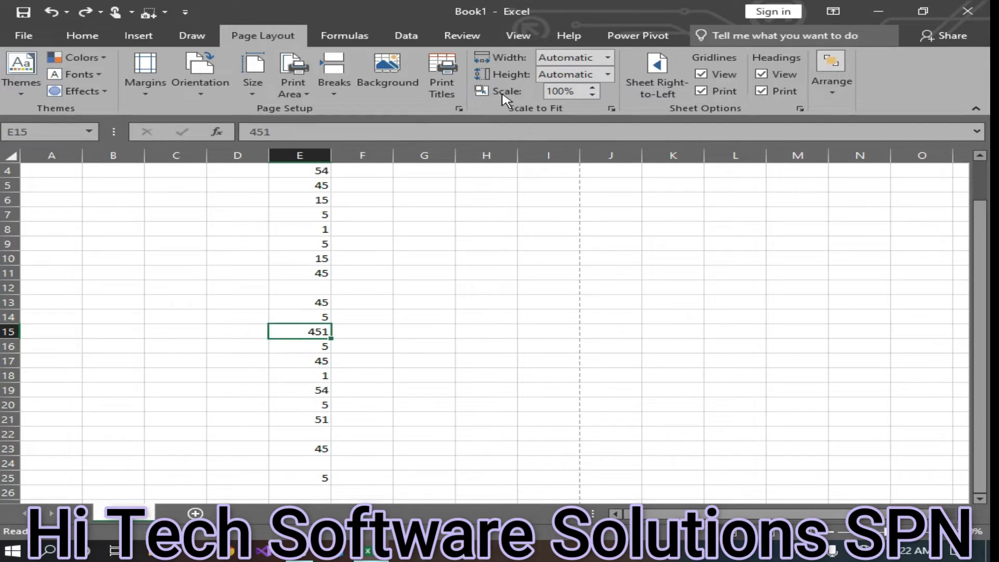
{"action": "left_click", "coordinate": [342, 88]}
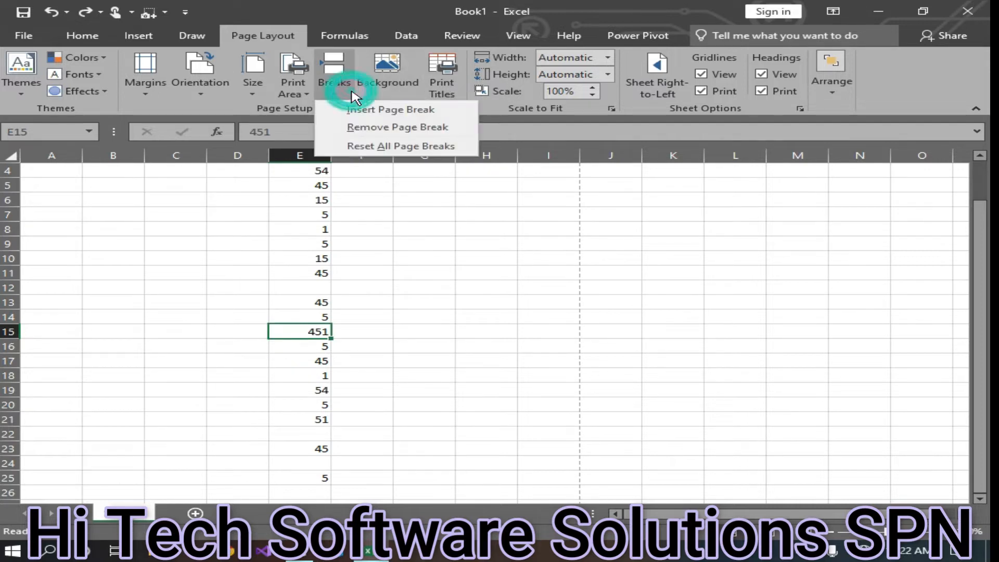
{"action": "left_click", "coordinate": [384, 110]}
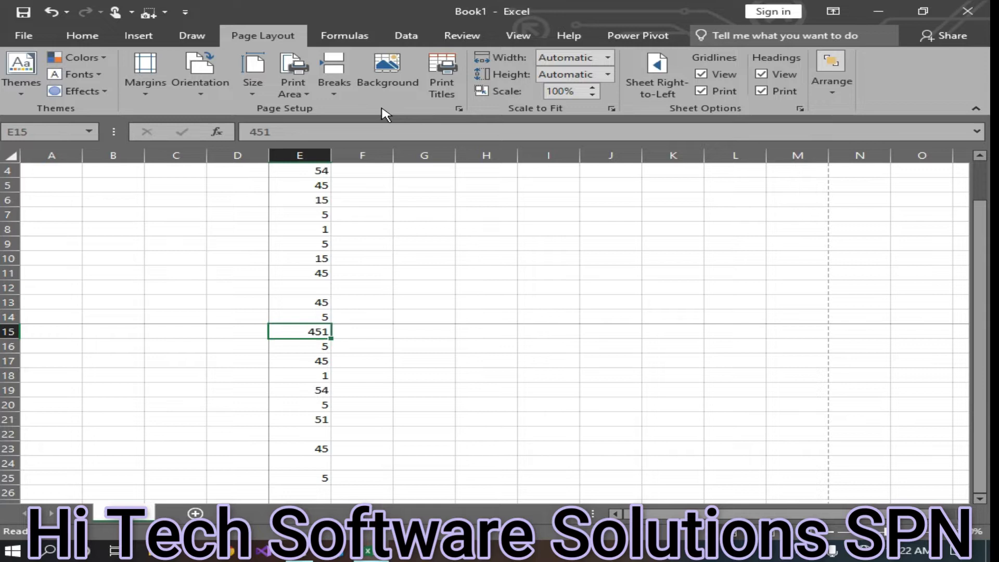
- Review the pages in print preview to examine how the page break at E15 splits the sheet
{"action": "key", "text": "ctrl+p"}
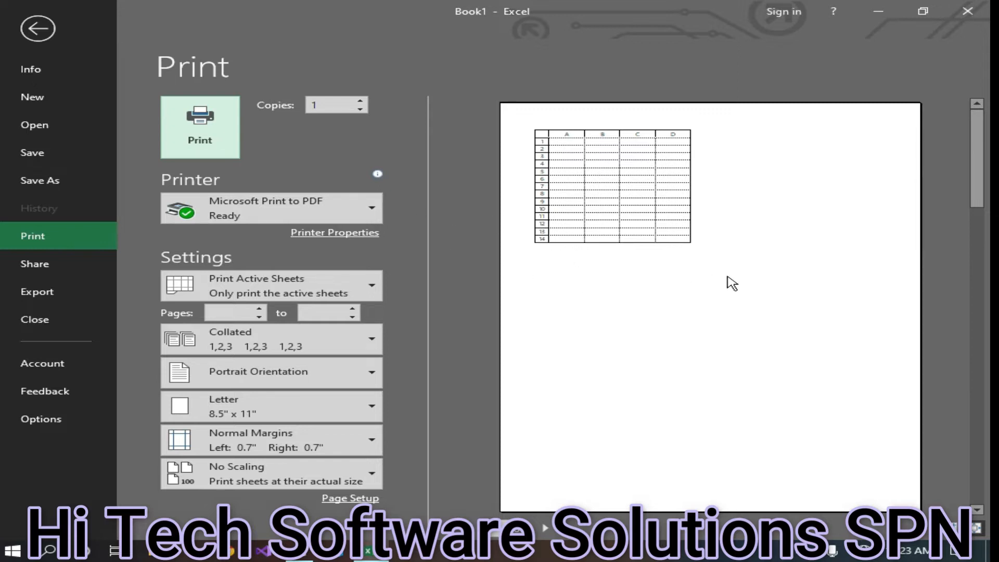
{"action": "scroll", "coordinate": [735, 284], "scroll_direction": "down", "scroll_amount": 1}
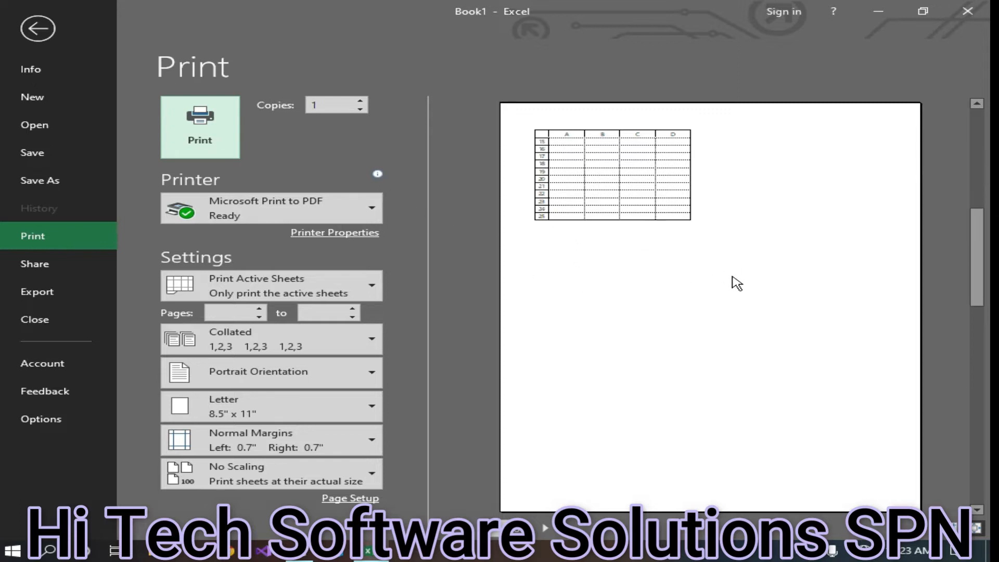
{"action": "scroll", "coordinate": [565, 236], "scroll_direction": "down", "scroll_amount": 1}
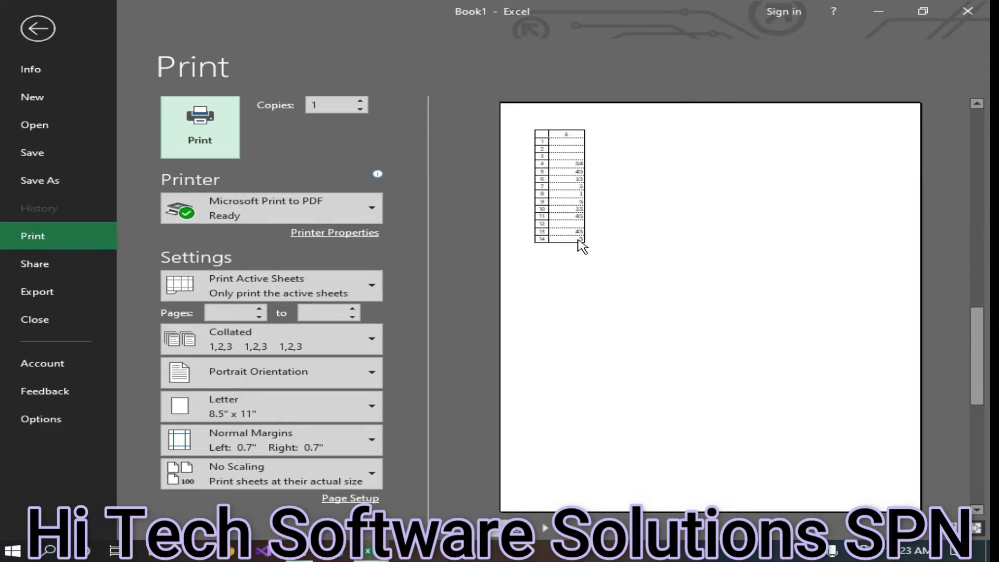
{"action": "scroll", "coordinate": [583, 244], "scroll_direction": "down", "scroll_amount": 1}
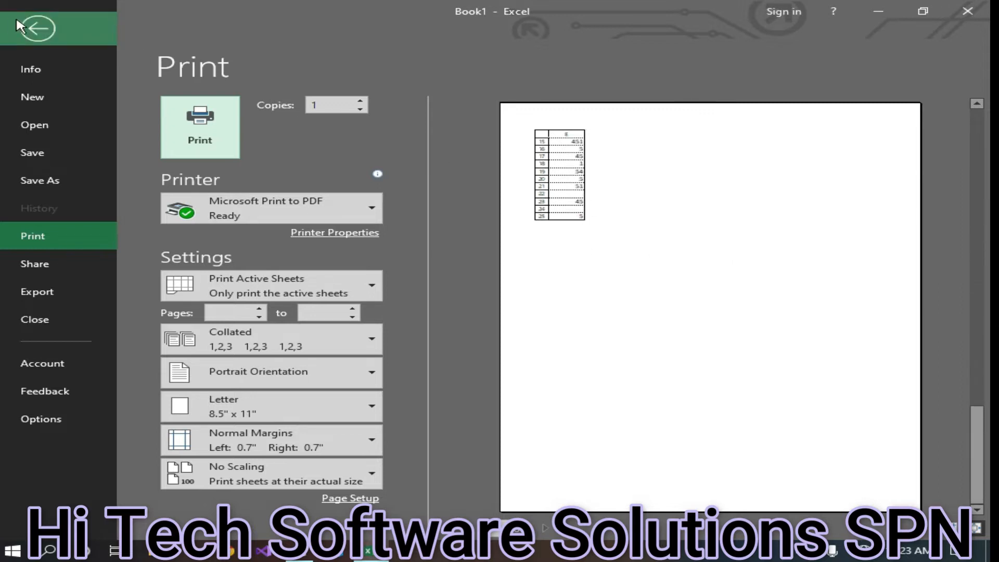
{"action": "left_click", "coordinate": [17, 26]}
{"action": "left_click", "coordinate": [157, 305]}
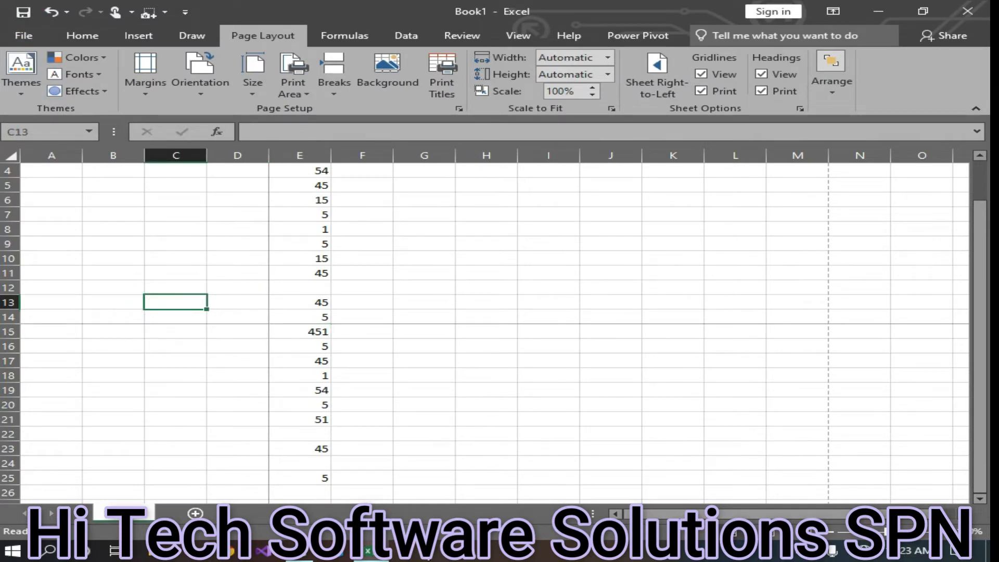
{"action": "key", "text": "ctrl+p"}
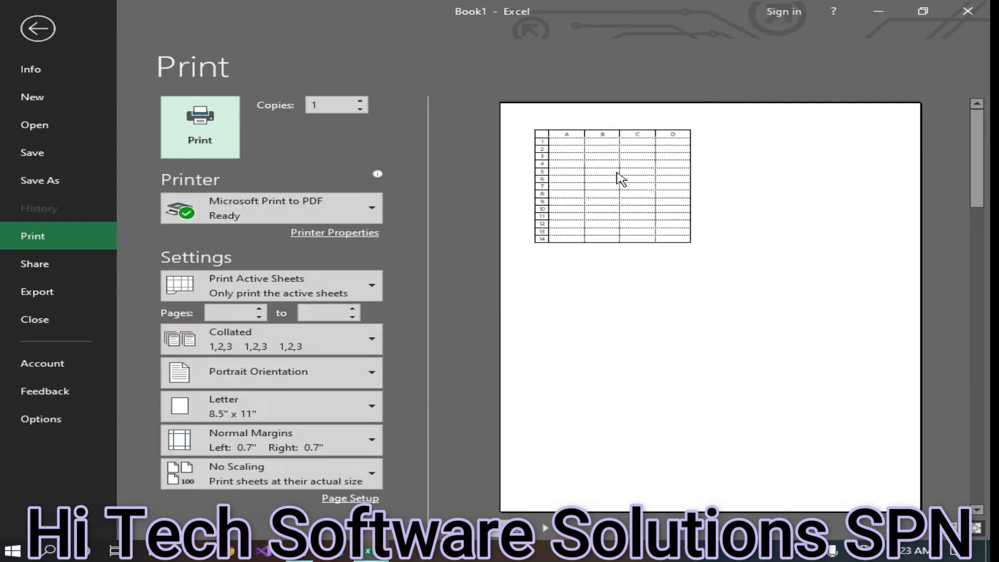
{"action": "left_click", "coordinate": [35, 30]}
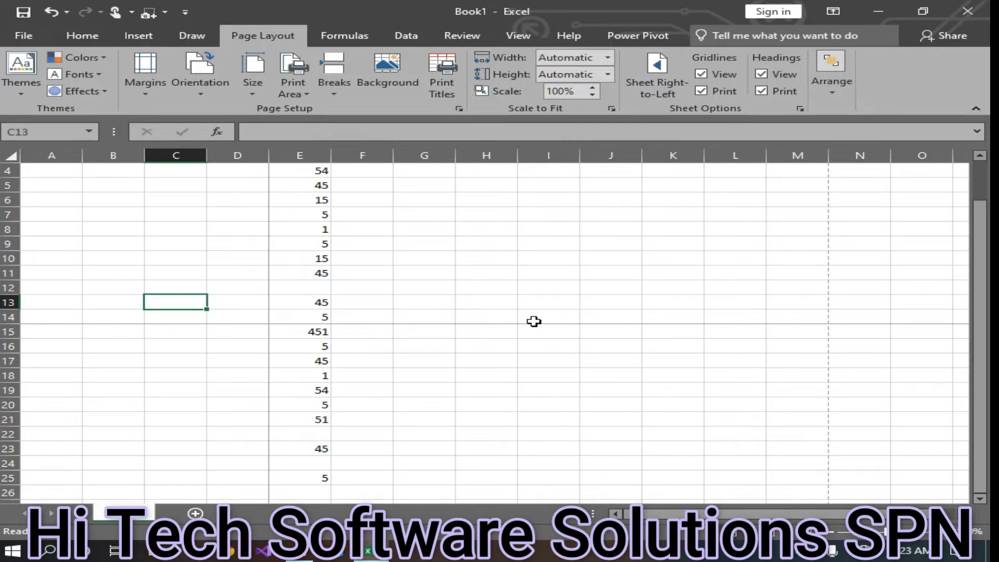
{"action": "key", "text": "ctrl+p"}
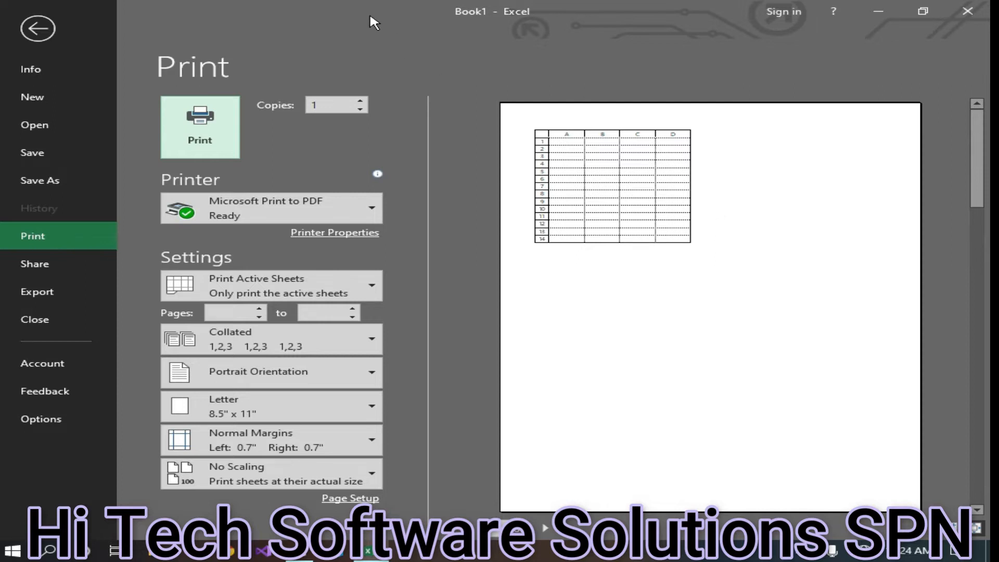
{"action": "left_click", "coordinate": [38, 28]}
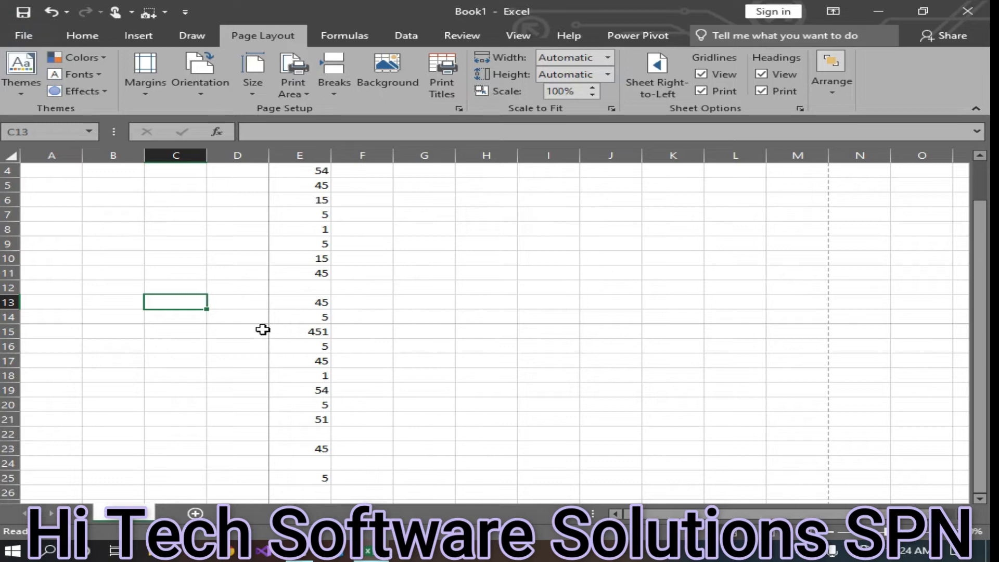
- Undo the page break inserted at E15
{"action": "left_click", "coordinate": [302, 329]}
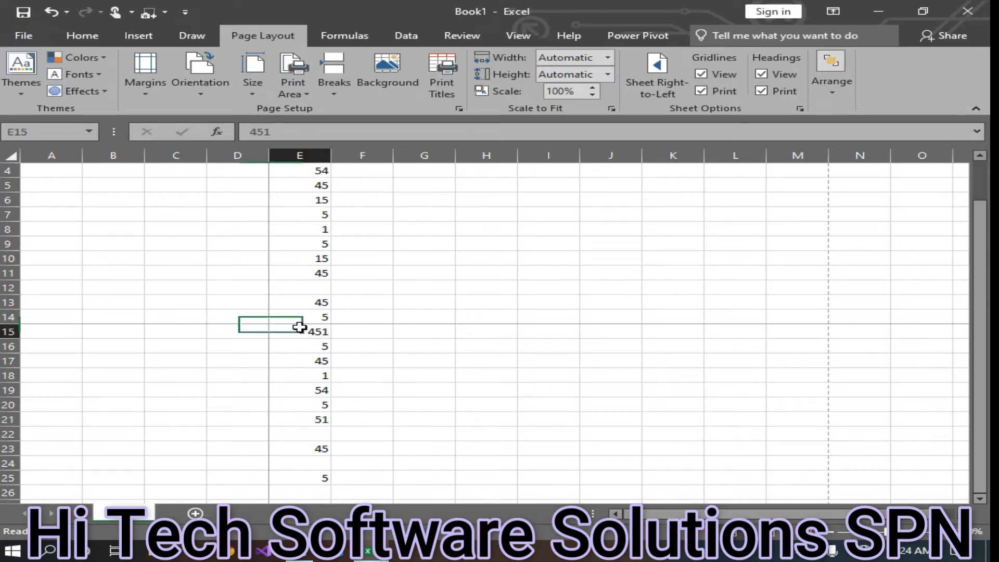
{"action": "left_click", "coordinate": [233, 331]}
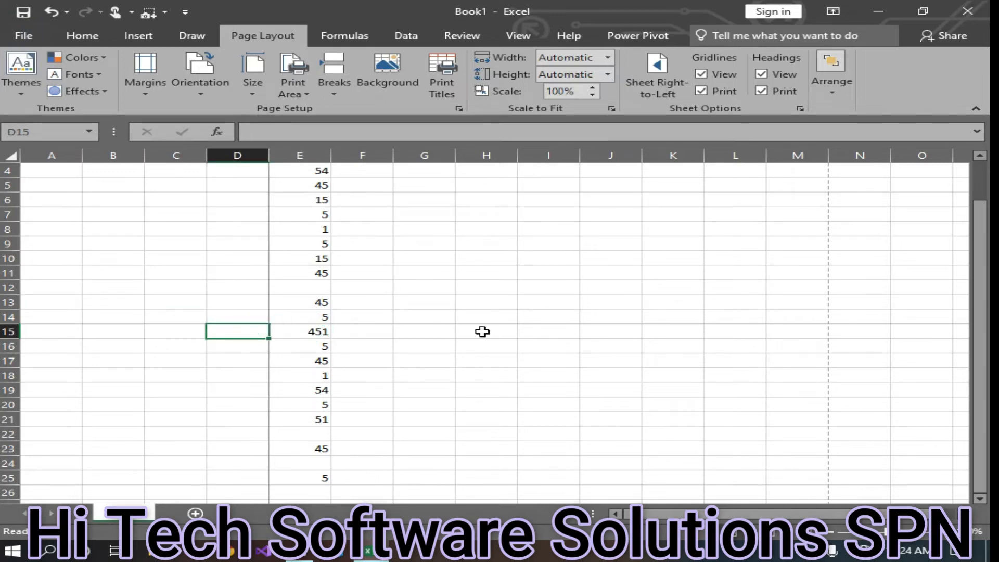
{"action": "key", "text": "ctrl+z"}
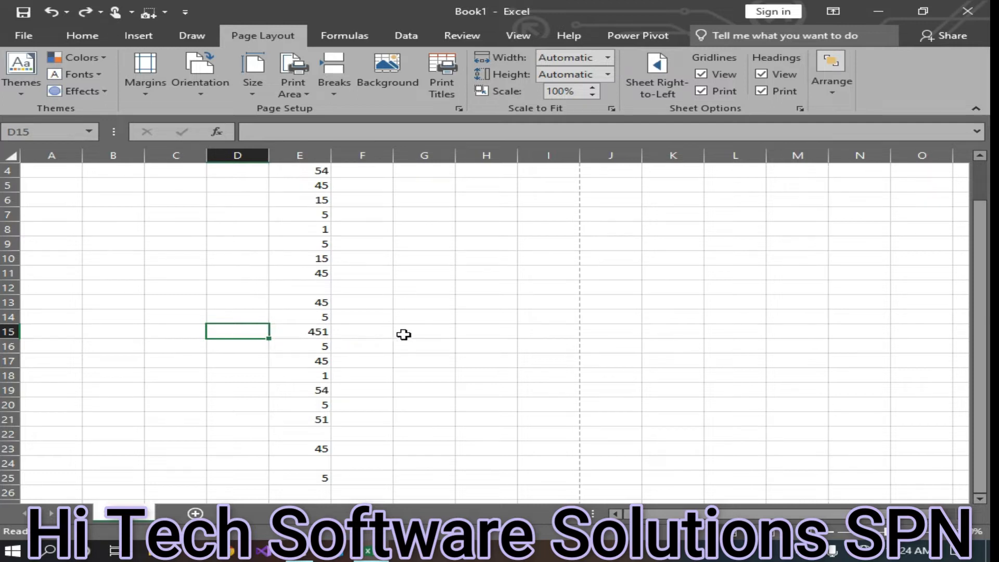
- Insert a page break at cell I15 and check the result in print preview
{"action": "left_click", "coordinate": [576, 328]}
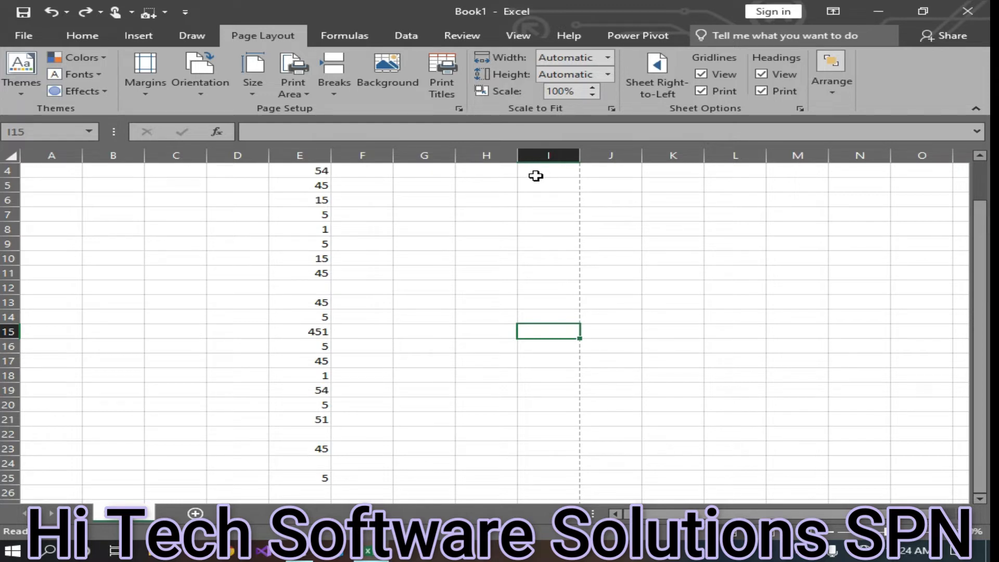
{"action": "left_click", "coordinate": [290, 94]}
{"action": "left_click", "coordinate": [333, 86]}
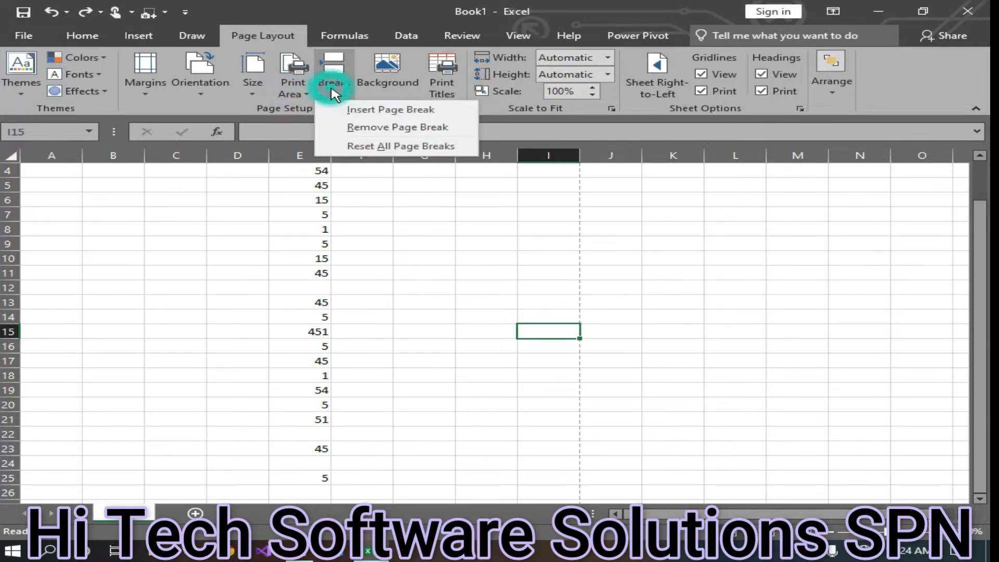
{"action": "left_click", "coordinate": [392, 109]}
{"action": "key", "text": "ctrl+p"}
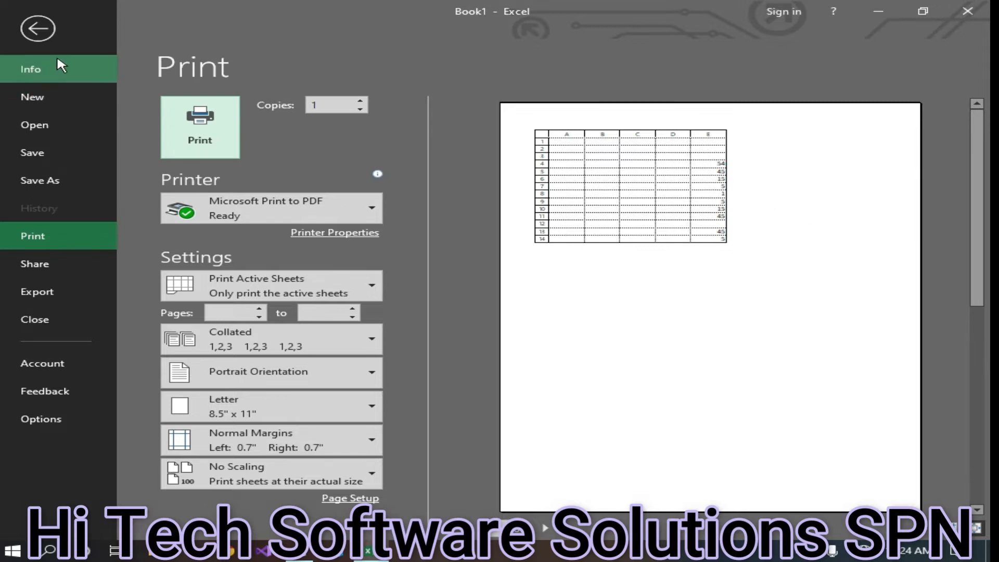
{"action": "left_click", "coordinate": [41, 35]}
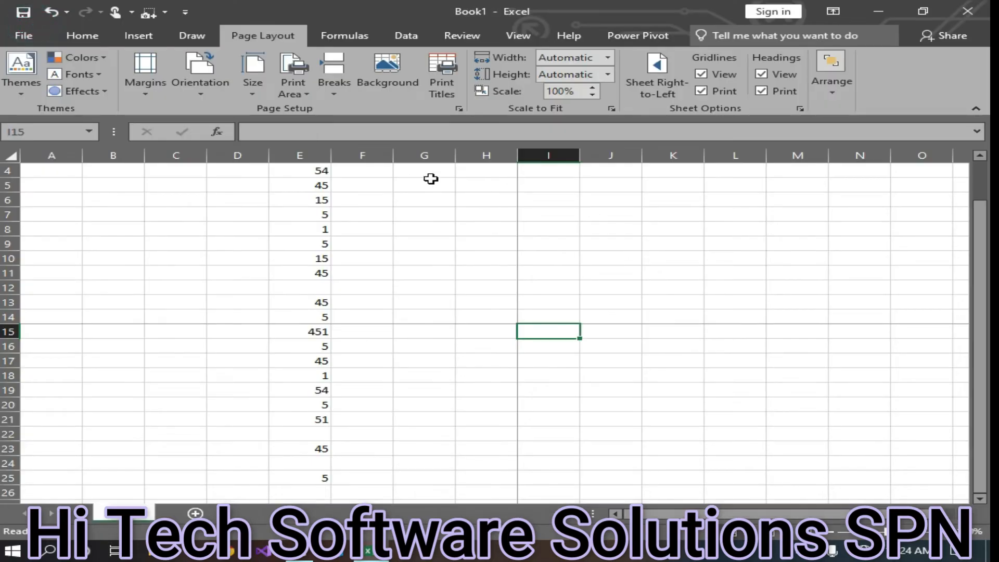
- Enter the sample text dsfsdf in H4, fgsdfg in H9 and dsfg in H10
{"action": "left_click", "coordinate": [487, 172]}
{"action": "type", "text": "dsfsdf"}
{"action": "left_click", "coordinate": [479, 243]}
{"action": "type", "text": "fgsdfg"}
{"action": "key", "text": "Return"}
{"action": "type", "text": "dsfg"}
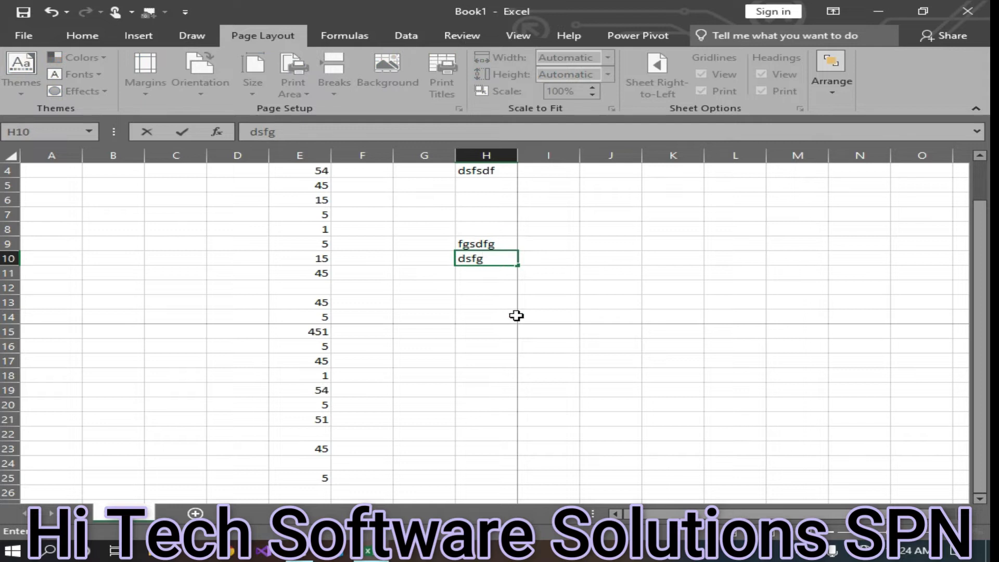
{"action": "left_click", "coordinate": [514, 316]}
- Review both pages in print preview to check how the column H entries and the rows from 15 onward are divided
{"action": "key", "text": "ctrl+p"}
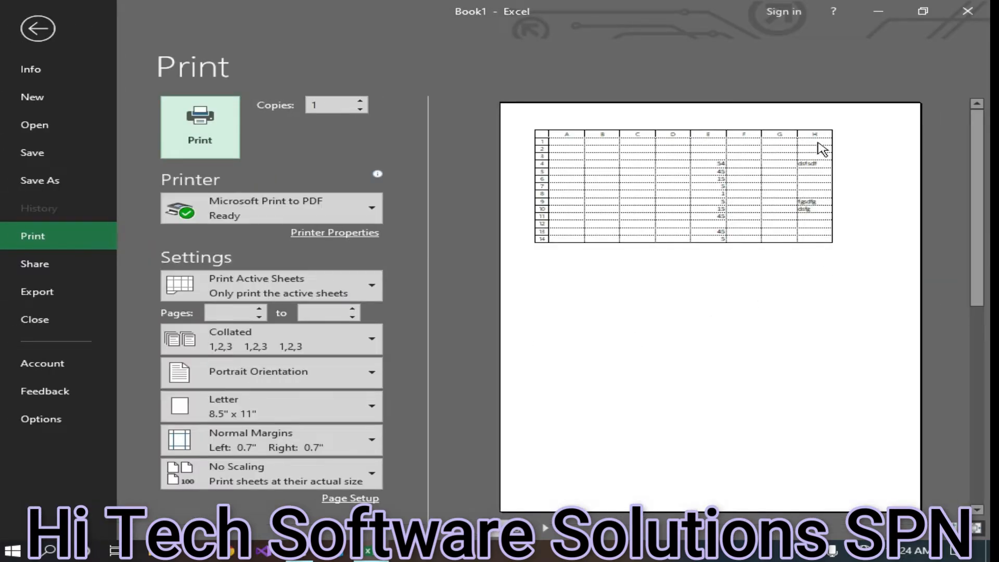
{"action": "key", "text": "Escape"}
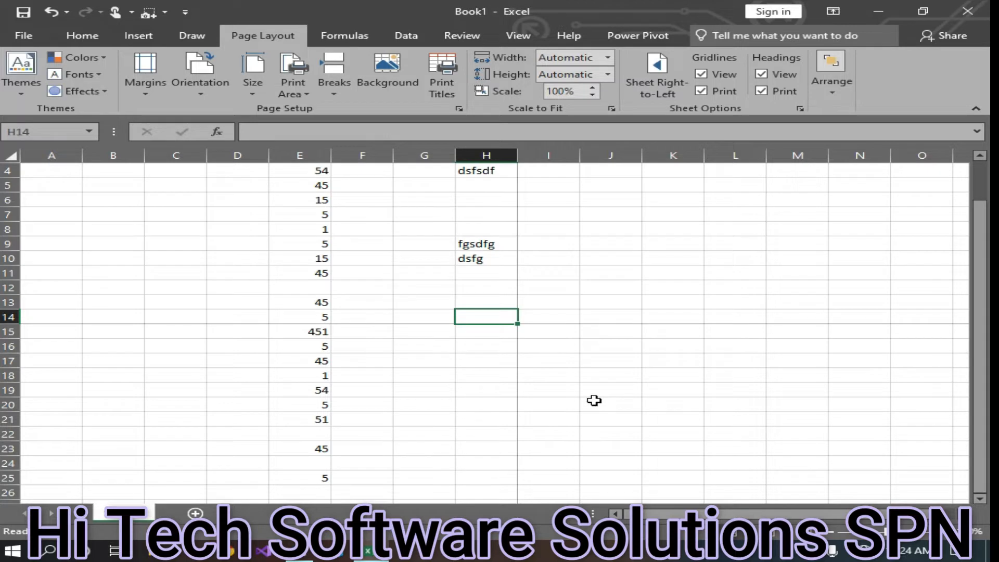
{"action": "key", "text": "ctrl+p"}
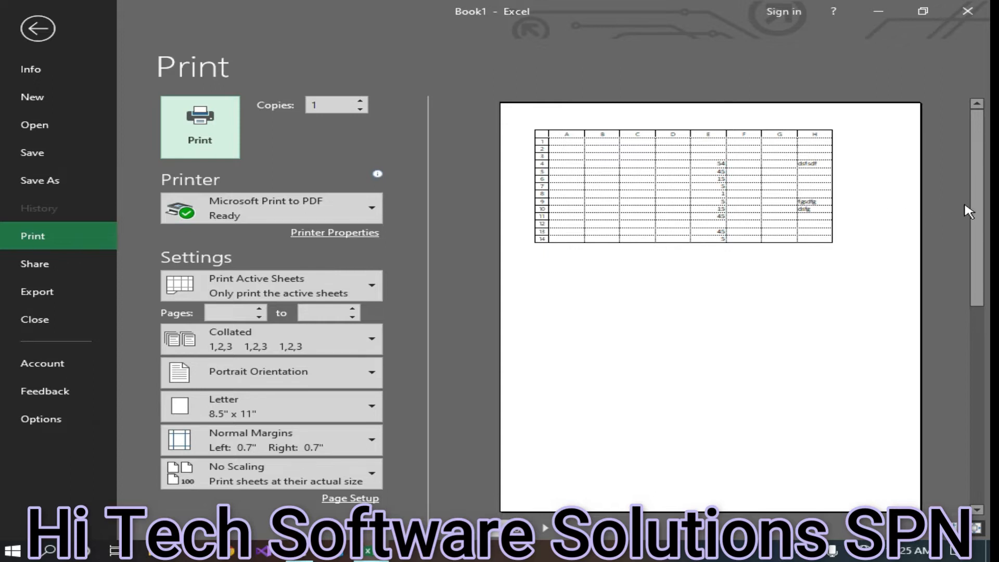
{"action": "scroll", "coordinate": [967, 208], "scroll_direction": "down", "scroll_amount": 1}
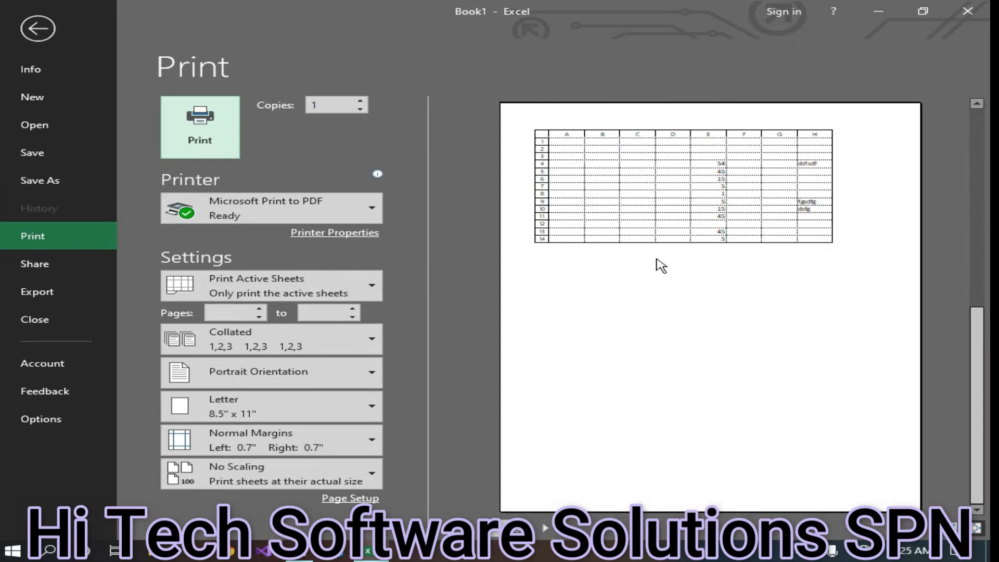
{"action": "left_click_drag", "start_coordinate": [657, 259], "coordinate": [689, 224]}
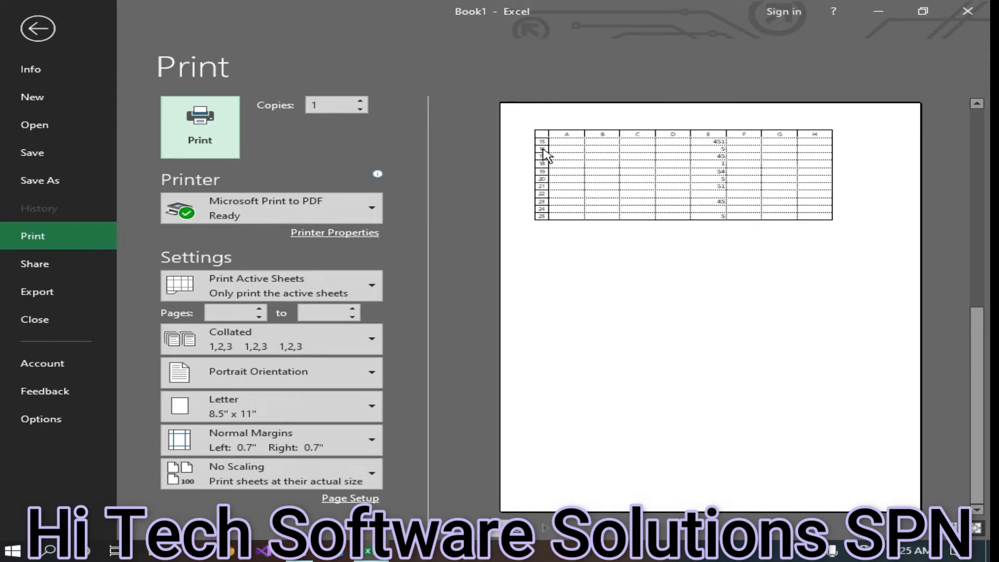
{"action": "key", "text": "Escape"}
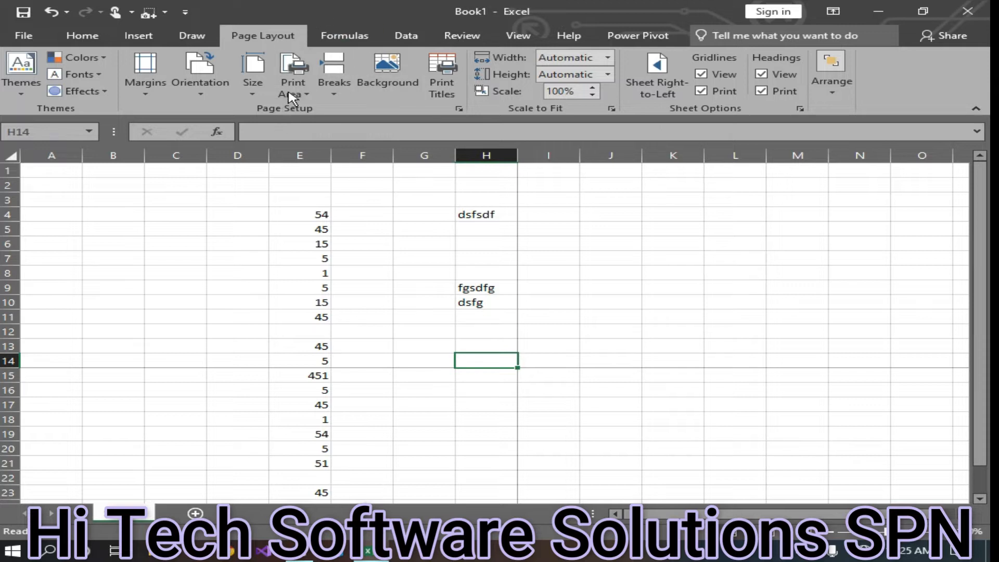
- Try to remove the page break from cells H14 and G11, and check the print preview
{"action": "left_click", "coordinate": [348, 93]}
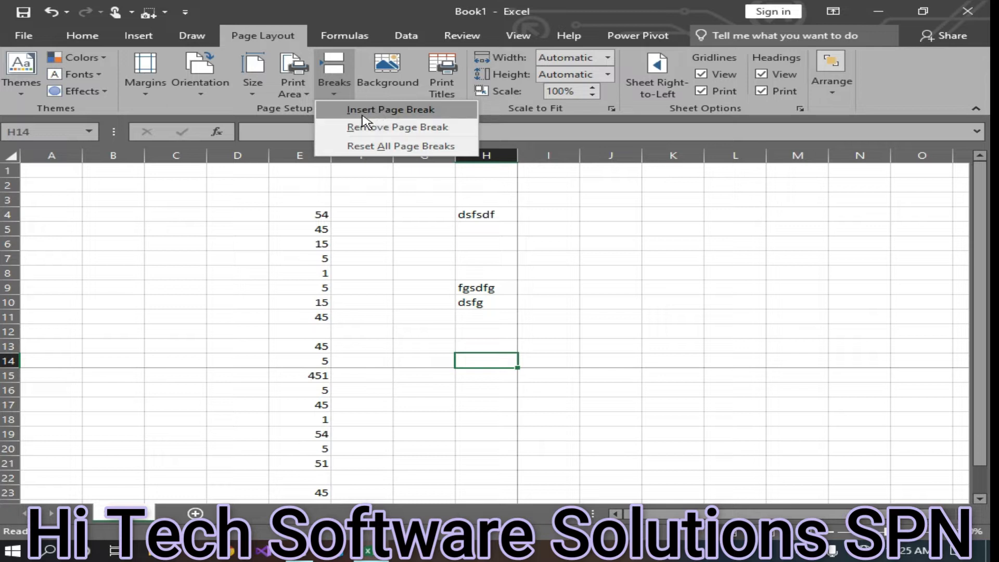
{"action": "left_click", "coordinate": [393, 128]}
{"action": "left_click", "coordinate": [410, 314]}
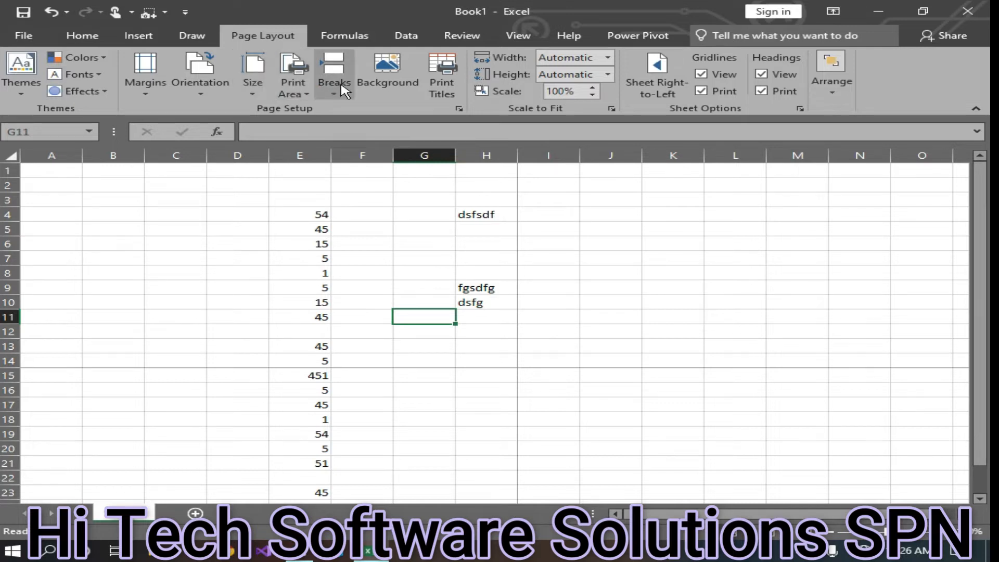
{"action": "left_click", "coordinate": [344, 92]}
{"action": "left_click", "coordinate": [381, 127]}
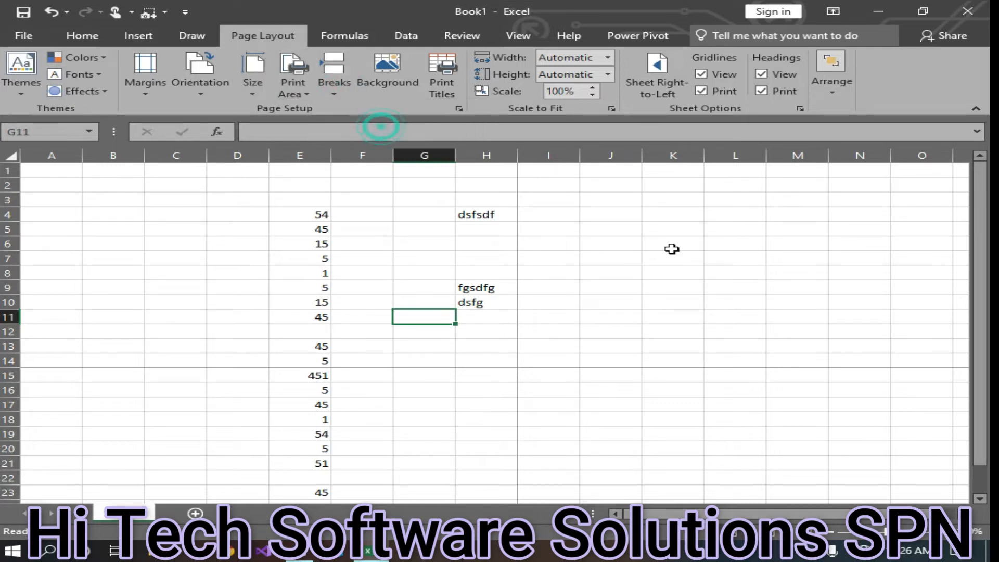
{"action": "key", "text": "ctrl+p"}
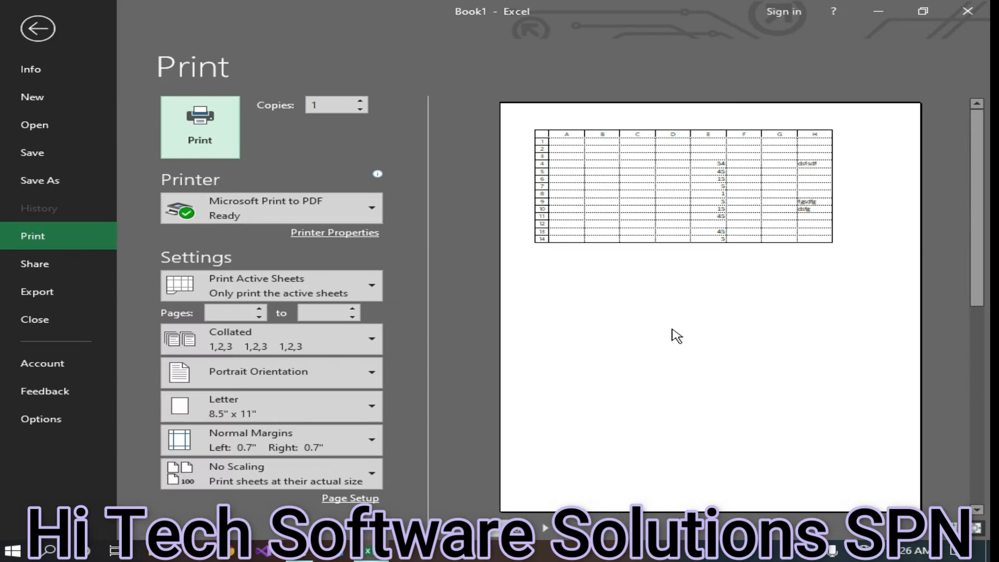
{"action": "left_click", "coordinate": [29, 14]}
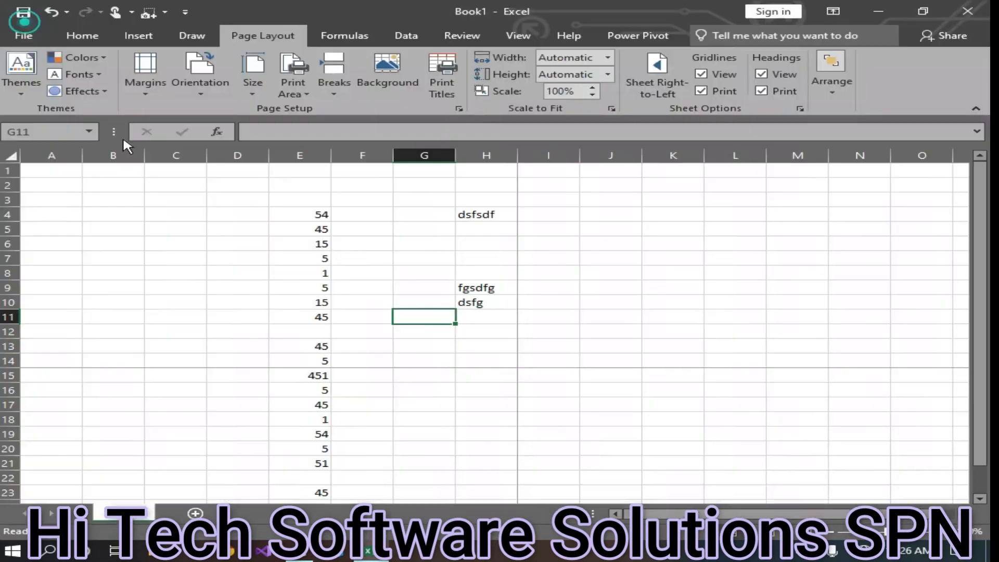
- Try to remove the page break from cell H14
{"action": "left_click", "coordinate": [503, 367]}
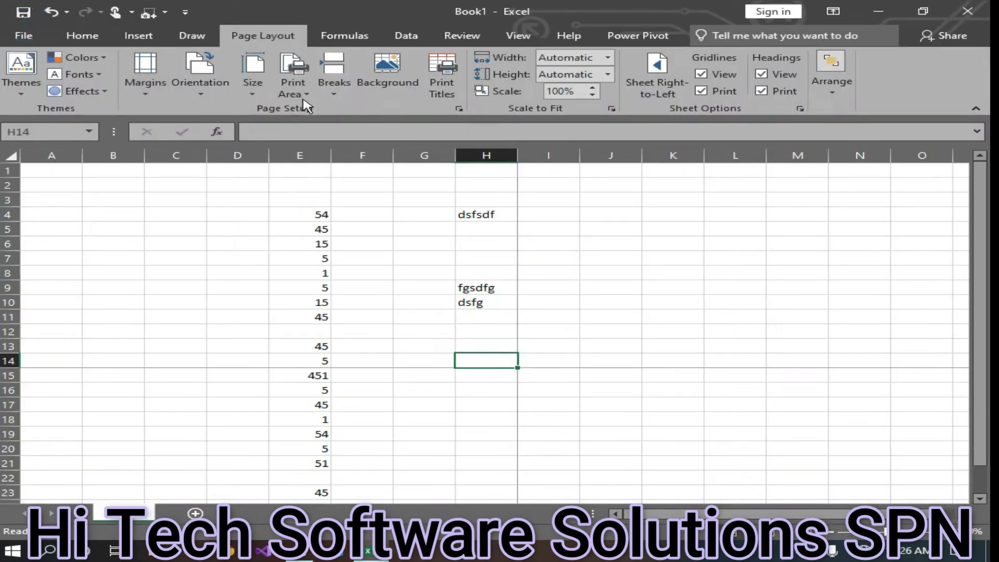
{"action": "left_click", "coordinate": [322, 95]}
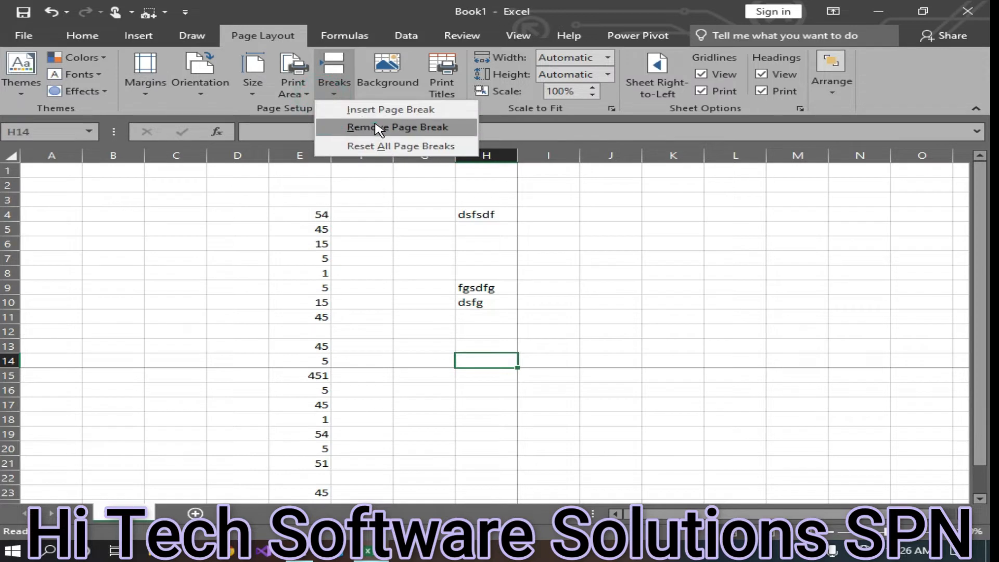
{"action": "left_click", "coordinate": [377, 126]}
- Remove the page breaks with the entire sheet selected and check the result in print preview
{"action": "key", "text": "ctrl+a"}
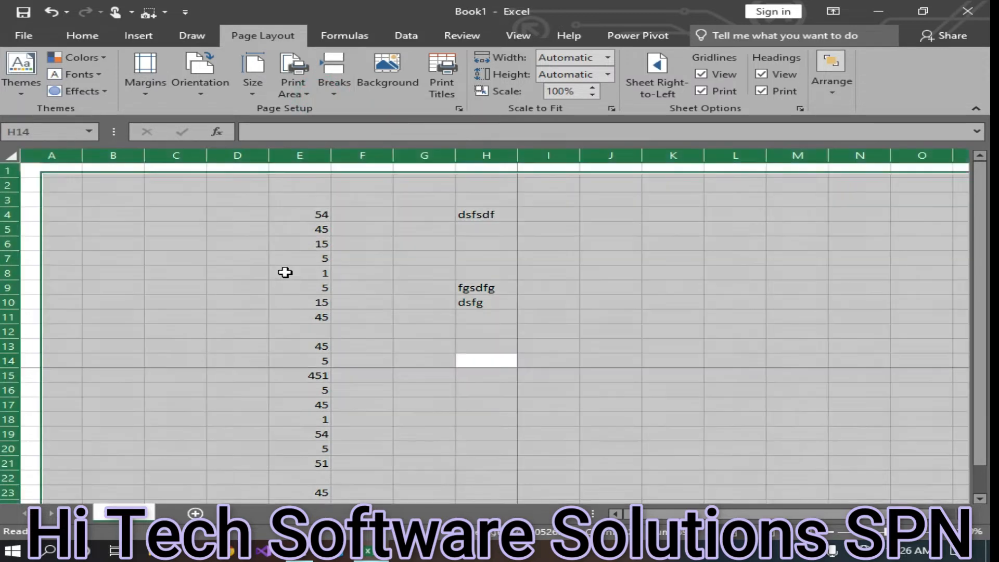
{"action": "left_click", "coordinate": [337, 96]}
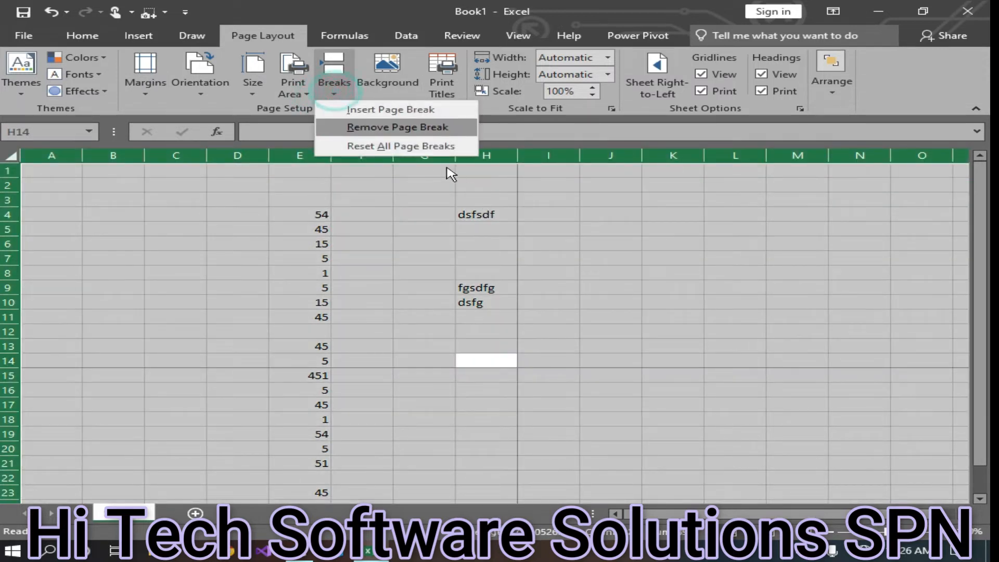
{"action": "left_click", "coordinate": [400, 129]}
{"action": "left_click", "coordinate": [617, 365]}
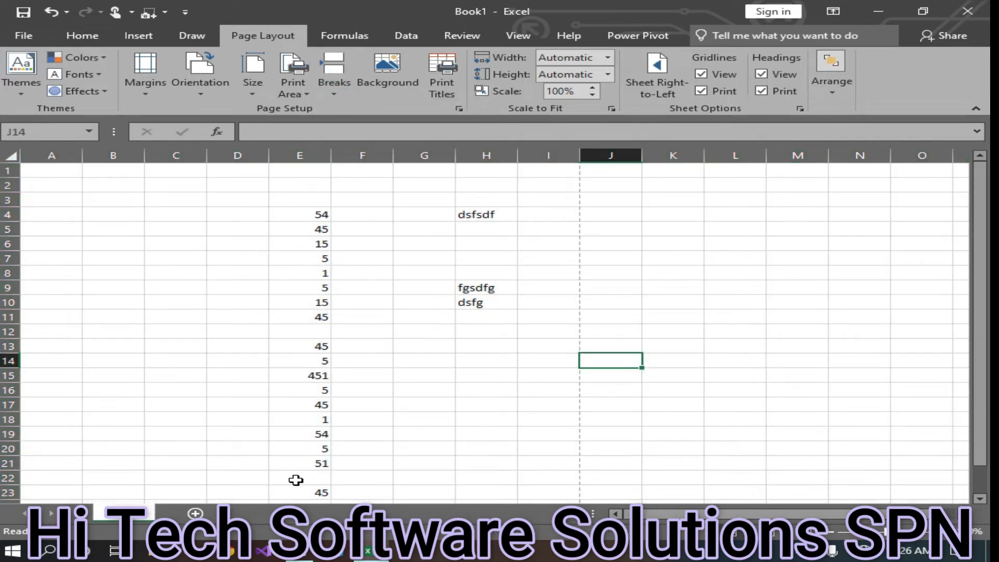
{"action": "key", "text": "ctrl+p"}
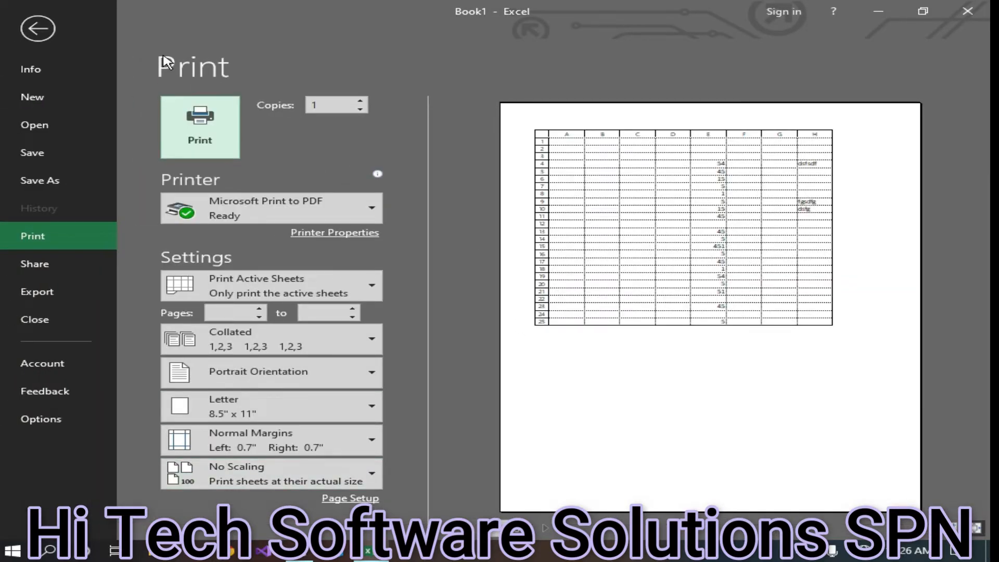
{"action": "left_click", "coordinate": [35, 29]}
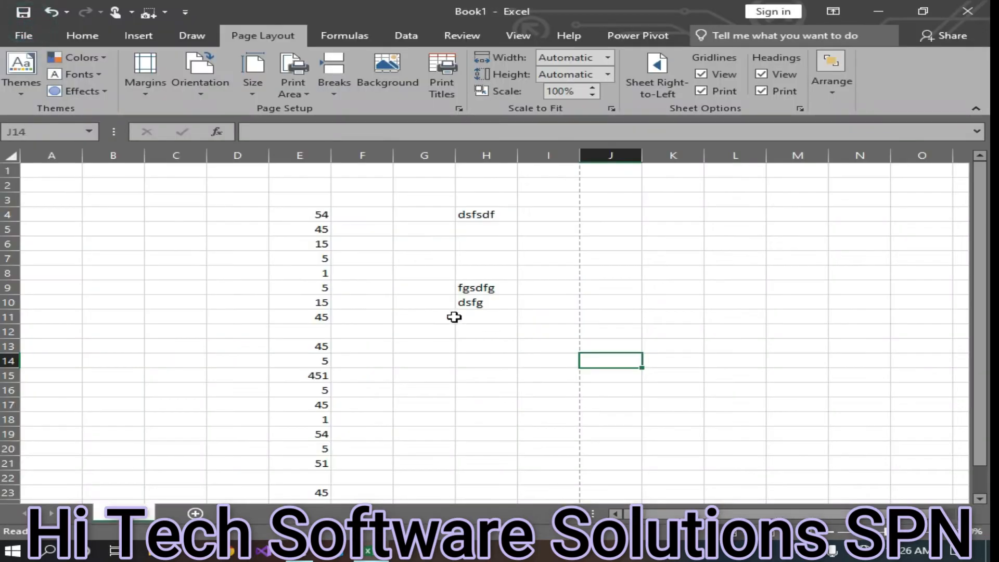
- Insert a page break at cell G17 and check the page division in print preview
{"action": "left_click", "coordinate": [440, 409]}
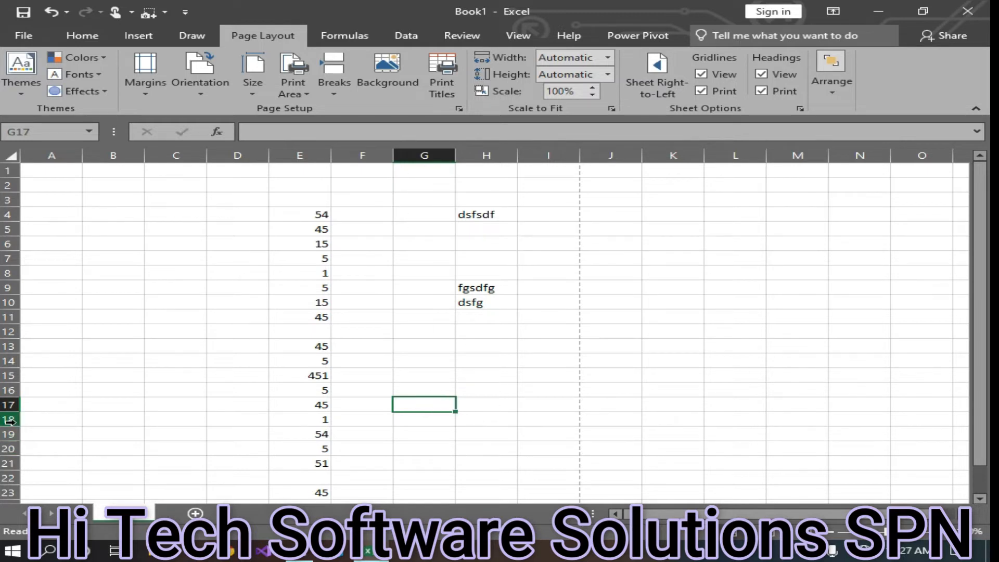
{"action": "left_click", "coordinate": [335, 88]}
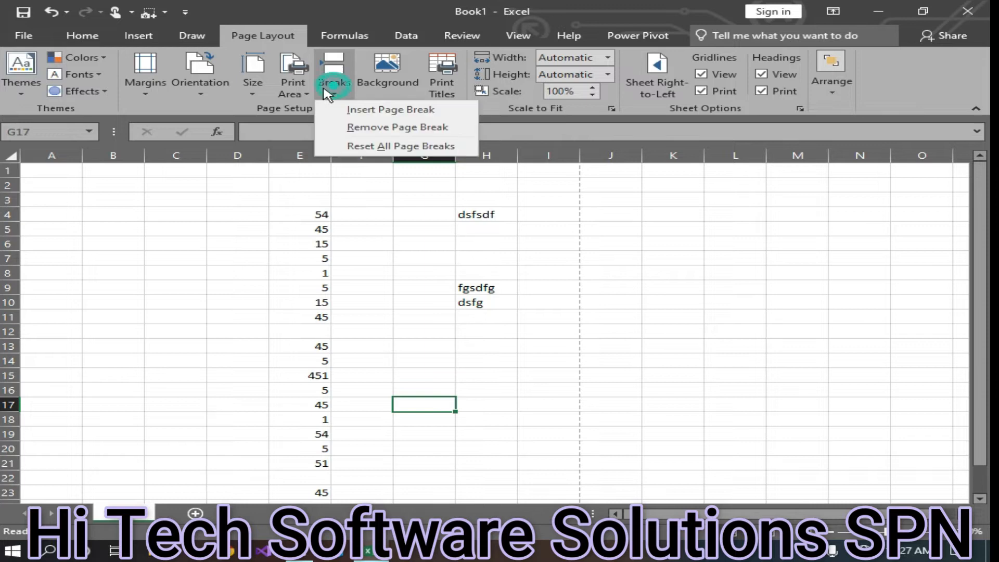
{"action": "left_click", "coordinate": [384, 108]}
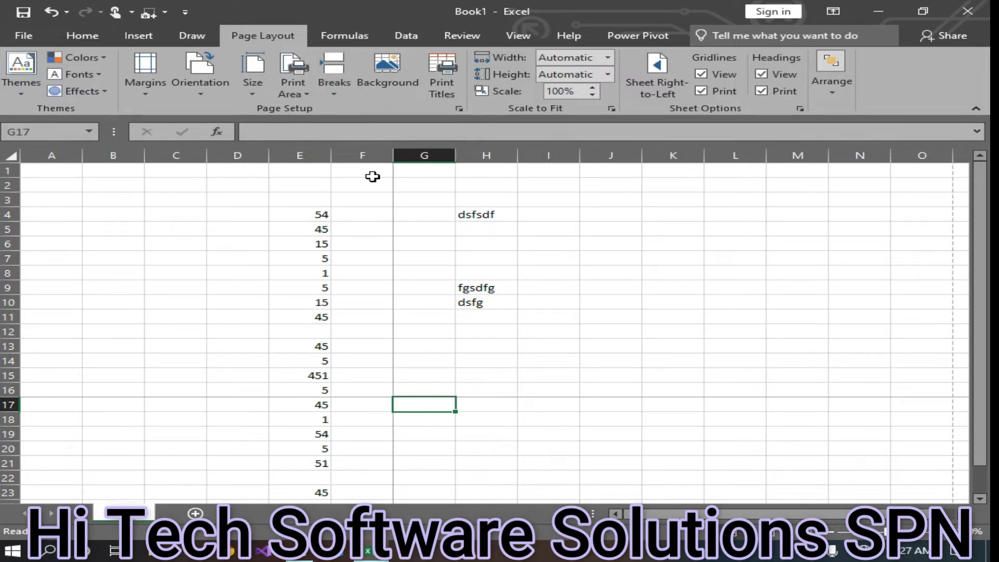
{"action": "left_click", "coordinate": [581, 420]}
{"action": "key", "text": "ctrl+p"}
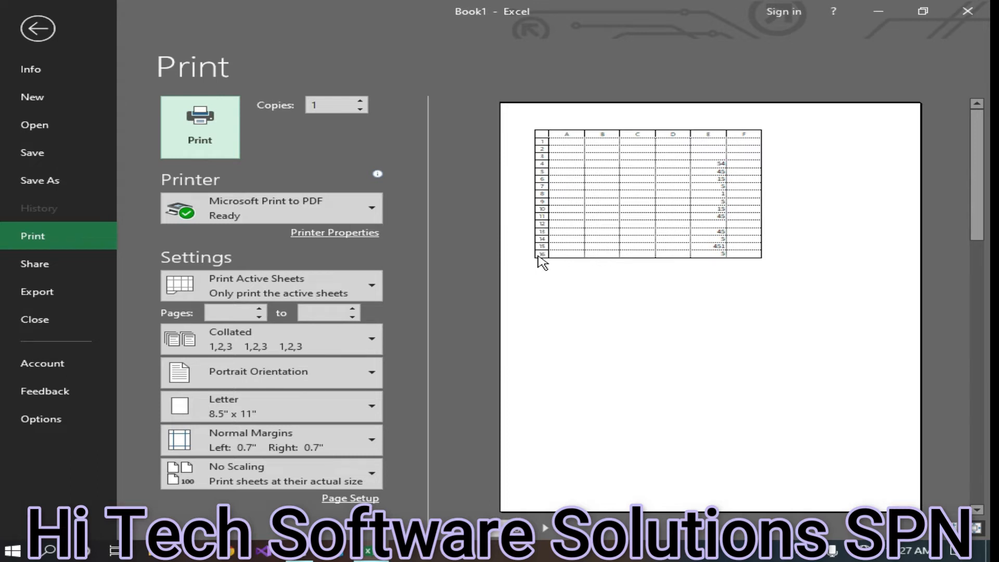
{"action": "left_click", "coordinate": [62, 34]}
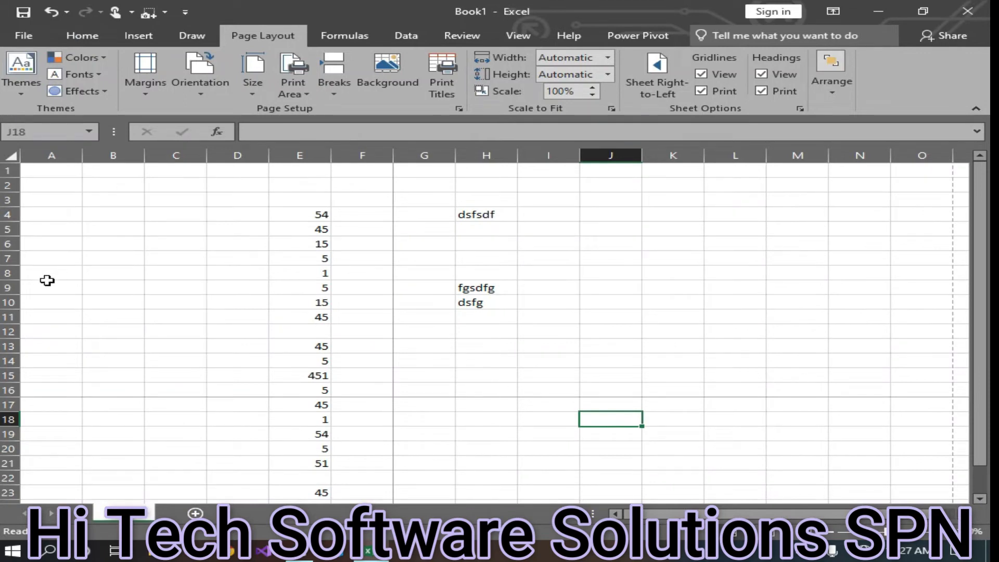
{"action": "left_click_drag", "start_coordinate": [46, 281], "coordinate": [117, 287]}
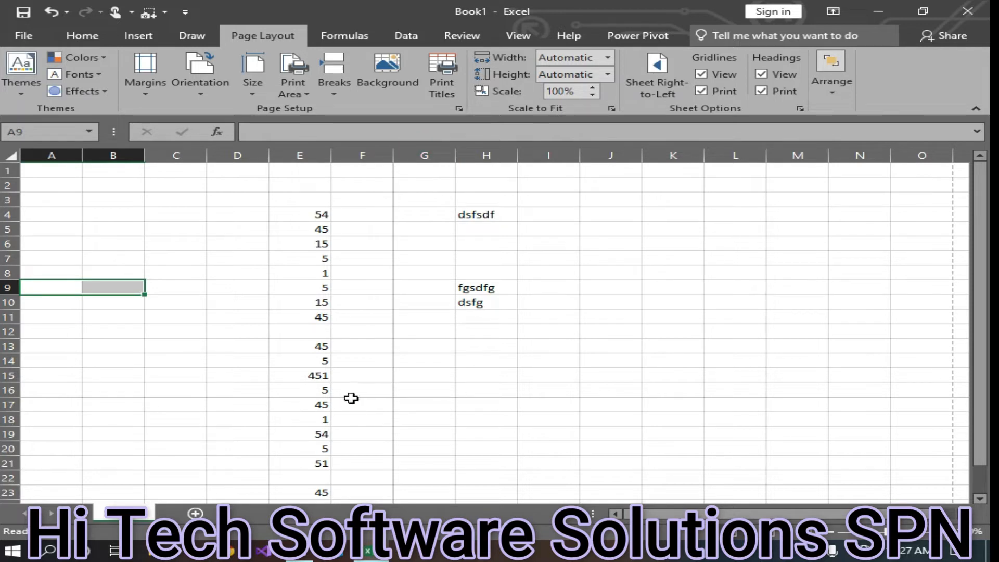
- Remove the page break at cell G17 and check the sheet in print preview
{"action": "left_click", "coordinate": [421, 406]}
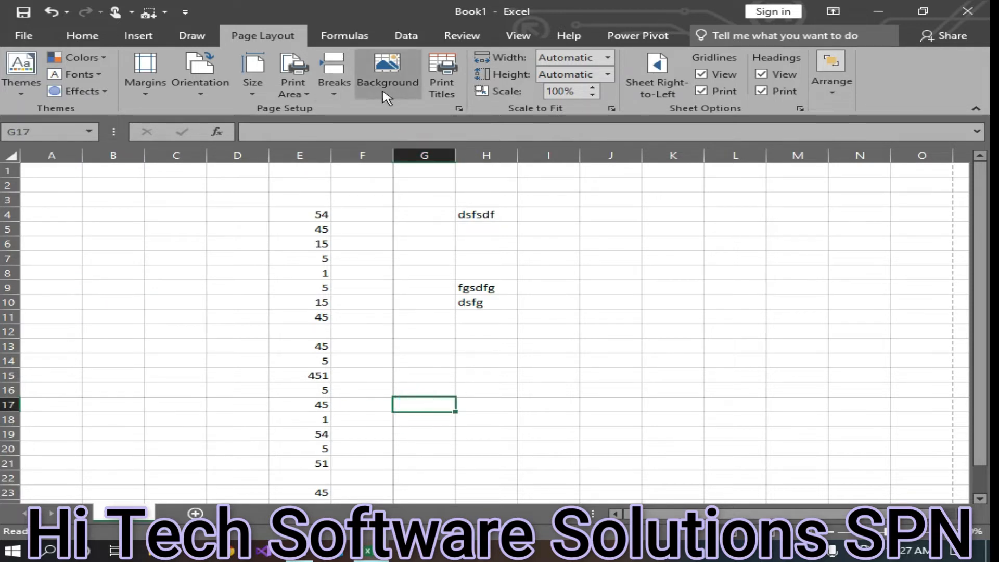
{"action": "left_click", "coordinate": [335, 95]}
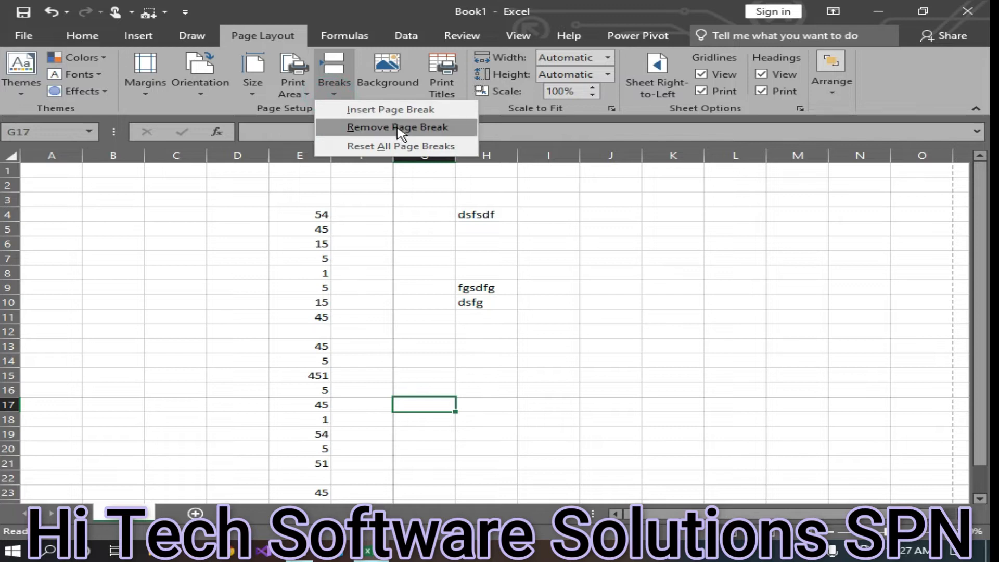
{"action": "left_click", "coordinate": [398, 128]}
{"action": "left_click", "coordinate": [564, 404]}
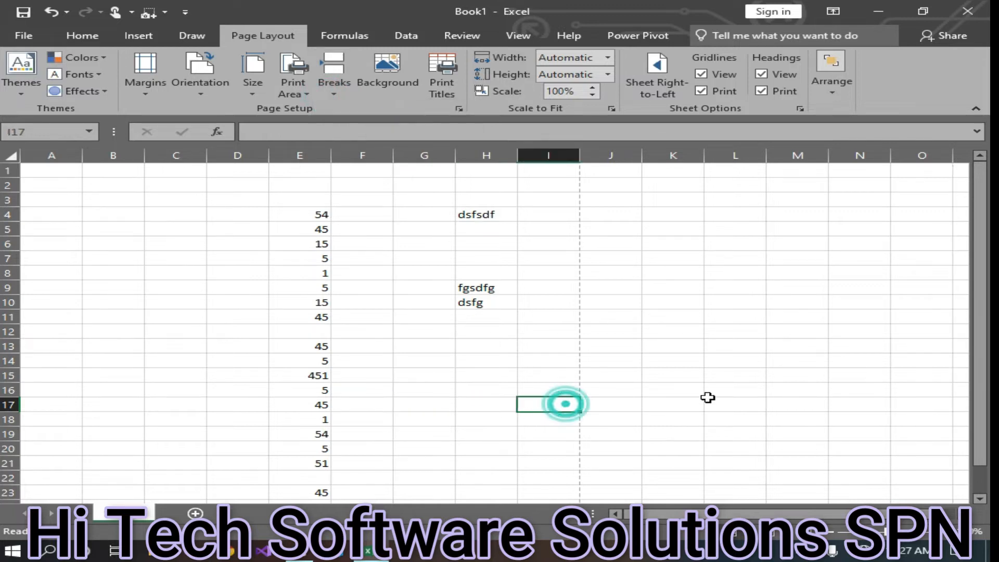
{"action": "key", "text": "ctrl+p"}
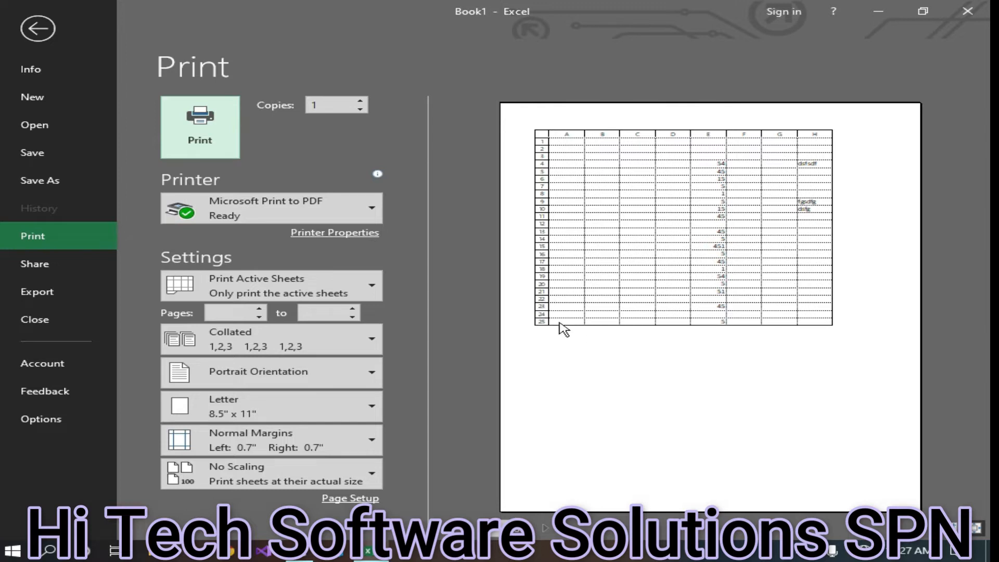
{"action": "left_click", "coordinate": [37, 27]}
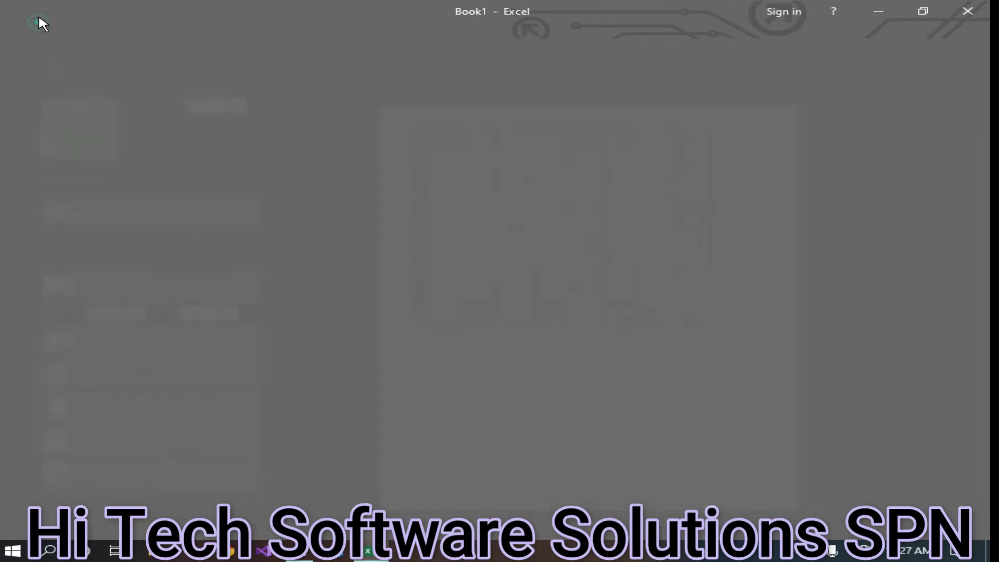
- Insert a page break at cell G13 and check where the first page ends in print preview
{"action": "left_click", "coordinate": [424, 346]}
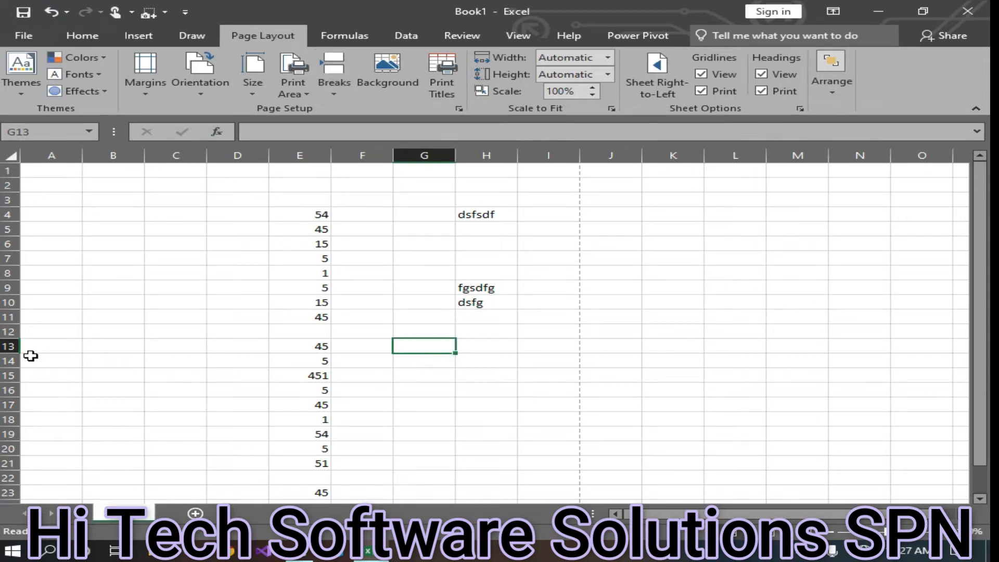
{"action": "left_click", "coordinate": [334, 71]}
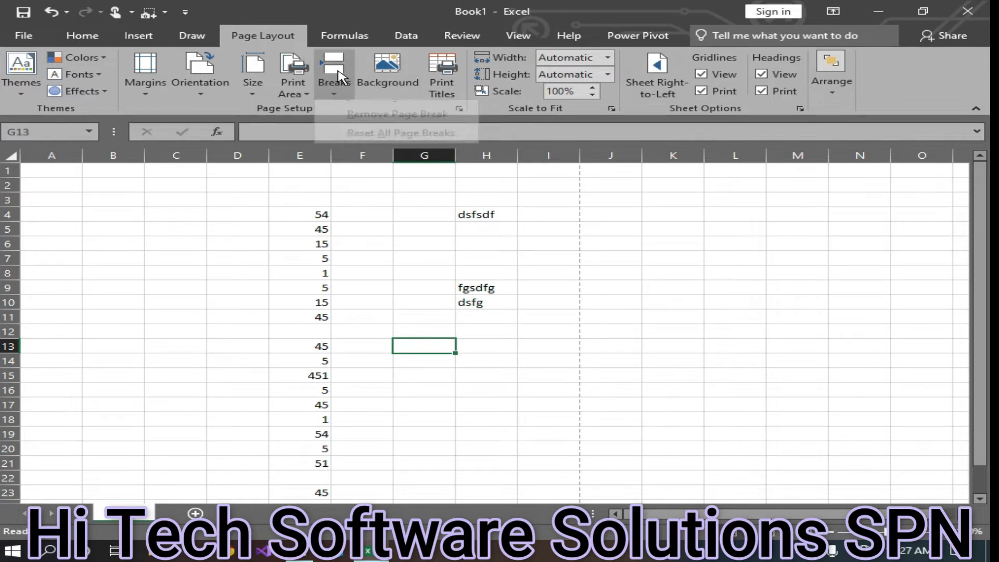
{"action": "left_click", "coordinate": [387, 111]}
{"action": "left_click", "coordinate": [505, 394]}
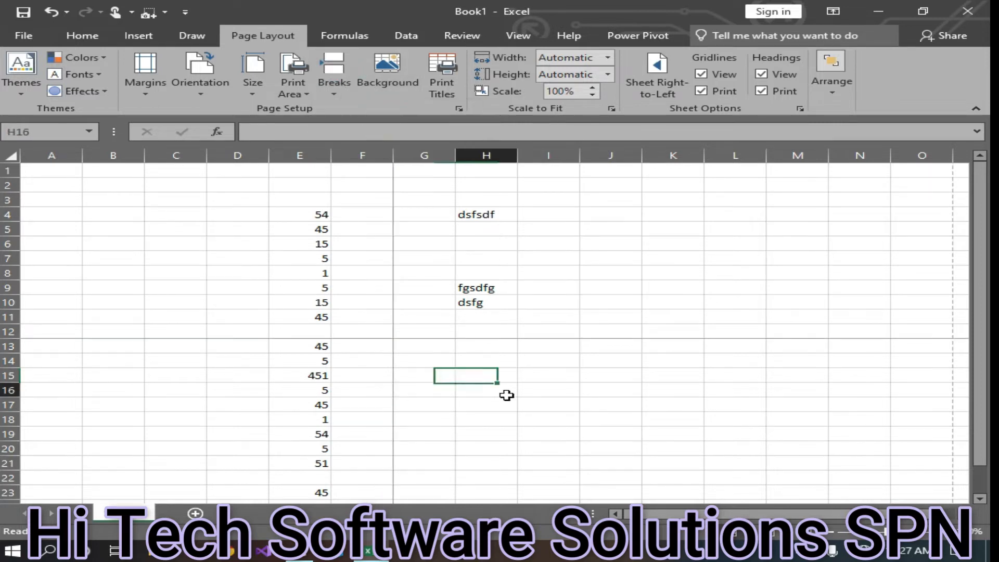
{"action": "key", "text": "ctrl+p"}
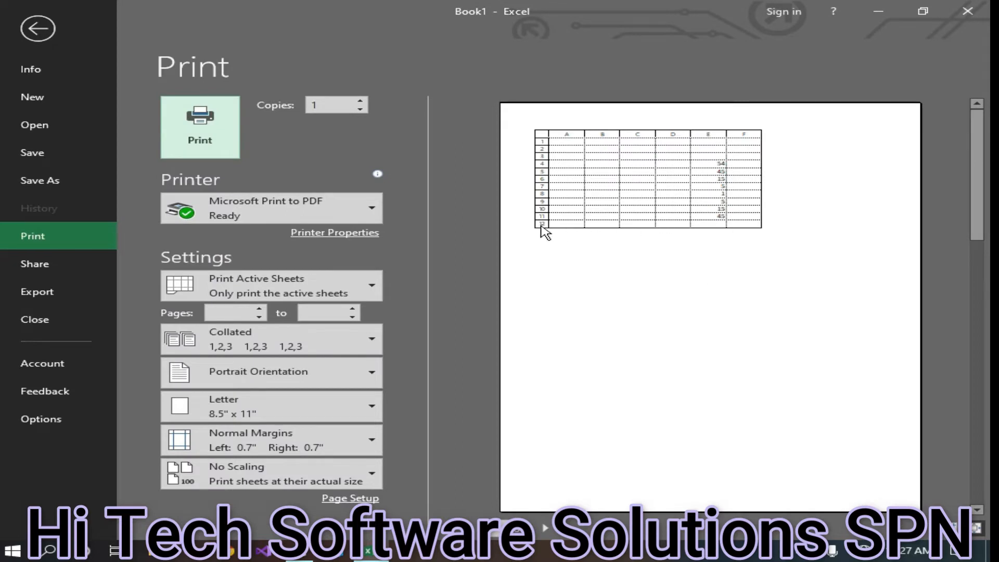
{"action": "key", "text": "Escape"}
{"action": "left_click", "coordinate": [764, 422]}
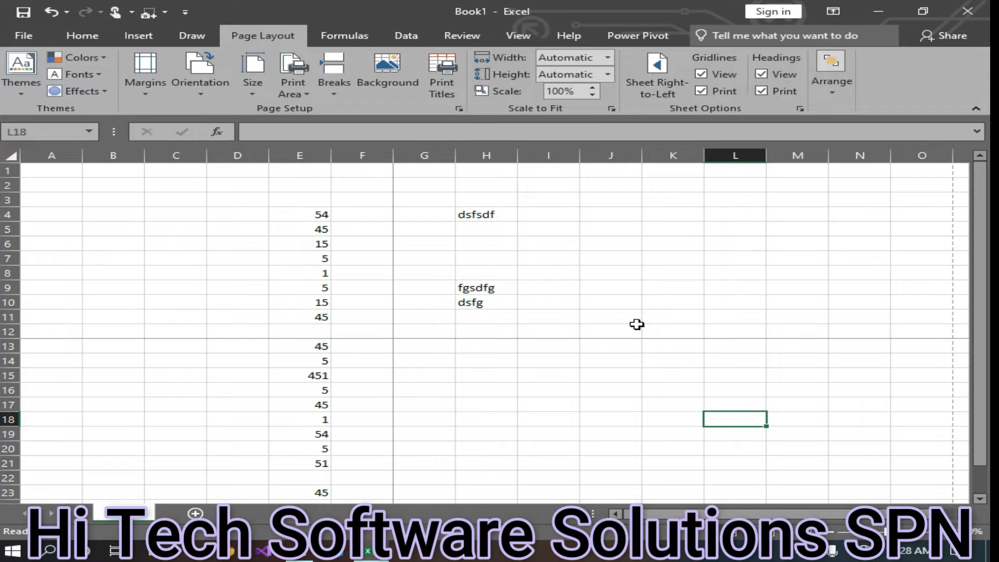
- Select the whole sheet, remove the page break set at G13, and review the print preview
{"action": "left_click", "coordinate": [415, 344]}
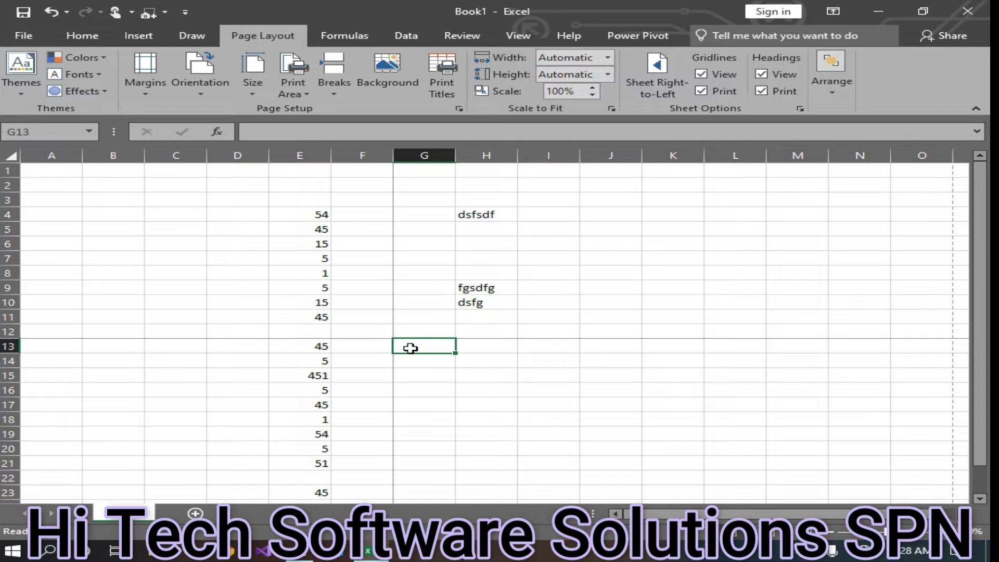
{"action": "left_click", "coordinate": [654, 407]}
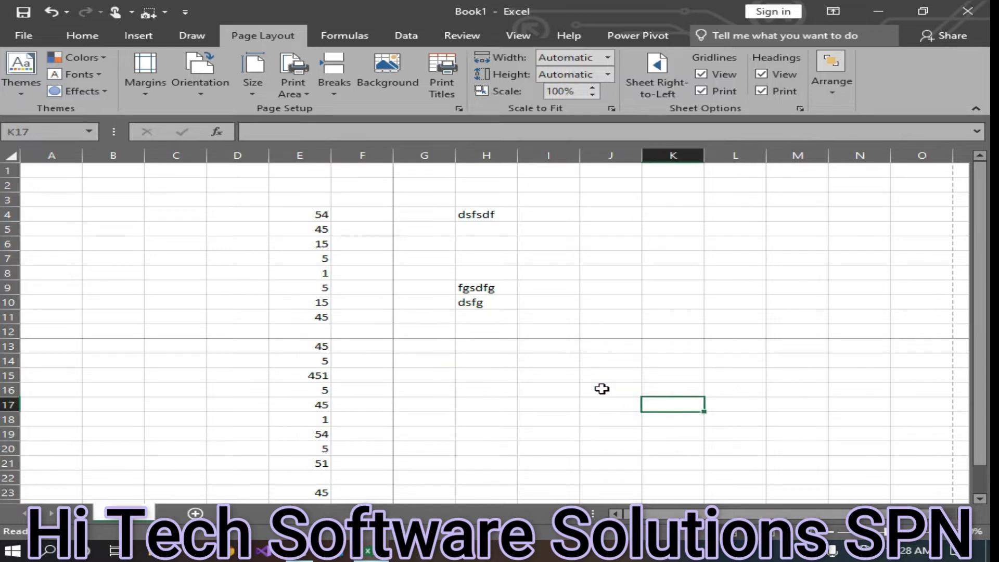
{"action": "key", "text": "ctrl+a"}
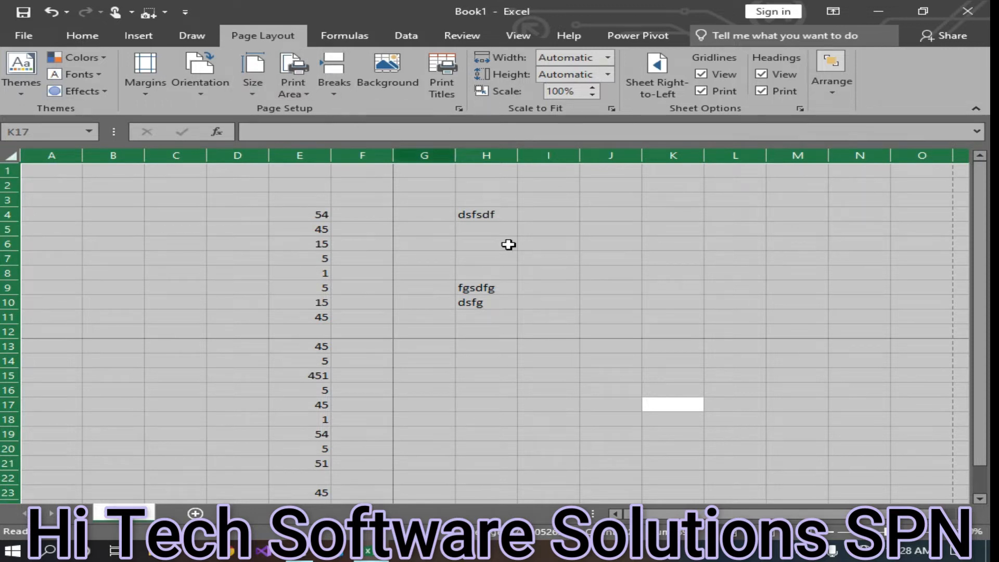
{"action": "left_click", "coordinate": [334, 83]}
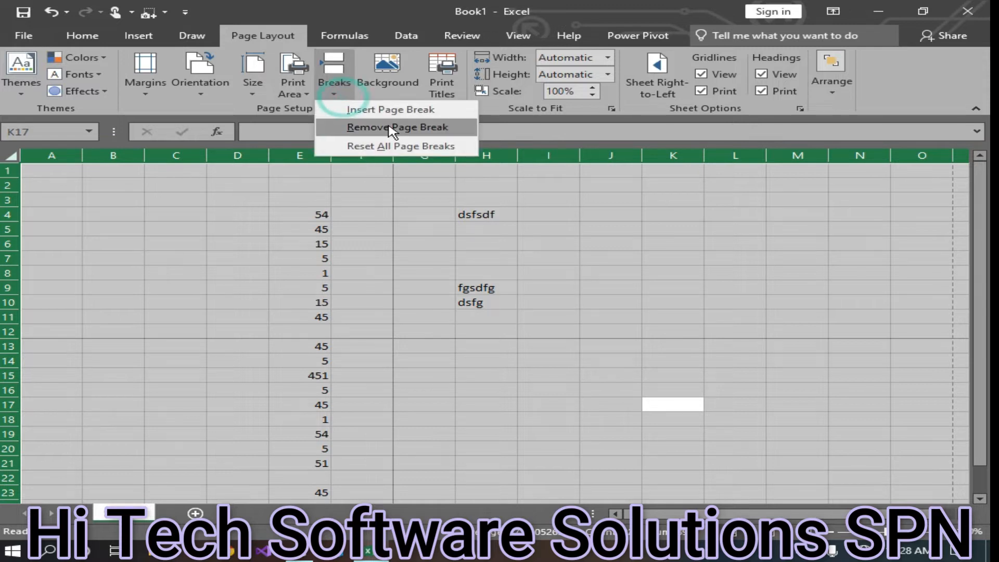
{"action": "left_click", "coordinate": [388, 126]}
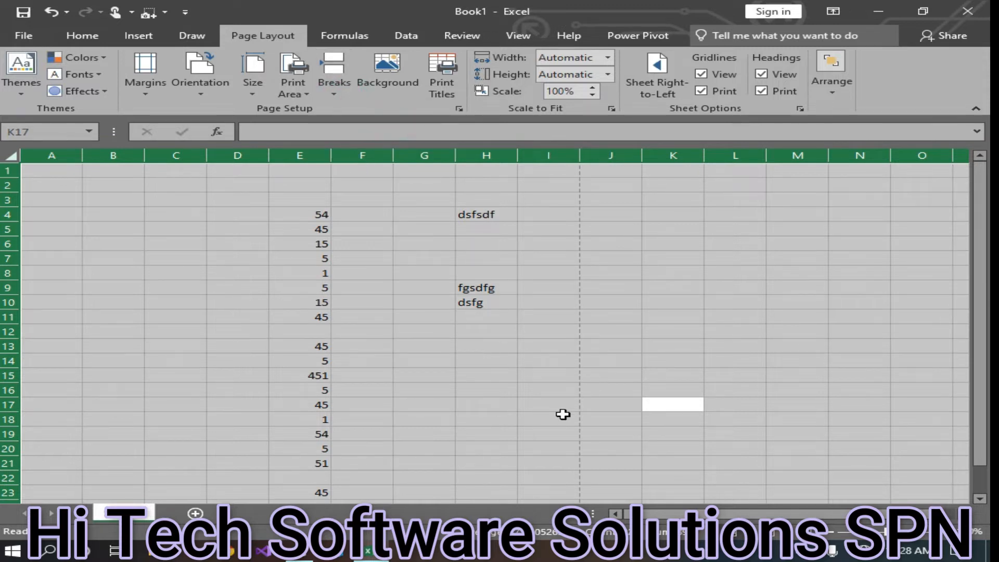
{"action": "key", "text": "ctrl+p"}
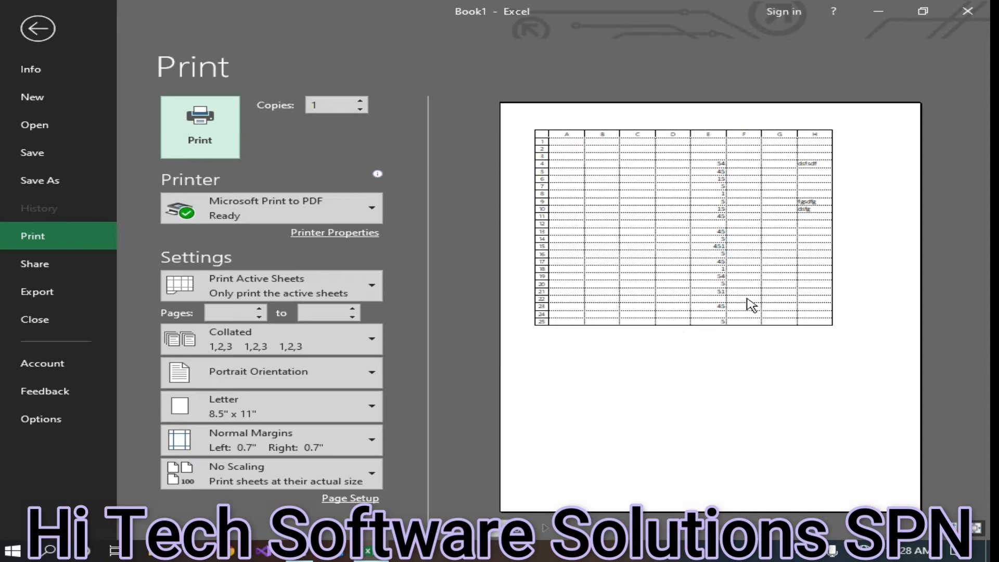
{"action": "left_click", "coordinate": [11, 35]}
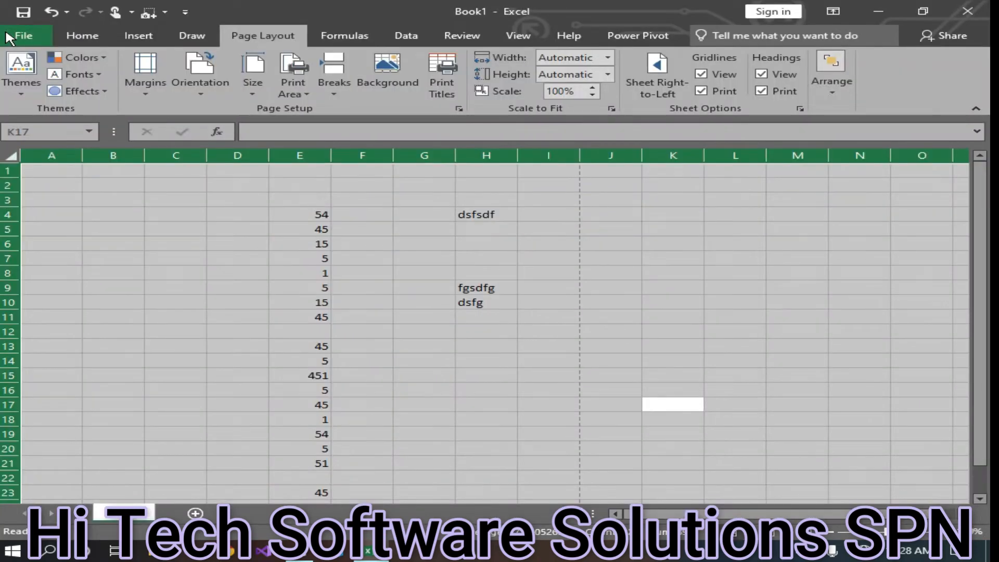
{"action": "left_click", "coordinate": [292, 87]}
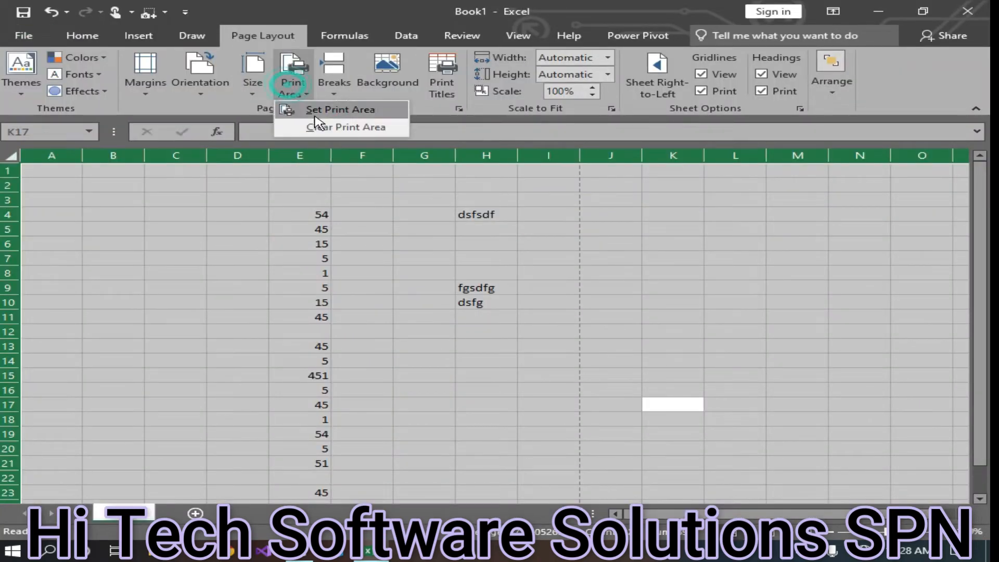
{"action": "left_click", "coordinate": [334, 91]}
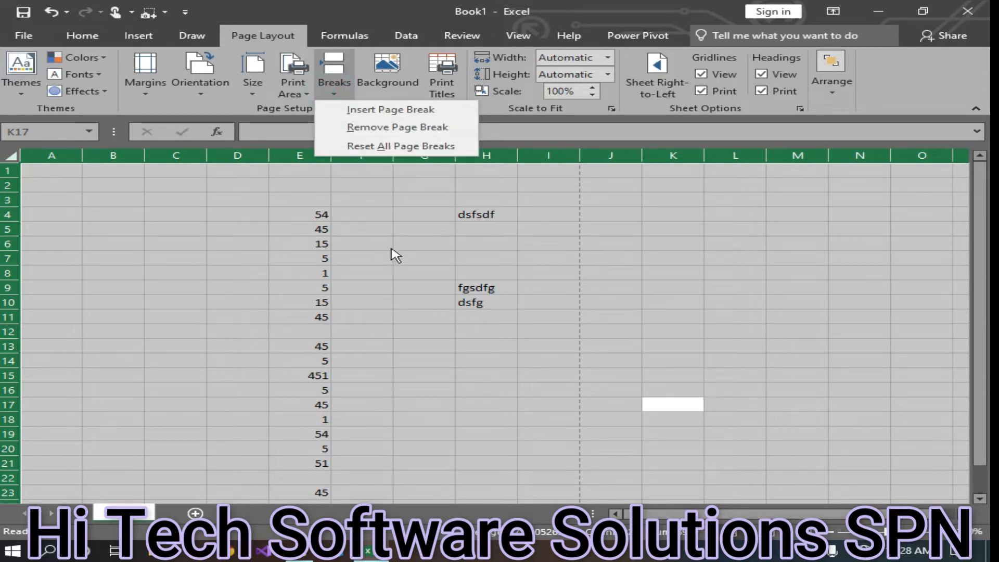
{"action": "left_click", "coordinate": [419, 337]}
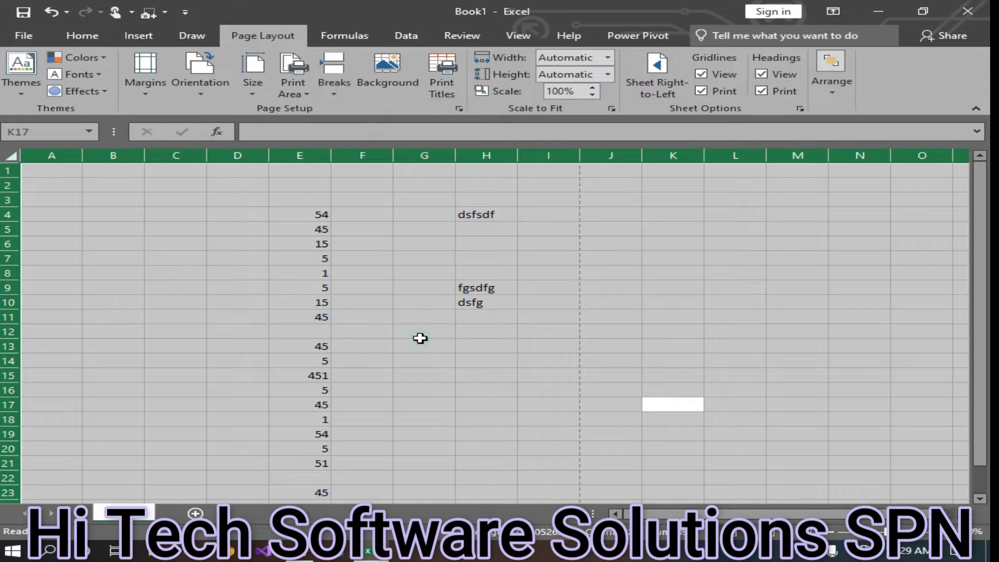
{"action": "left_click", "coordinate": [421, 334]}
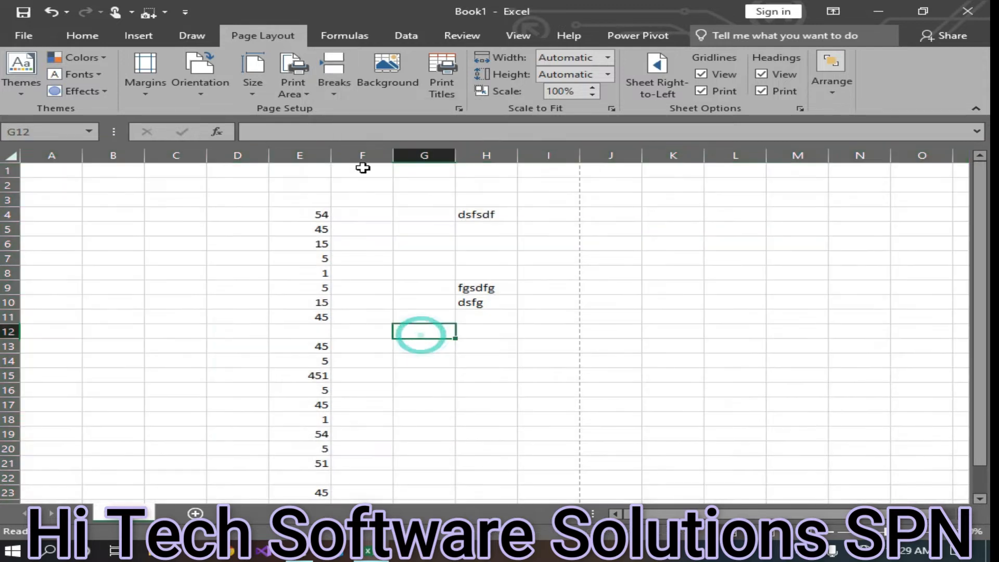
{"action": "left_click", "coordinate": [333, 91]}
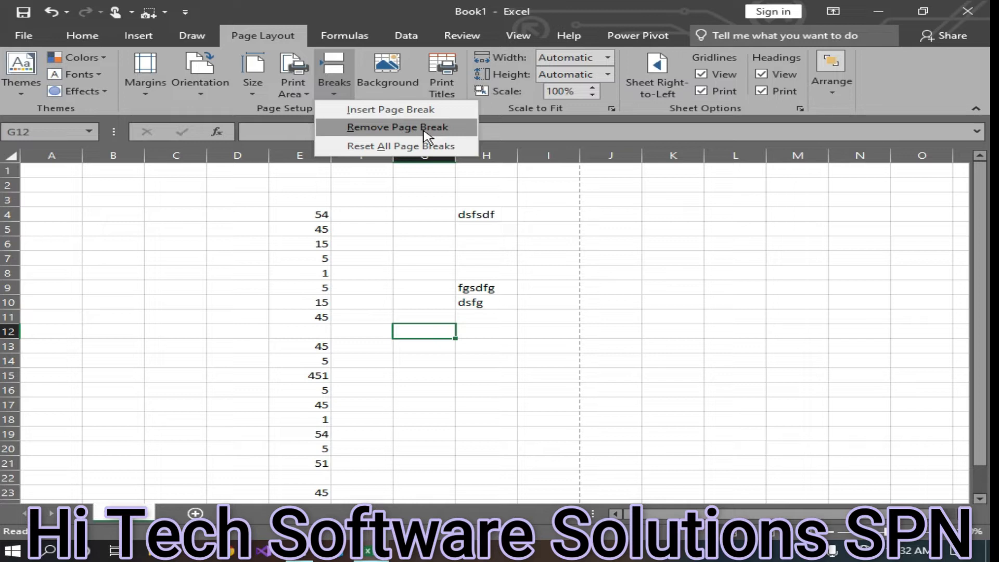
- Insert a page break at cell F8
{"action": "left_click", "coordinate": [356, 315]}
{"action": "left_click", "coordinate": [362, 272]}
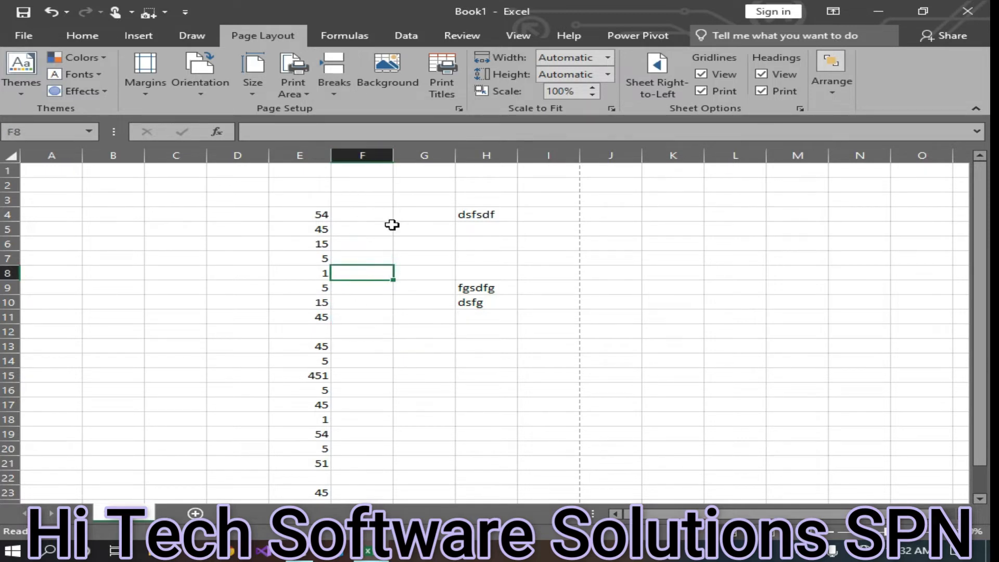
{"action": "left_click", "coordinate": [333, 88]}
{"action": "left_click", "coordinate": [385, 110]}
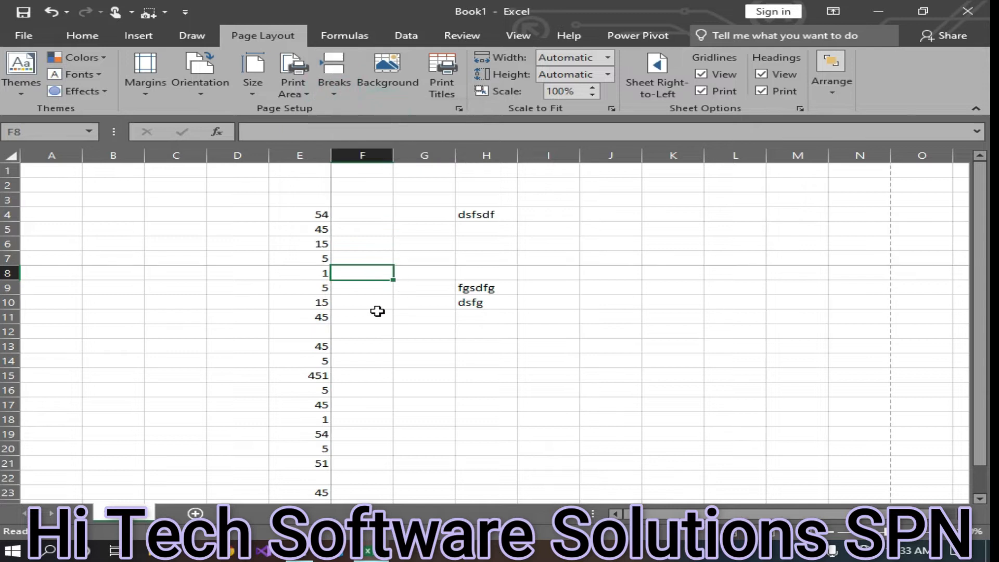
- Insert a second page break at cell G19 and check its break lines on the sheet
{"action": "left_click", "coordinate": [476, 432]}
{"action": "left_click", "coordinate": [373, 436]}
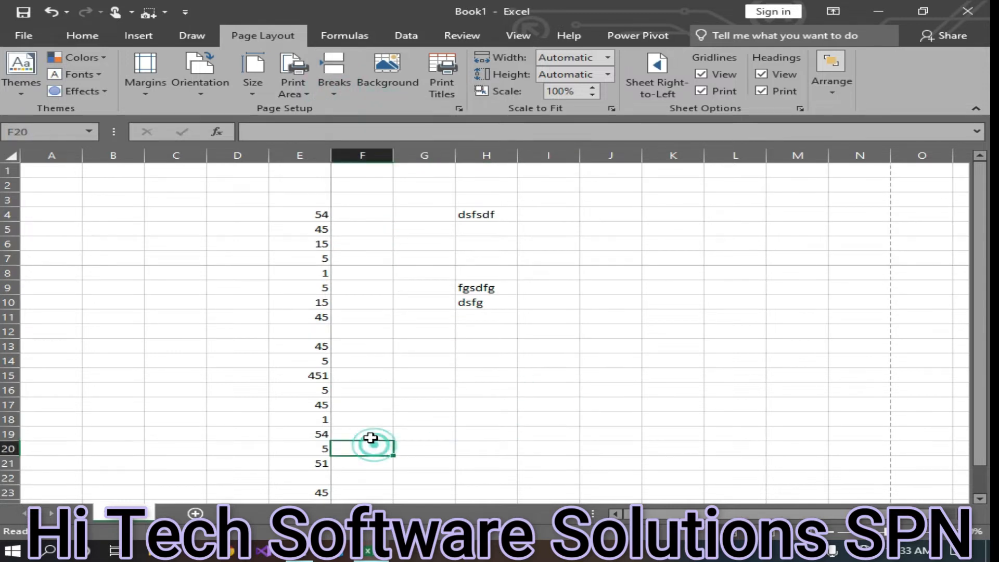
{"action": "left_click", "coordinate": [430, 432]}
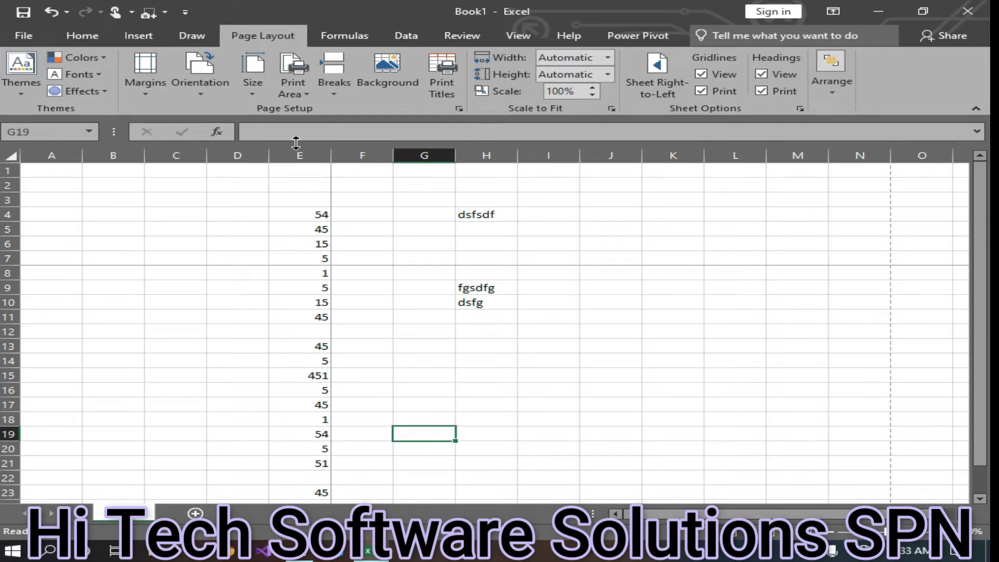
{"action": "left_click", "coordinate": [334, 78]}
{"action": "left_click", "coordinate": [369, 108]}
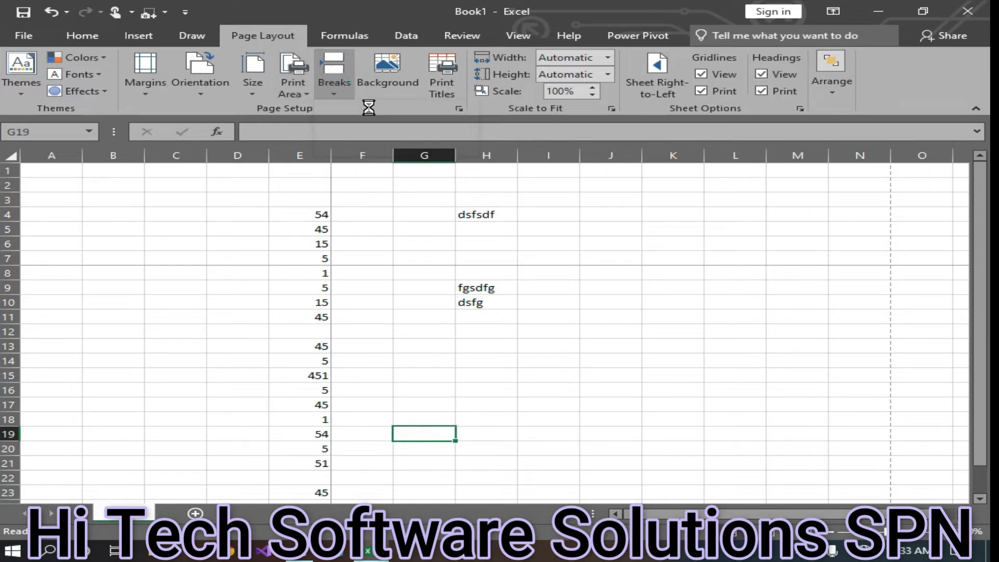
{"action": "scroll", "coordinate": [548, 464], "scroll_direction": "down", "scroll_amount": 3}
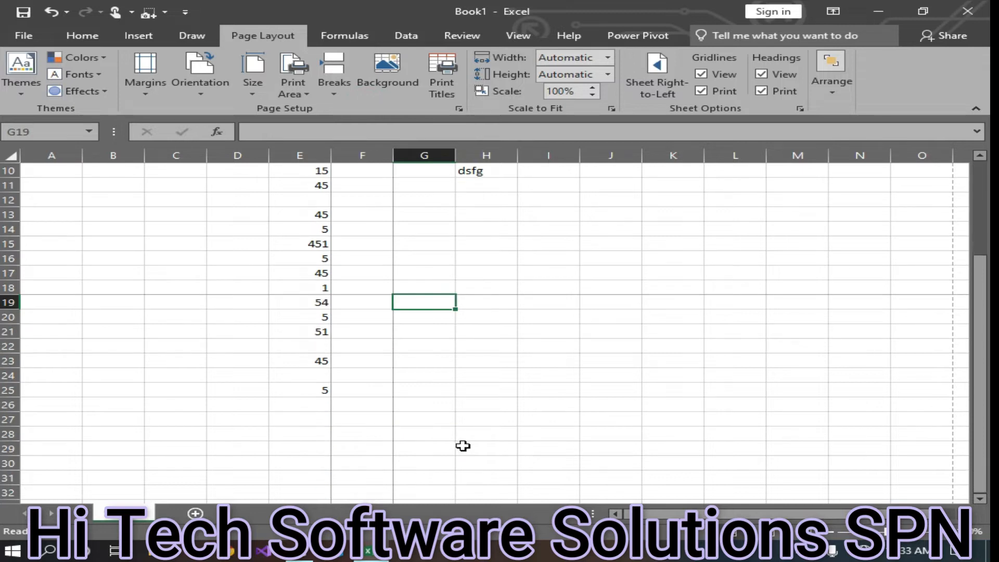
{"action": "left_click", "coordinate": [436, 440]}
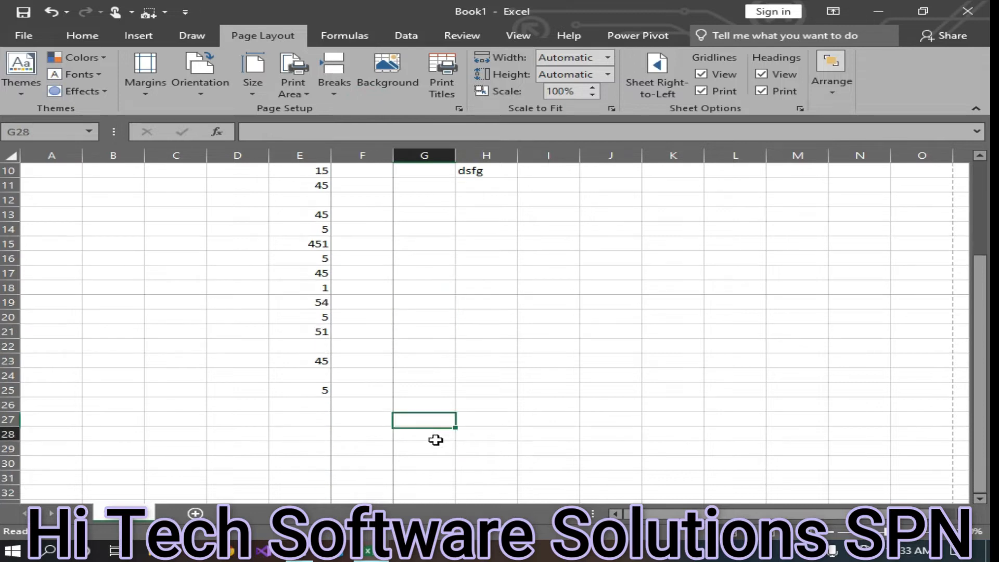
- Insert a third page break at cell F22 and look over the break lines across the sheet
{"action": "left_click", "coordinate": [357, 401]}
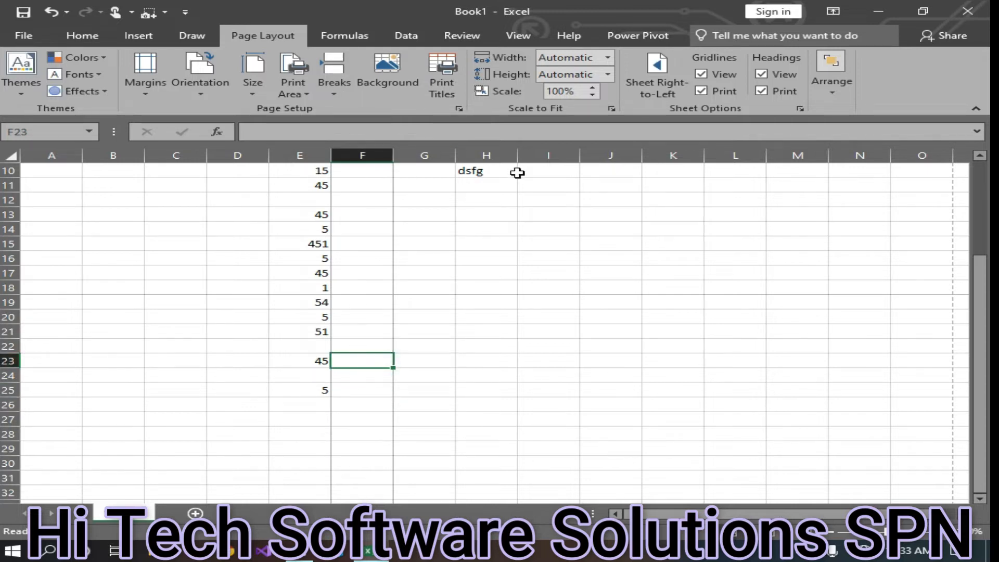
{"action": "left_click", "coordinate": [378, 341]}
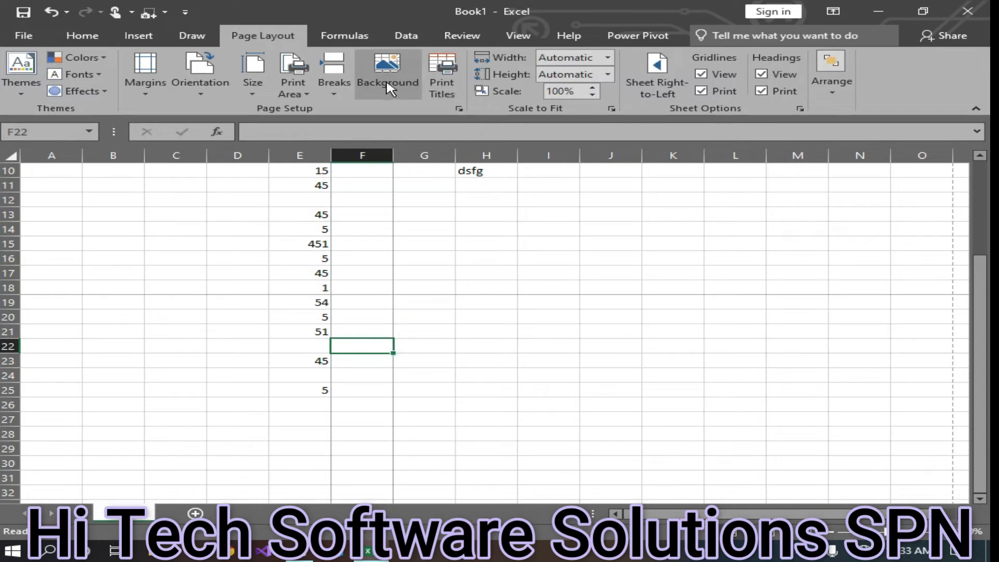
{"action": "left_click", "coordinate": [333, 86]}
{"action": "left_click", "coordinate": [370, 111]}
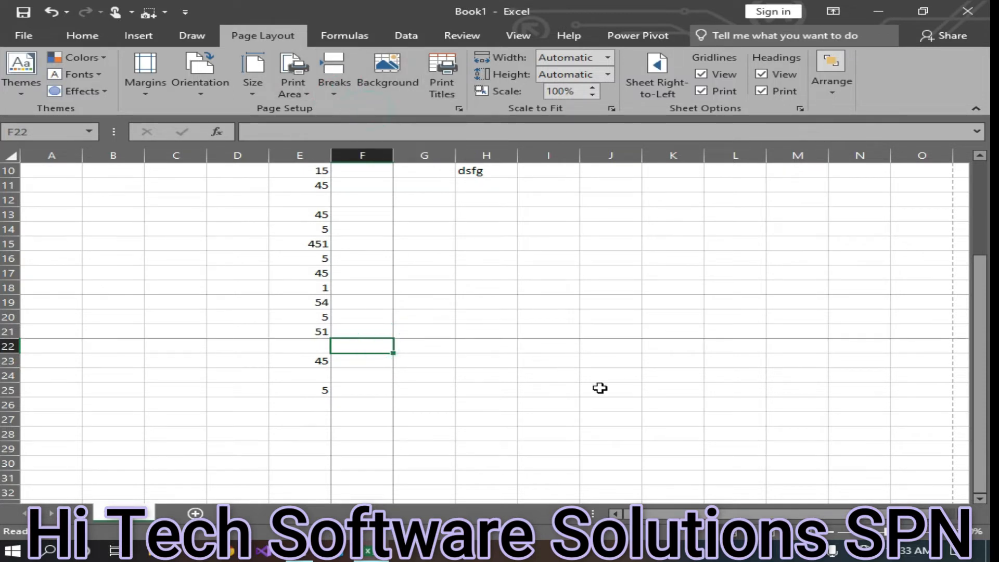
{"action": "scroll", "coordinate": [604, 385], "scroll_direction": "up", "scroll_amount": 3}
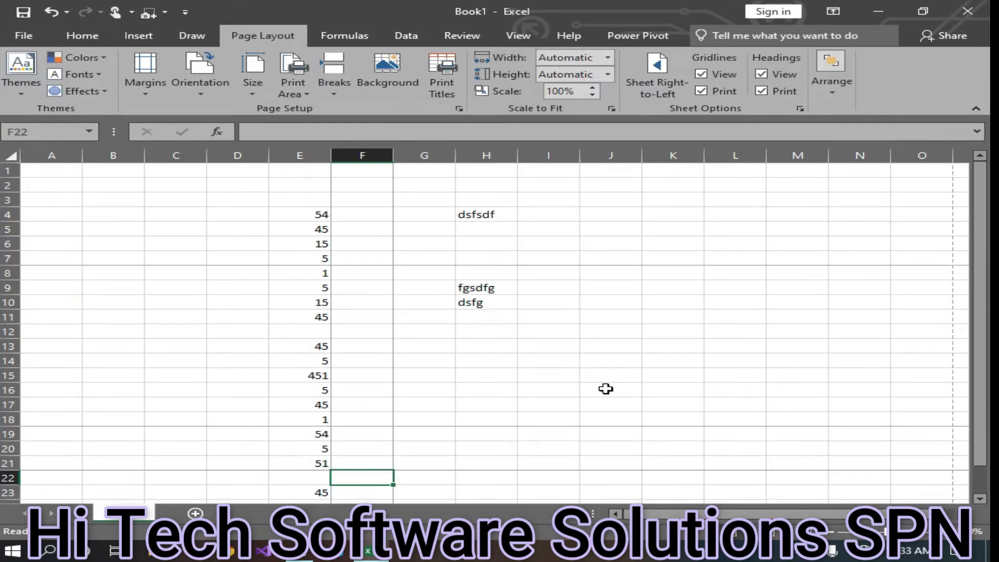
{"action": "left_click", "coordinate": [671, 346]}
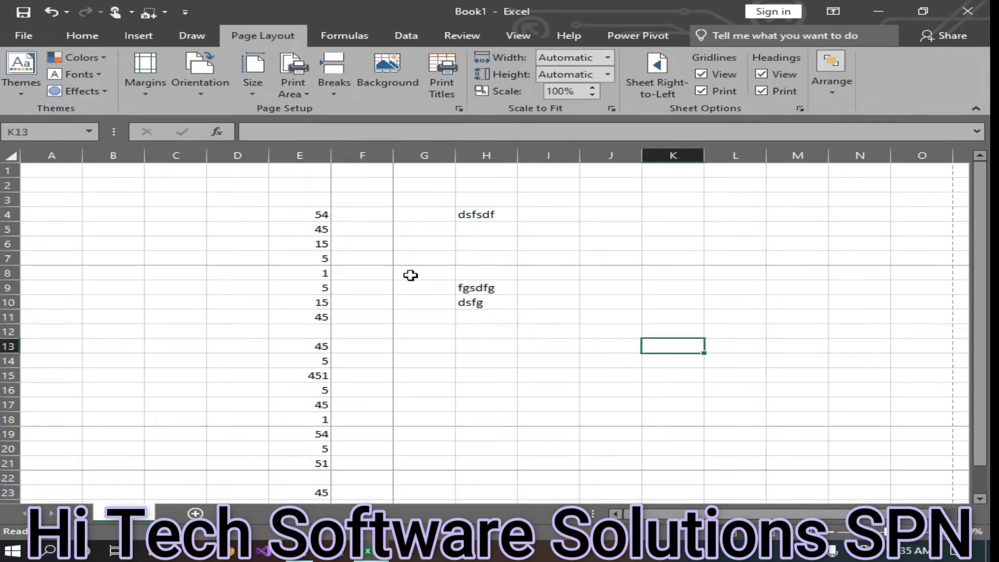
- Remove the page break at cell G8
{"action": "left_click", "coordinate": [410, 275]}
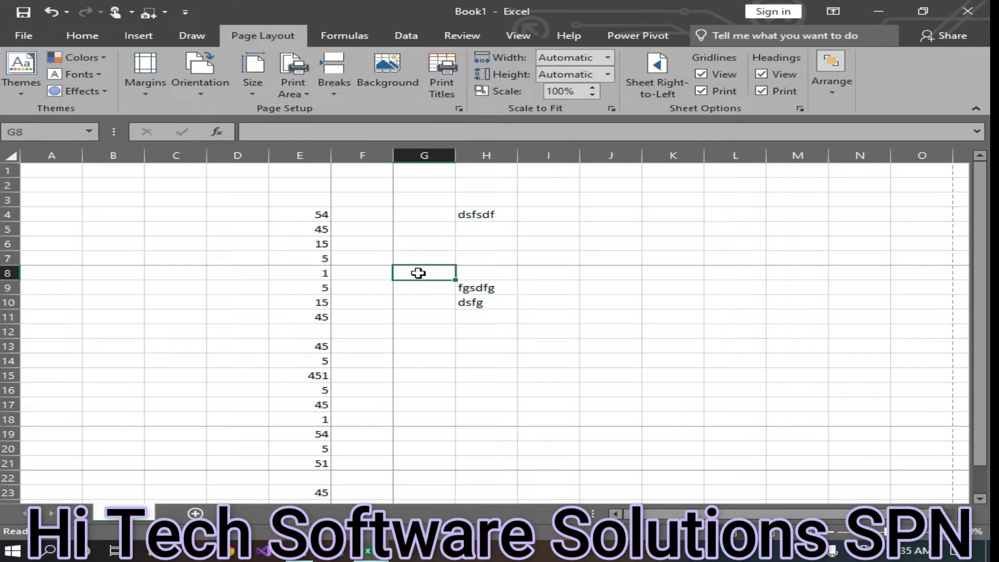
{"action": "left_click", "coordinate": [334, 78]}
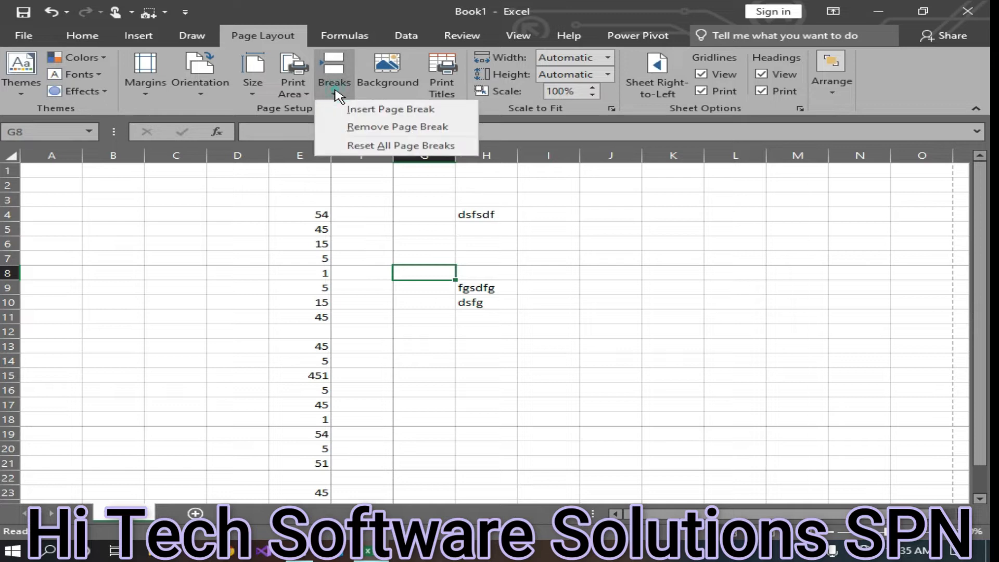
{"action": "left_click", "coordinate": [397, 134]}
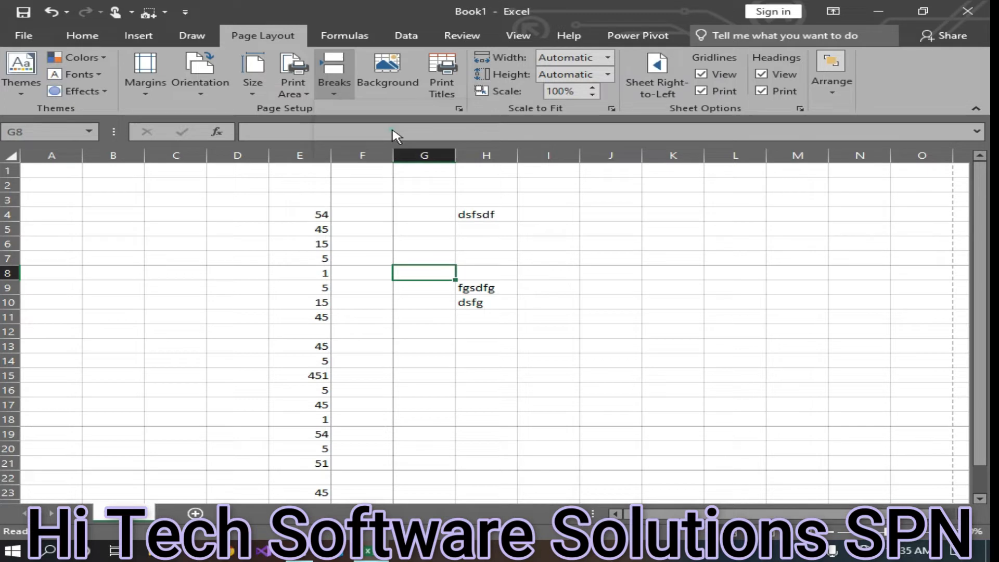
{"action": "left_click", "coordinate": [811, 406]}
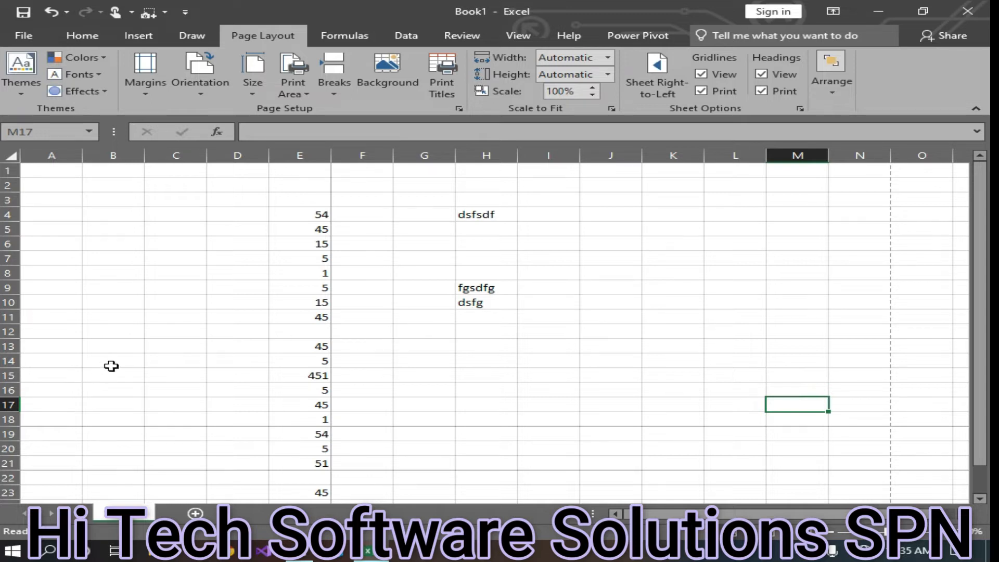
- Insert a page break at cell H8
{"action": "scroll", "coordinate": [123, 359], "scroll_direction": "down", "scroll_amount": 1}
{"action": "left_click", "coordinate": [362, 389]}
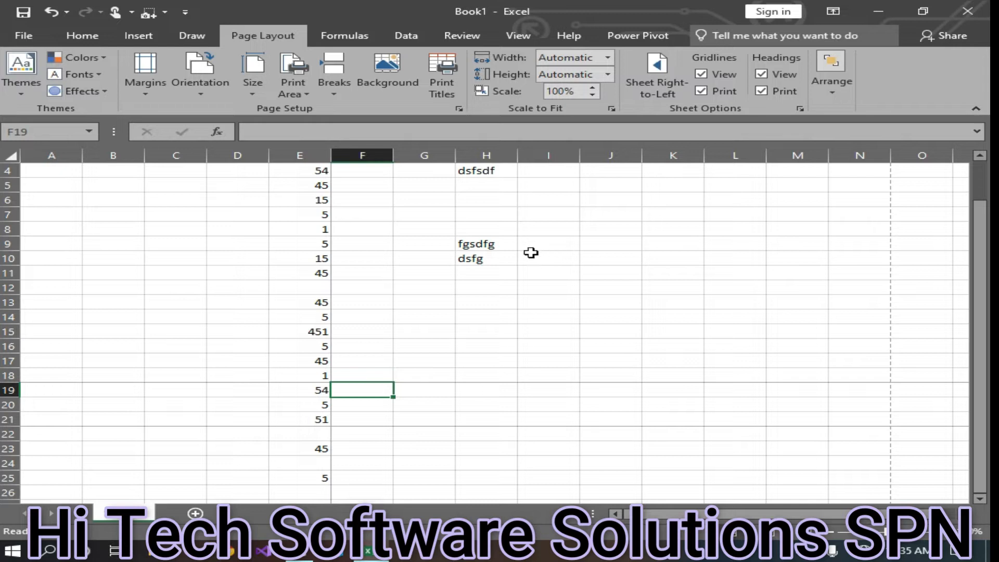
{"action": "left_click", "coordinate": [477, 229]}
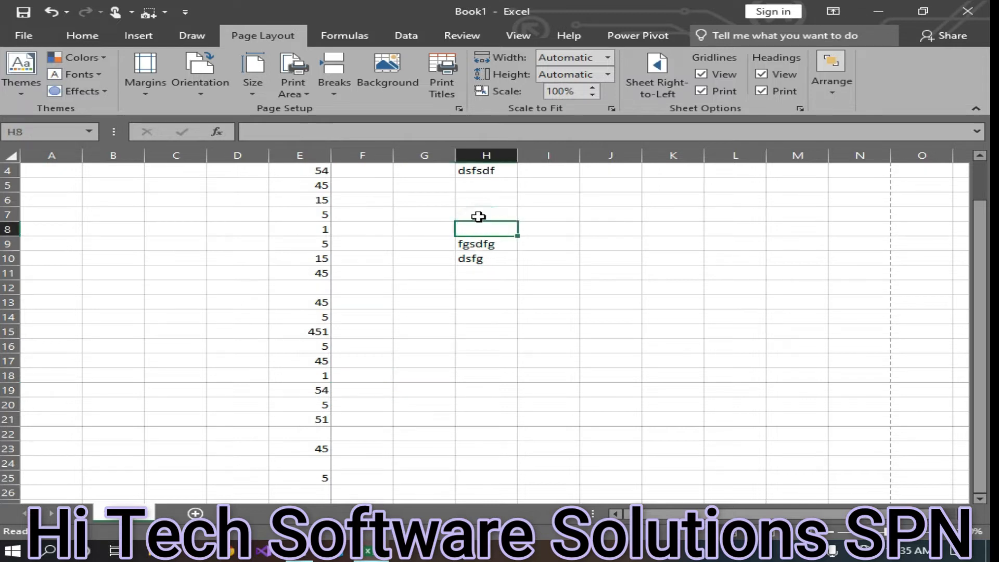
{"action": "left_click", "coordinate": [343, 95]}
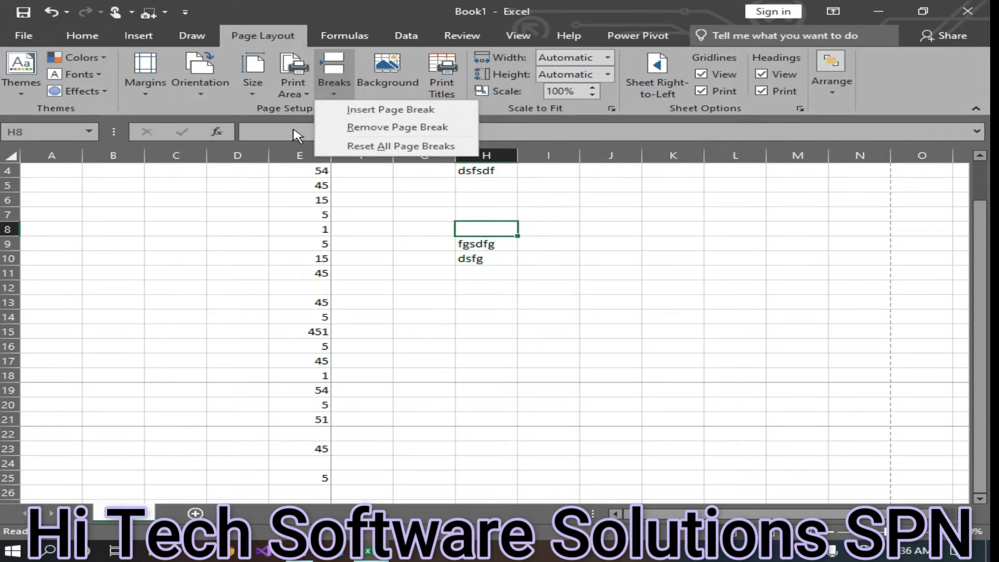
{"action": "left_click", "coordinate": [400, 110]}
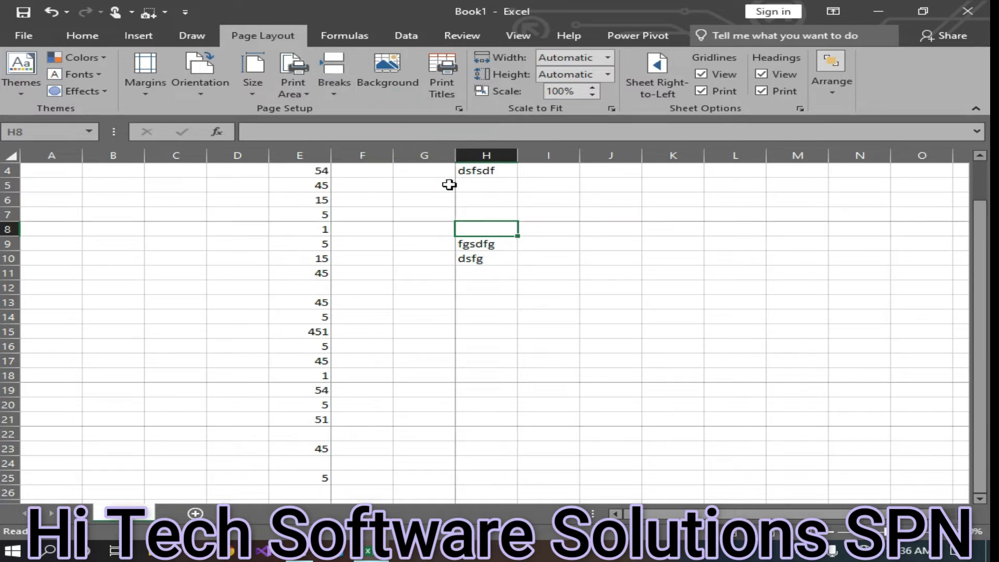
- Reset all page breaks on the sheet and check the automatic page divisions in a zoomed-out view
{"action": "left_click", "coordinate": [239, 285]}
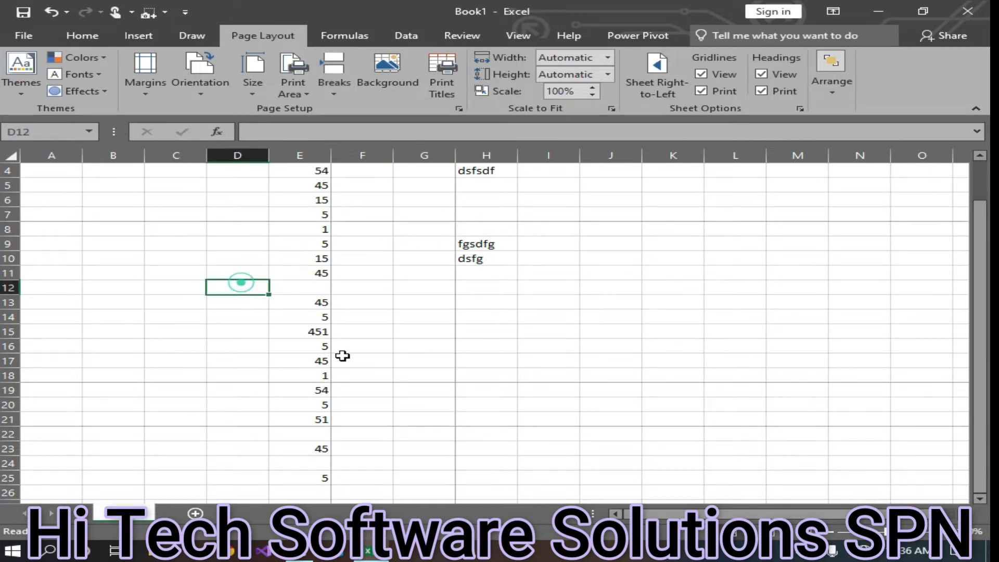
{"action": "left_click", "coordinate": [705, 325]}
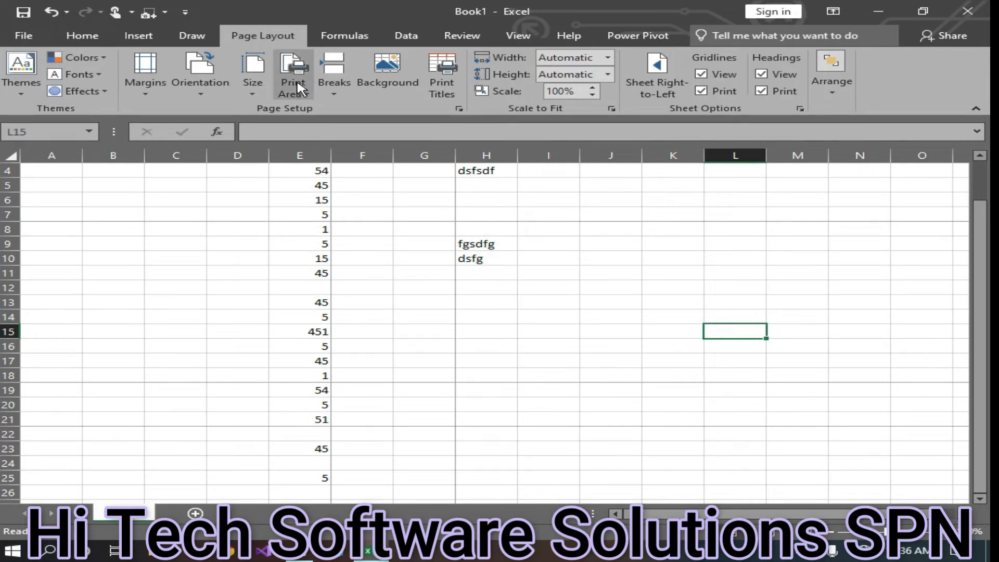
{"action": "left_click", "coordinate": [336, 93]}
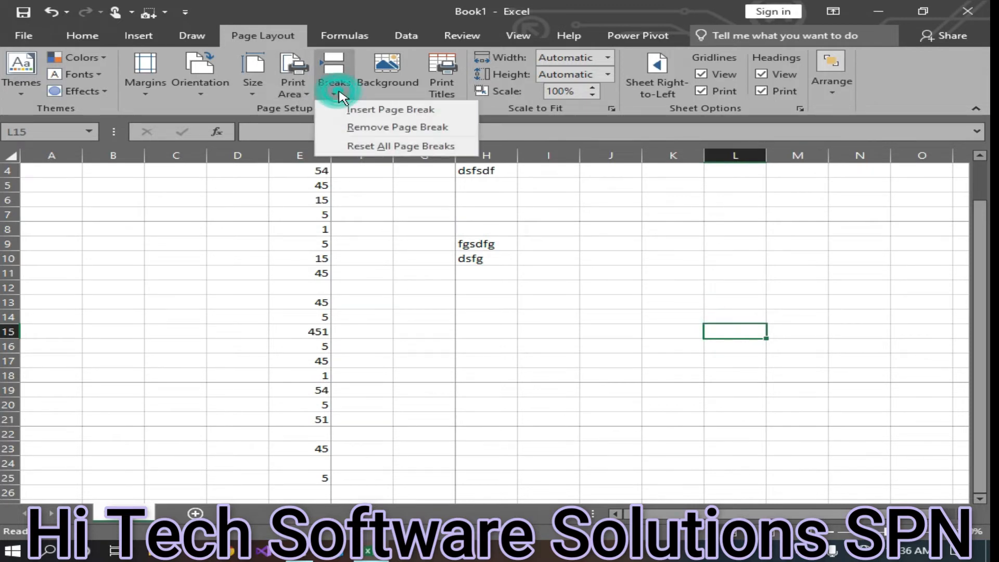
{"action": "left_click", "coordinate": [411, 146]}
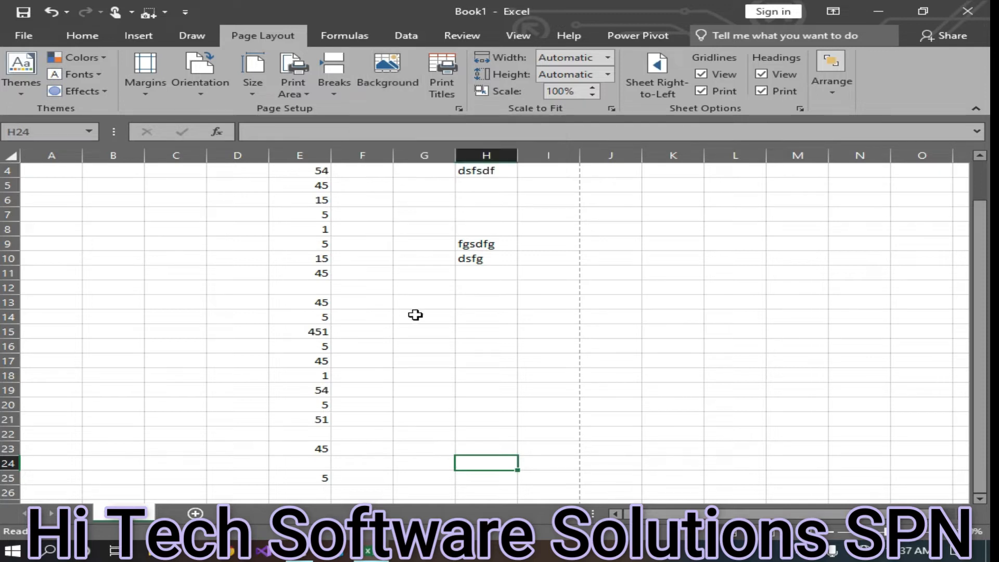
{"action": "scroll", "coordinate": [265, 382], "scroll_direction": "down", "scroll_amount": 6}
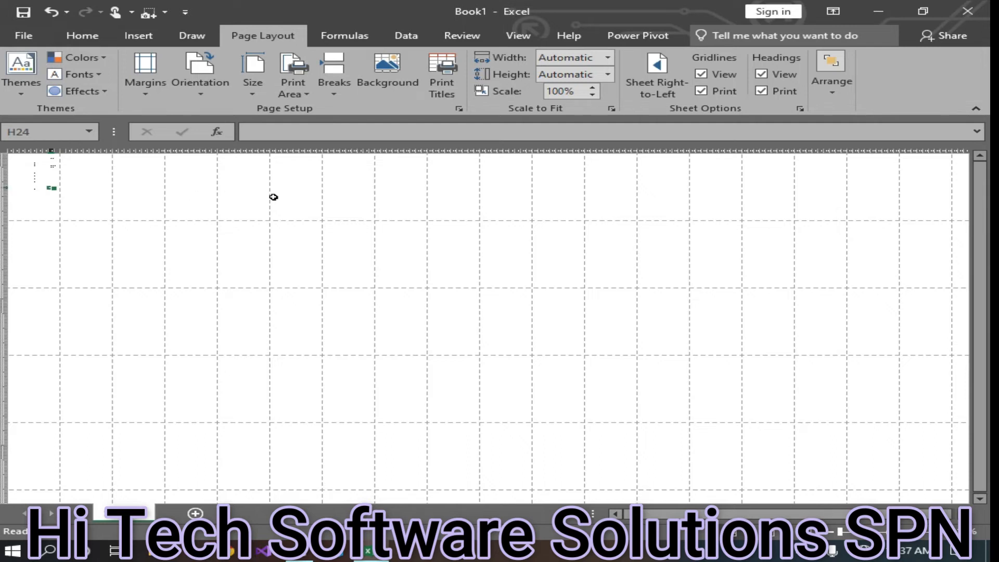
{"action": "scroll", "coordinate": [323, 336], "scroll_direction": "up", "scroll_amount": 6}
{"action": "scroll", "coordinate": [330, 347], "scroll_direction": "down", "scroll_amount": 5}
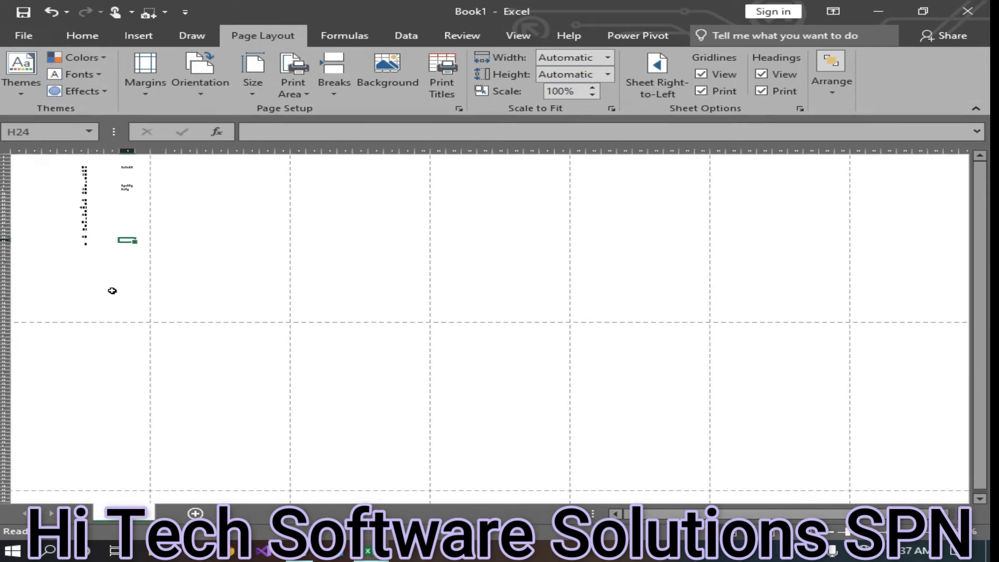
- Set the picture IMG_20220701_164552 from the local Pictures folder as the sheet background, working offline
{"action": "left_click", "coordinate": [95, 284]}
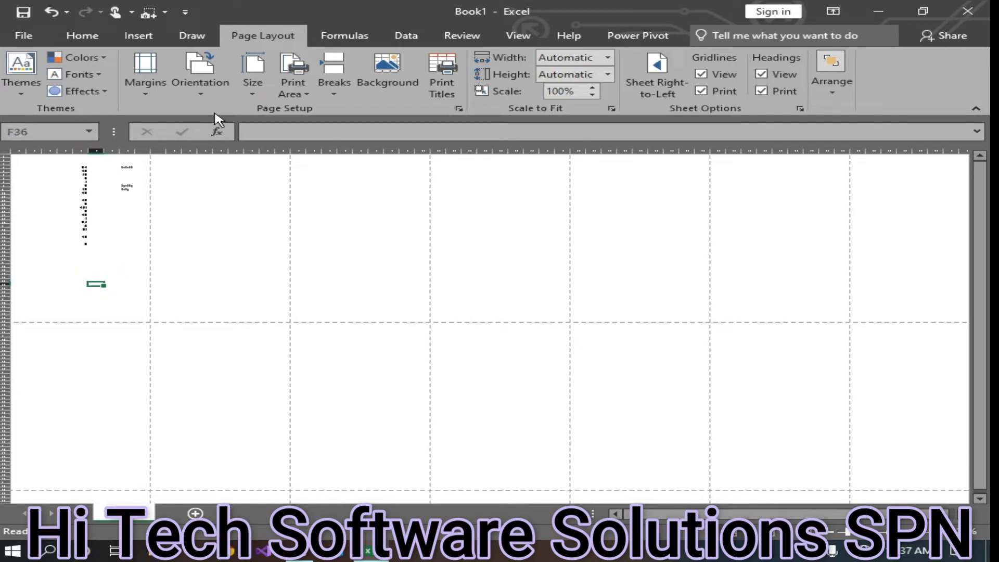
{"action": "left_click", "coordinate": [370, 71]}
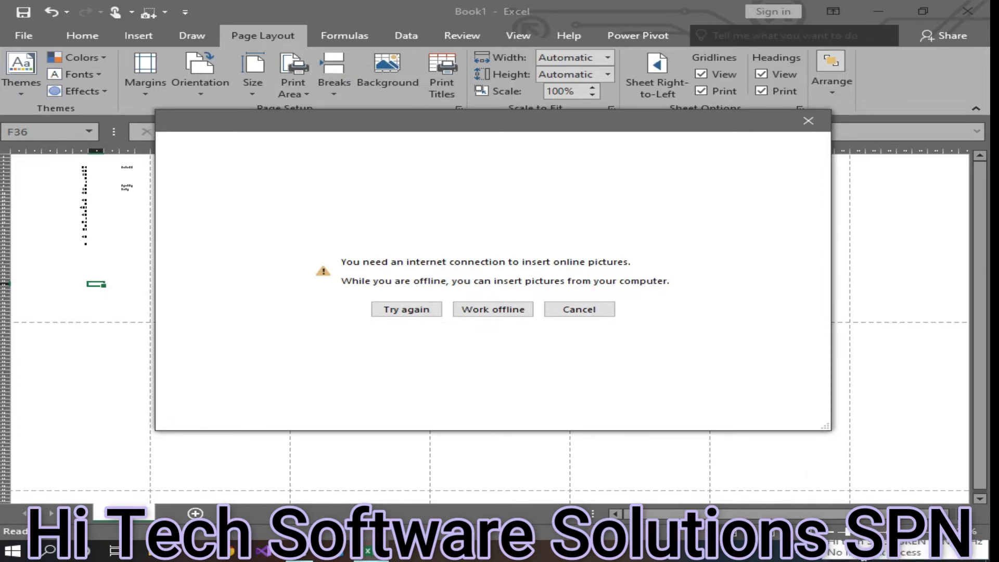
{"action": "left_click", "coordinate": [497, 315]}
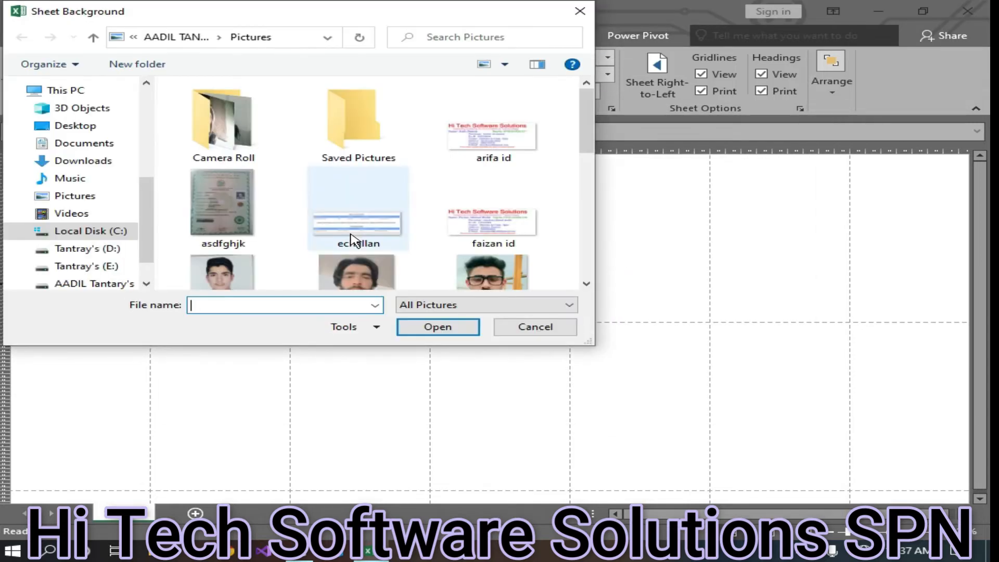
{"action": "scroll", "coordinate": [305, 182], "scroll_direction": "down", "scroll_amount": 3}
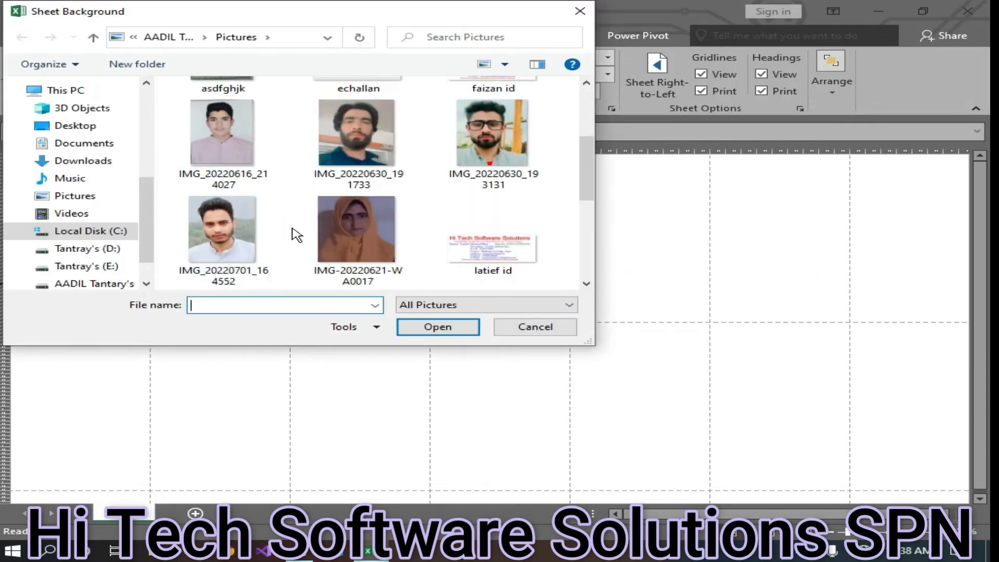
{"action": "left_click", "coordinate": [224, 230]}
{"action": "left_click", "coordinate": [426, 329]}
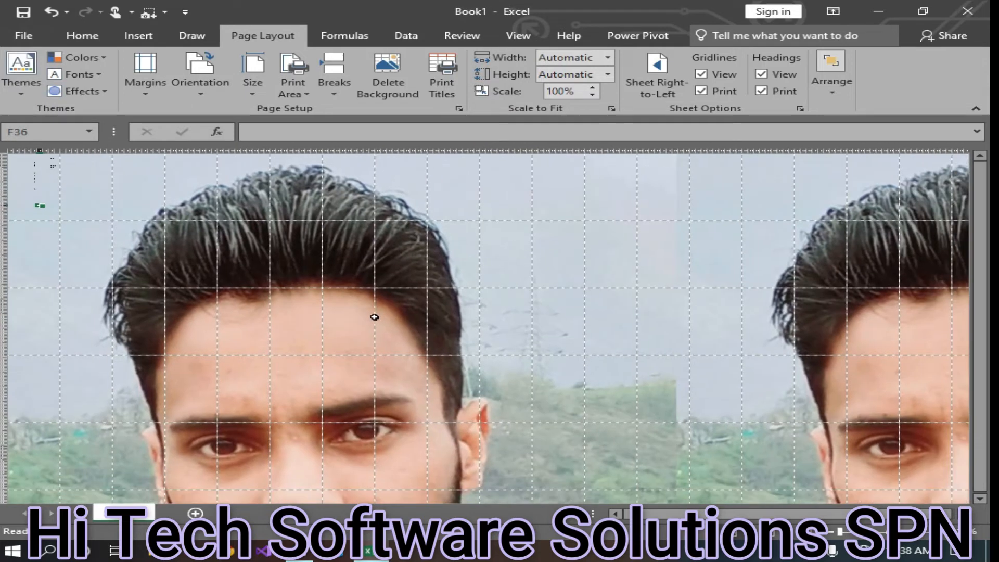
- Examine how the background picture covers the cells at different zoom levels
{"action": "scroll", "coordinate": [479, 340], "scroll_direction": "up", "scroll_amount": 20}
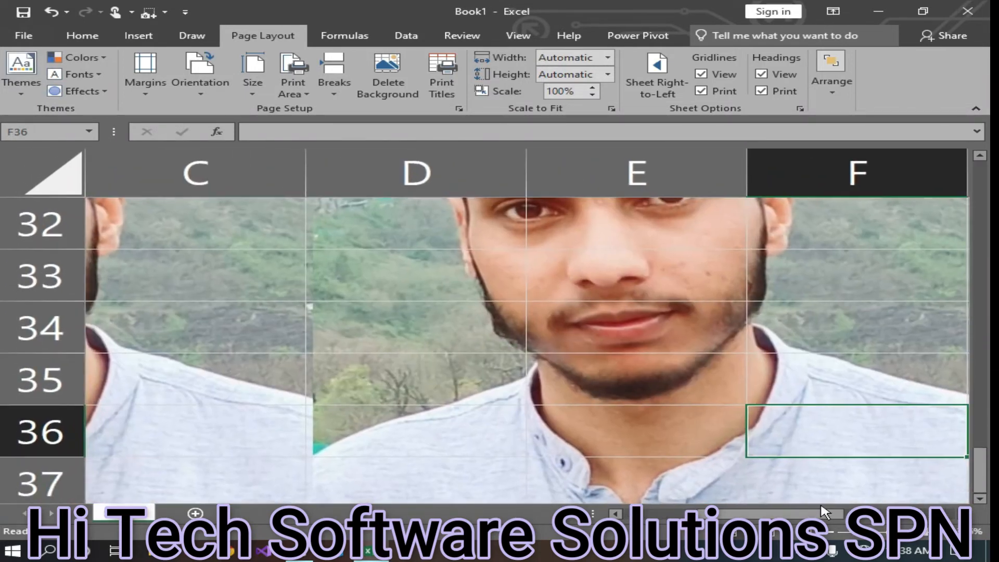
{"action": "left_click_drag", "start_coordinate": [823, 513], "coordinate": [419, 509]}
{"action": "scroll", "coordinate": [389, 397], "scroll_direction": "up", "scroll_amount": 3}
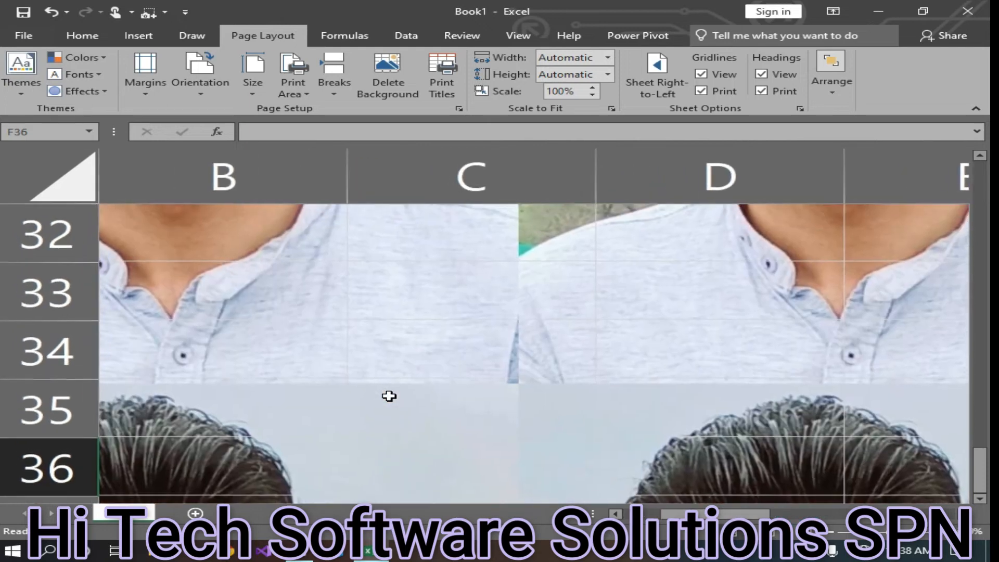
{"action": "scroll", "coordinate": [336, 302], "scroll_direction": "down", "scroll_amount": 4}
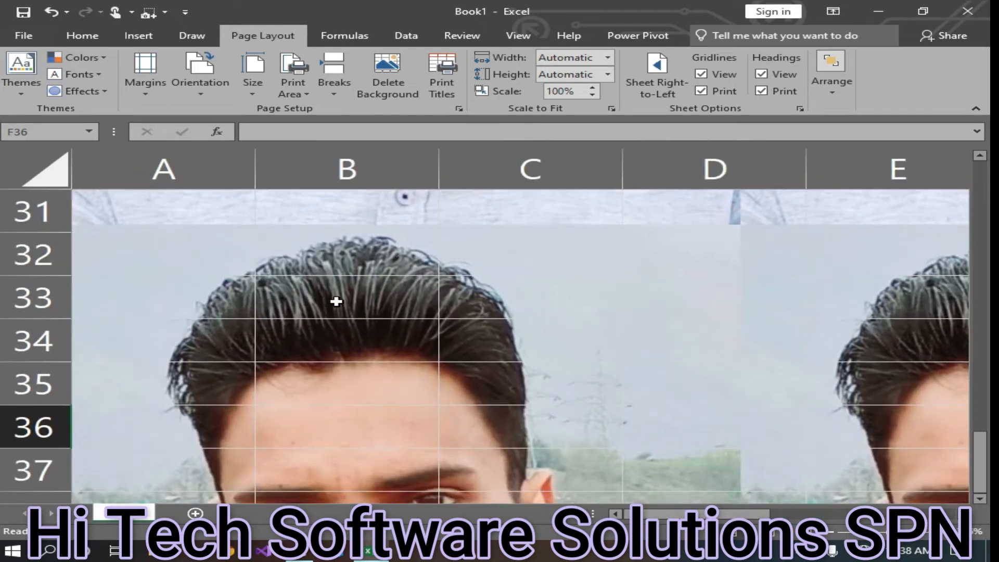
{"action": "scroll", "coordinate": [490, 225], "scroll_direction": "down", "scroll_amount": 1}
{"action": "scroll", "coordinate": [490, 225], "scroll_direction": "down", "scroll_amount": 3}
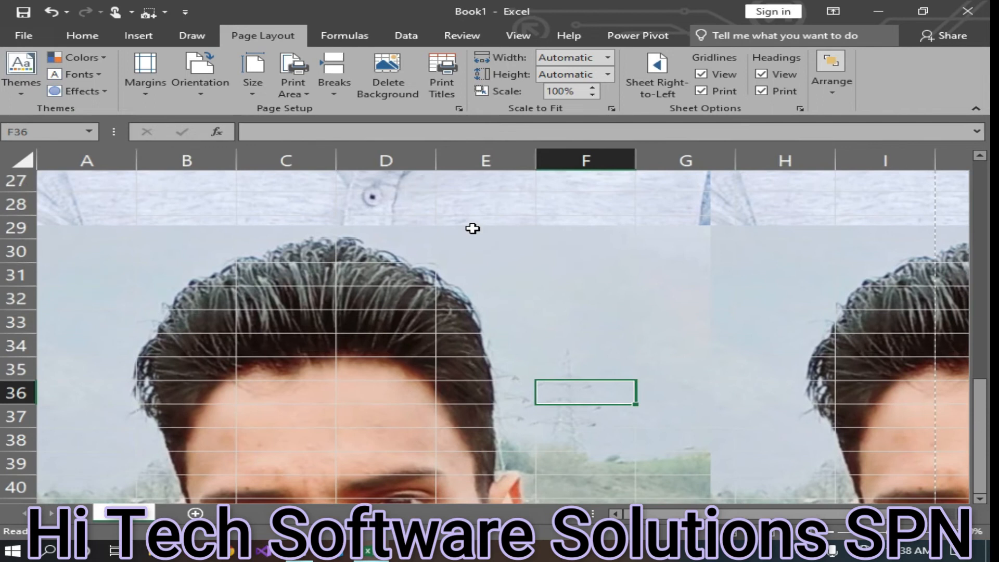
- Check in the print preview whether the background picture prints, and delete the background from the sheet
{"action": "scroll", "coordinate": [356, 308], "scroll_direction": "up", "scroll_amount": 9}
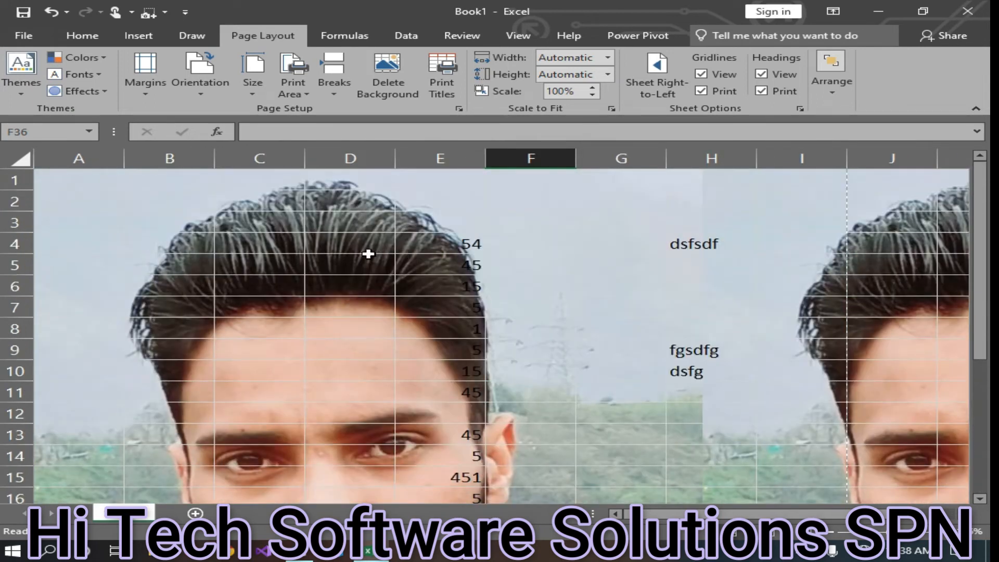
{"action": "key", "text": "ctrl+p"}
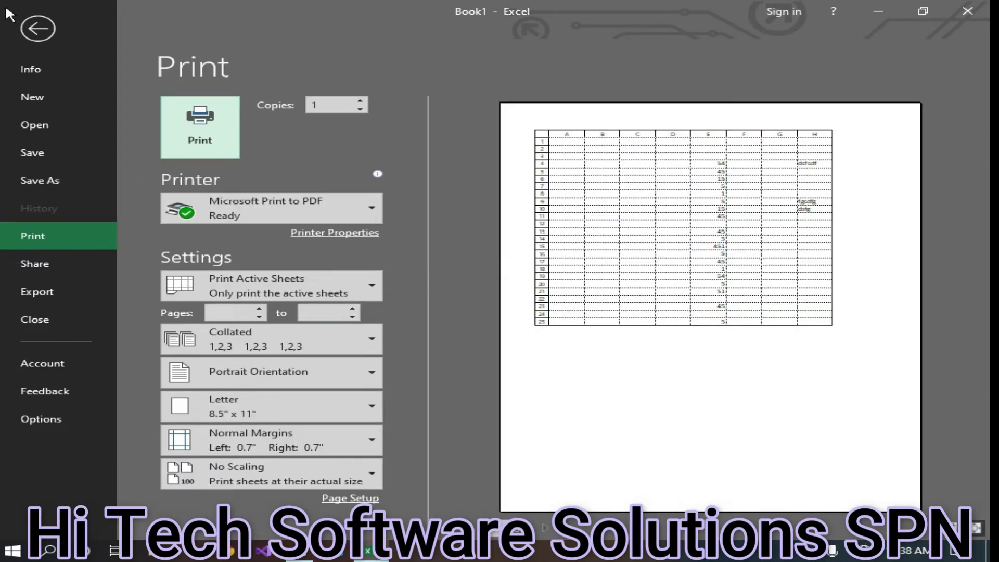
{"action": "left_click", "coordinate": [31, 27]}
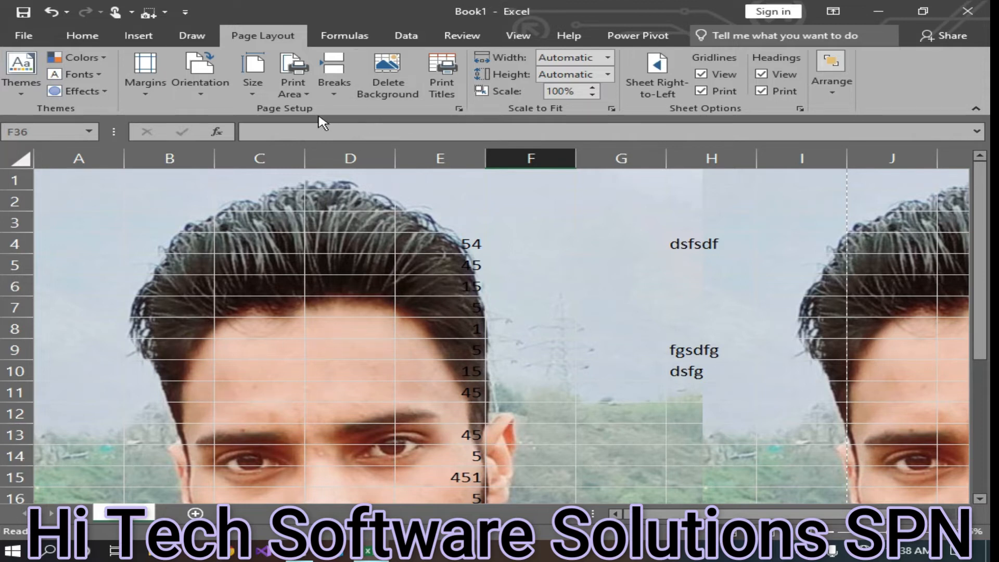
{"action": "left_click", "coordinate": [398, 81]}
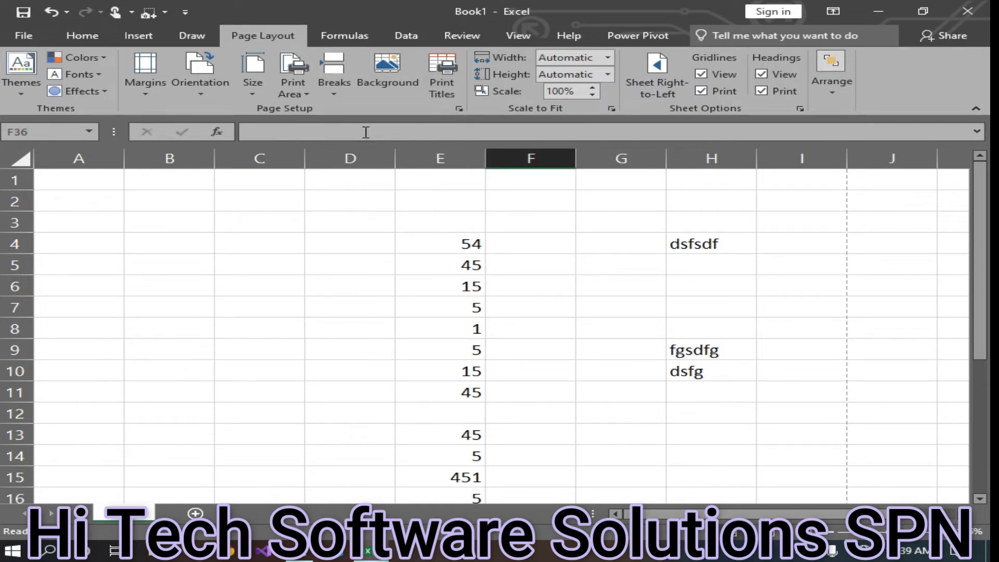
- Set the print area to E4:H21 in the page setup and check it in the print preview
{"action": "left_click", "coordinate": [447, 84]}
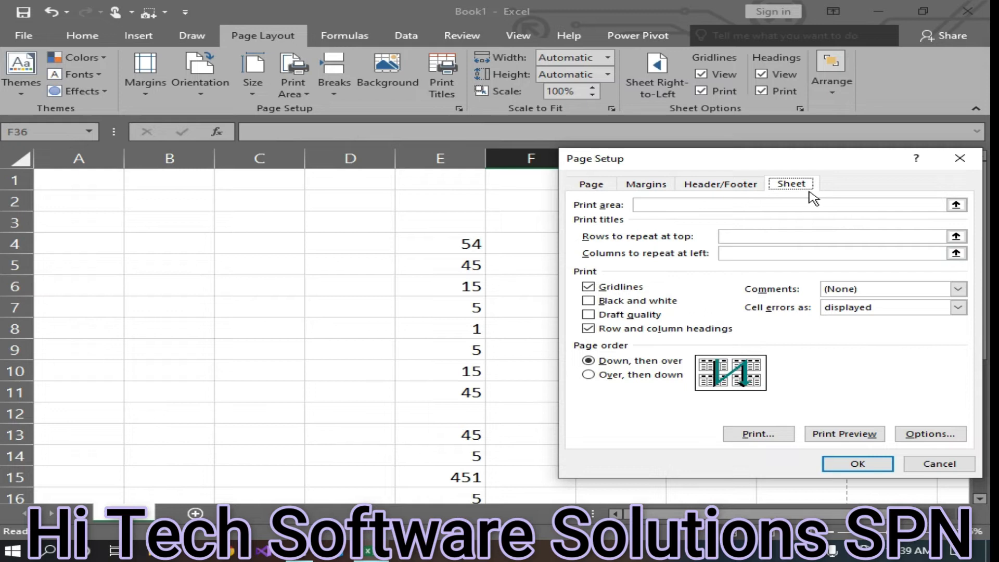
{"action": "left_click", "coordinate": [667, 208]}
{"action": "left_click", "coordinate": [686, 202]}
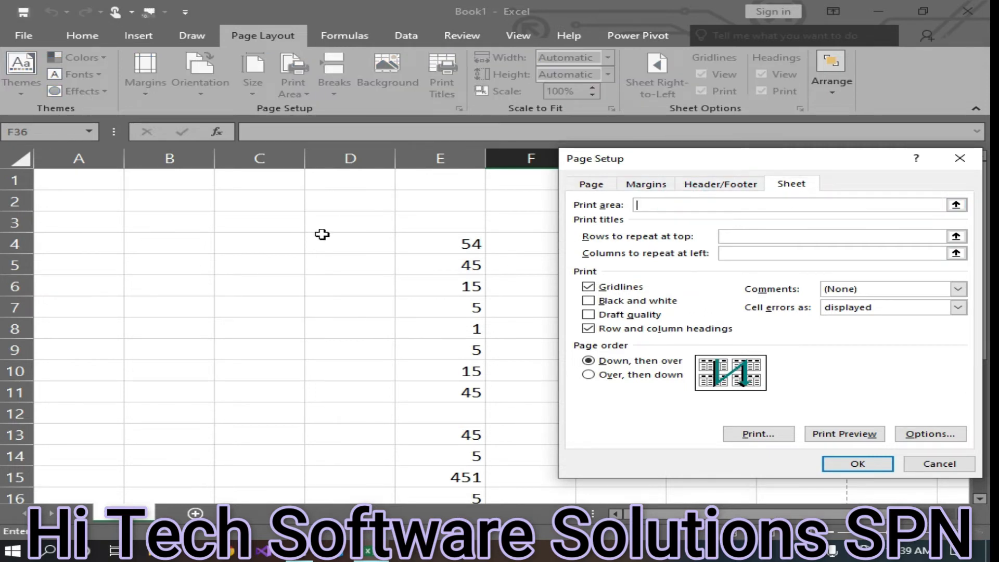
{"action": "left_click_drag", "start_coordinate": [445, 241], "coordinate": [734, 502]}
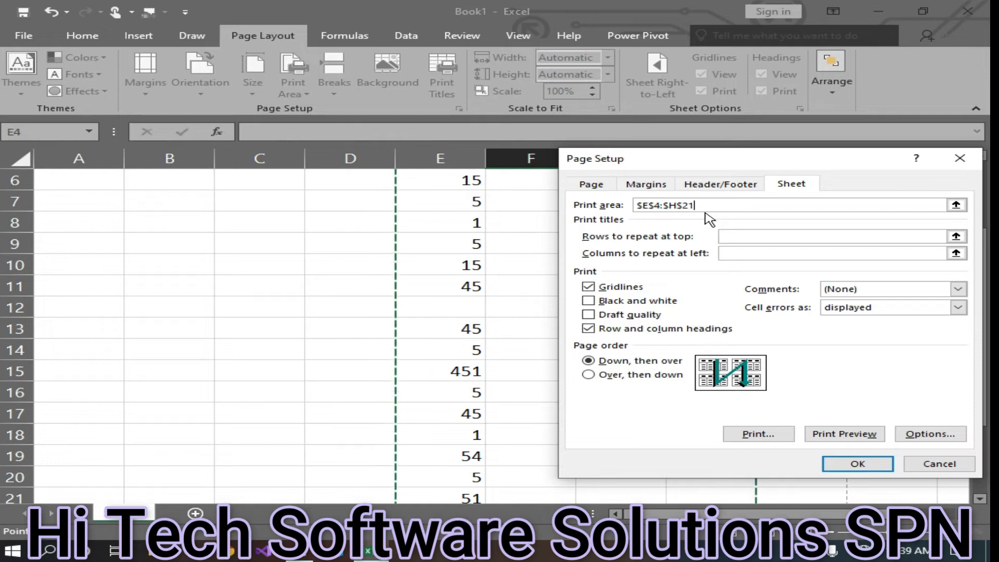
{"action": "left_click", "coordinate": [863, 467]}
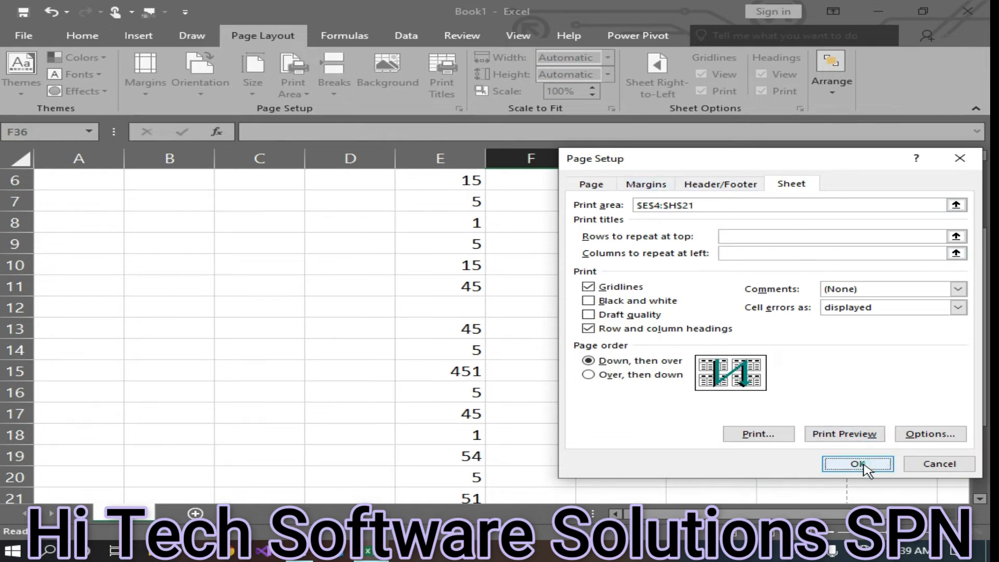
{"action": "key", "text": "ctrl+p"}
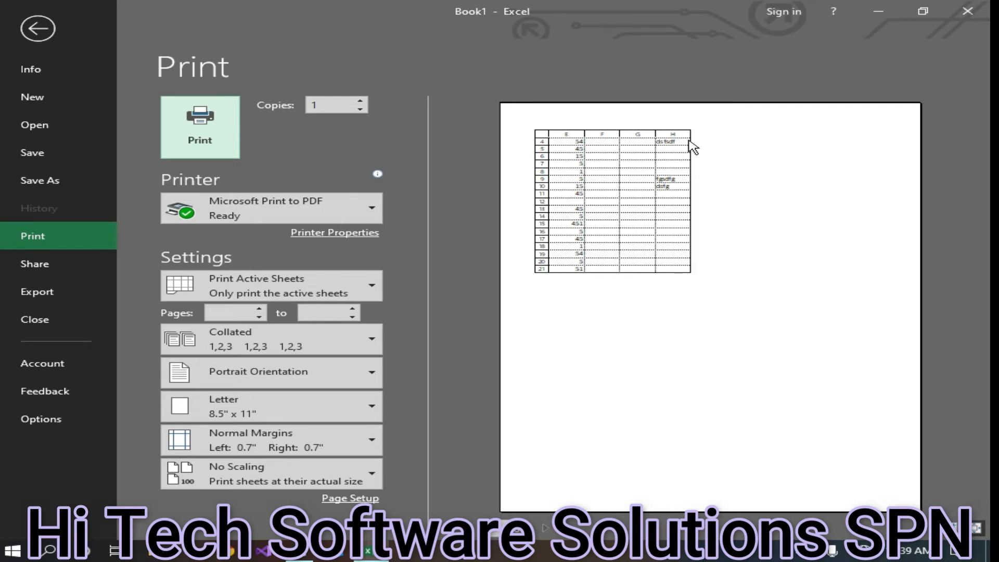
{"action": "left_click", "coordinate": [37, 28]}
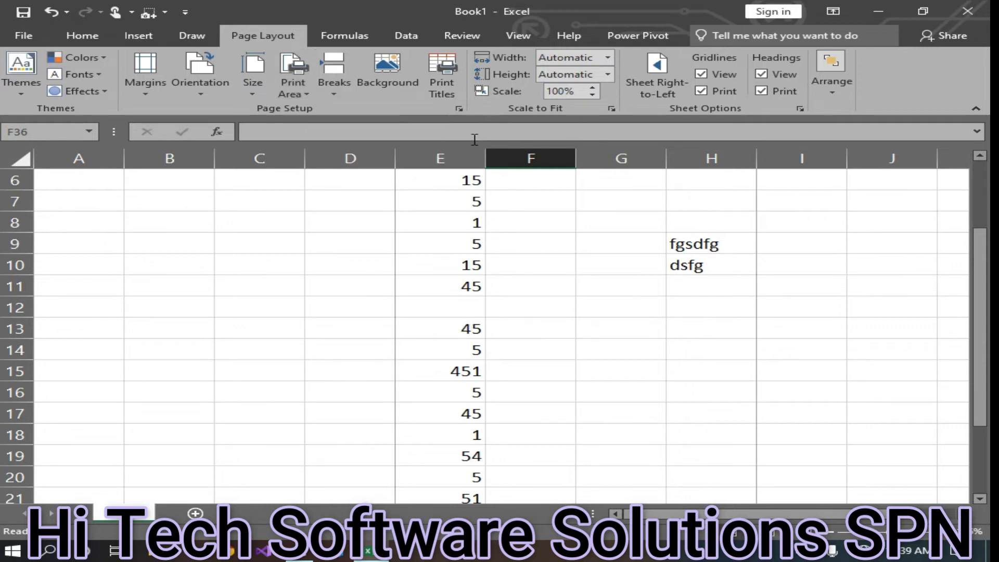
- Set row 10 to repeat at the top and column E to repeat at the left of printed pages
{"action": "left_click", "coordinate": [442, 78]}
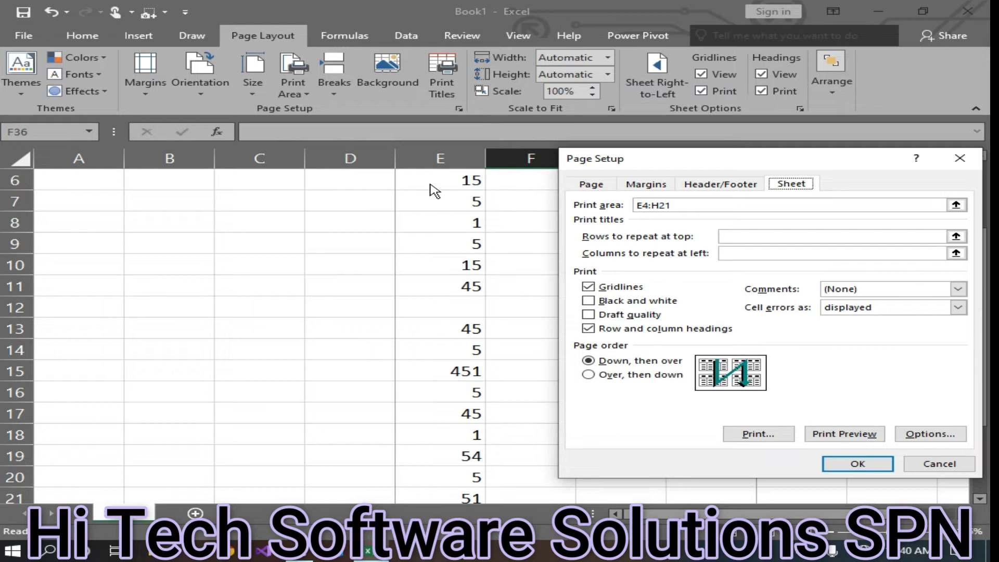
{"action": "left_click", "coordinate": [754, 235]}
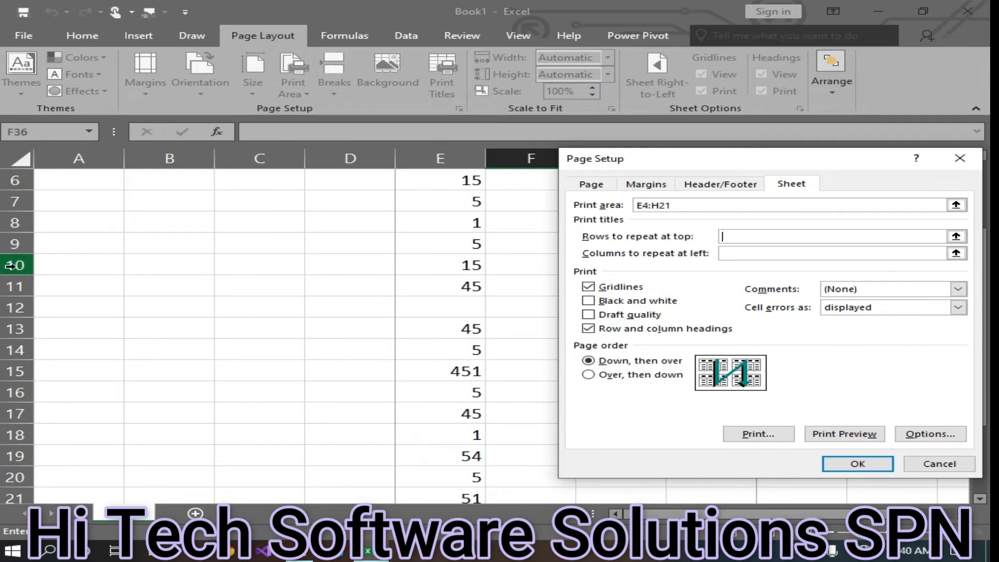
{"action": "left_click", "coordinate": [438, 265]}
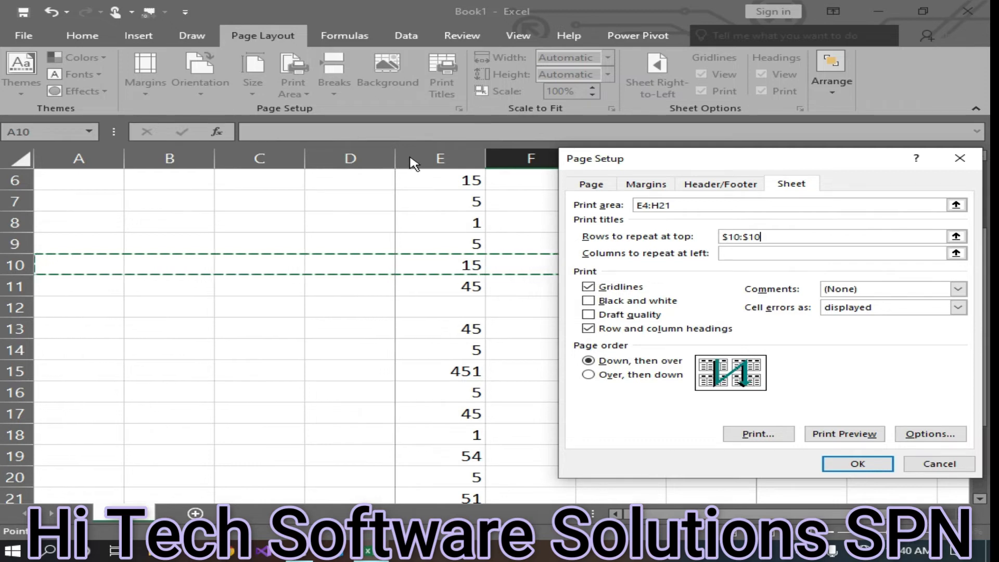
{"action": "left_click", "coordinate": [453, 157]}
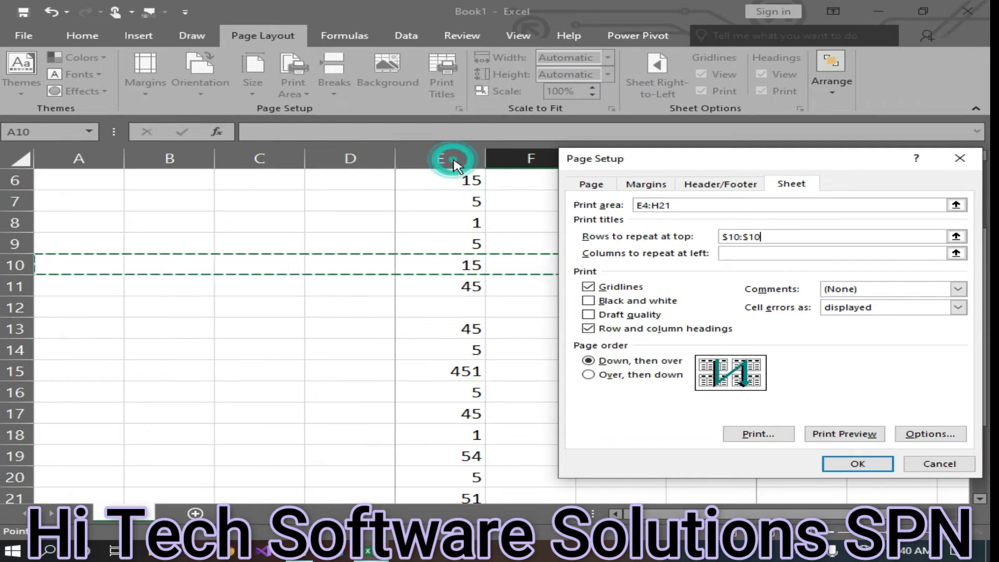
{"action": "left_click", "coordinate": [805, 254]}
{"action": "left_click", "coordinate": [432, 151]}
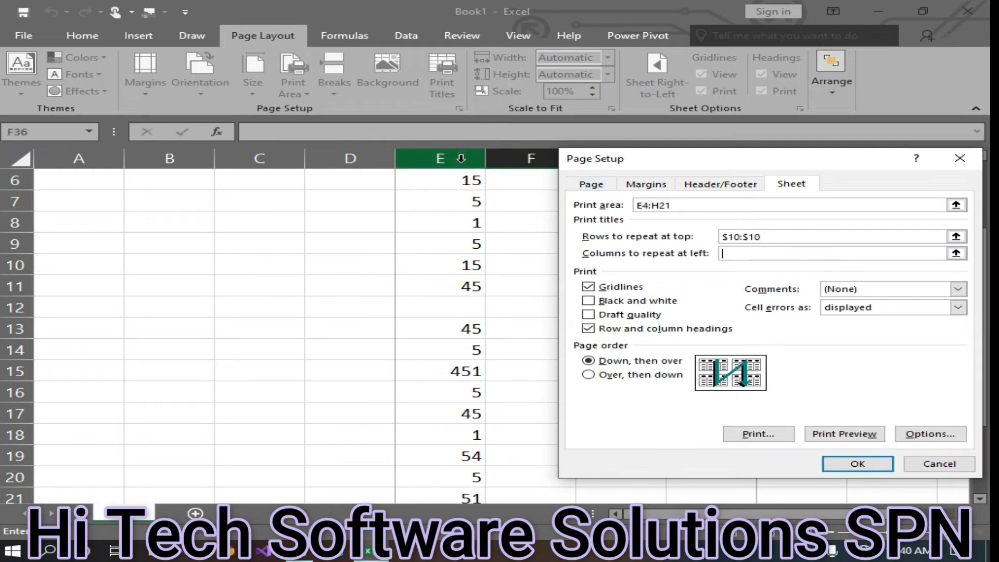
{"action": "left_click", "coordinate": [766, 255]}
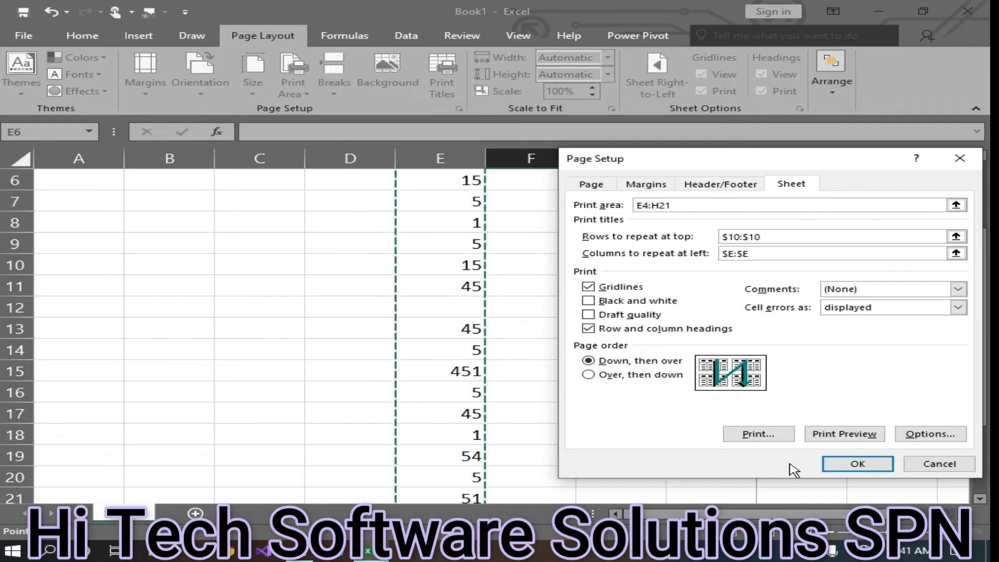
{"action": "left_click", "coordinate": [884, 465]}
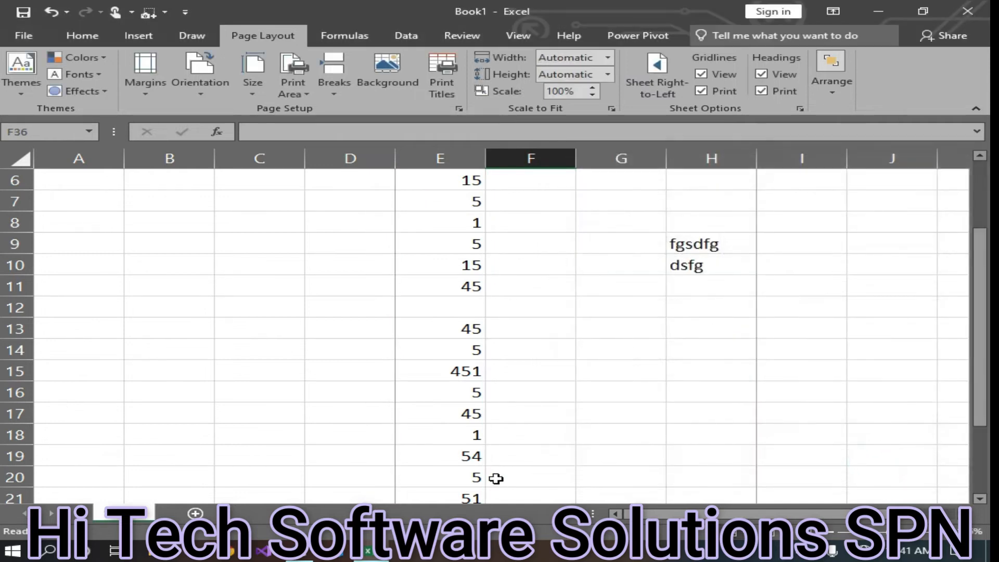
- Clear the sheet's print area
{"action": "scroll", "coordinate": [457, 232], "scroll_direction": "down", "scroll_amount": 9}
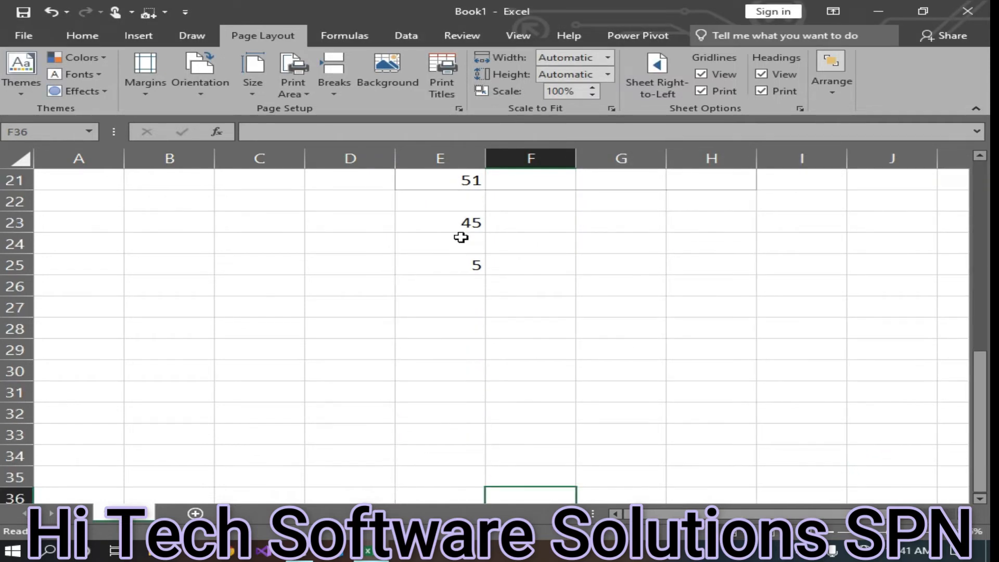
{"action": "scroll", "coordinate": [374, 271], "scroll_direction": "up", "scroll_amount": 11}
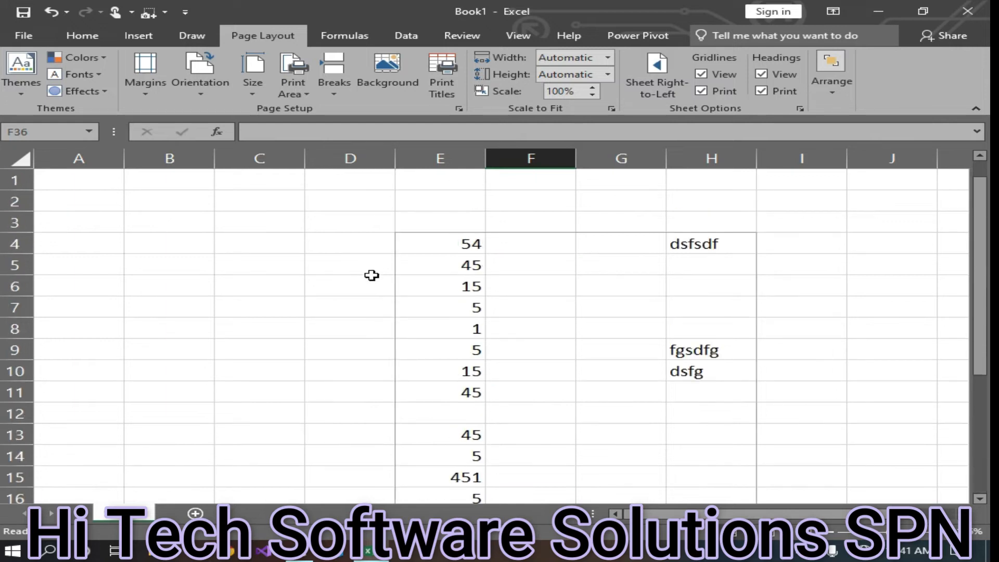
{"action": "scroll", "coordinate": [340, 268], "scroll_direction": "down", "scroll_amount": 6}
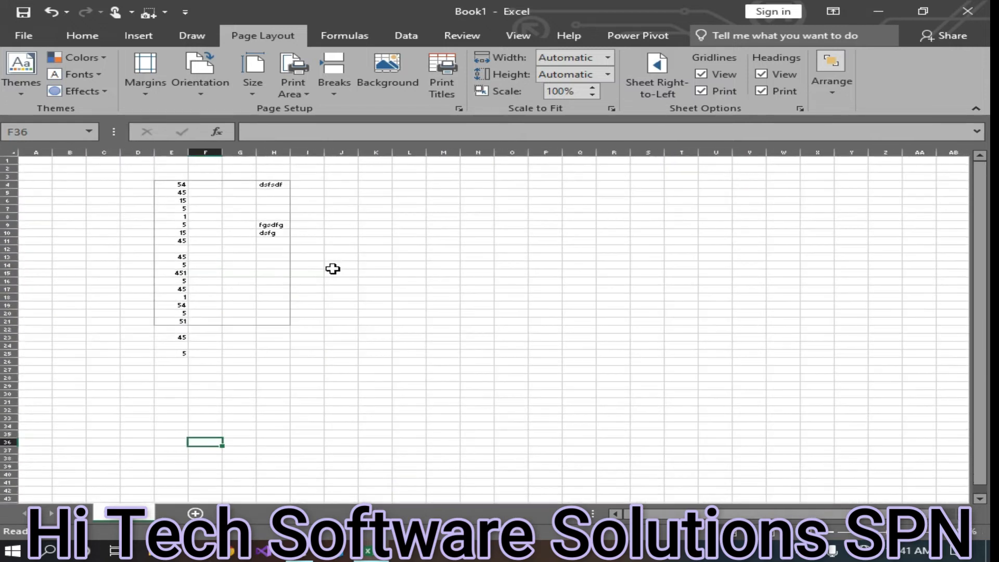
{"action": "scroll", "coordinate": [160, 333], "scroll_direction": "up", "scroll_amount": 6}
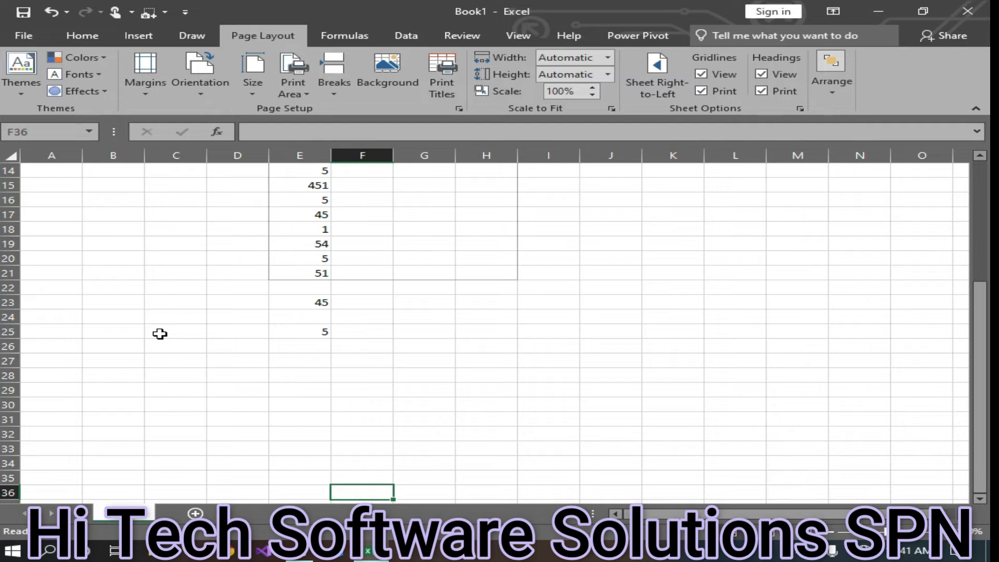
{"action": "scroll", "coordinate": [160, 334], "scroll_direction": "up", "scroll_amount": 3}
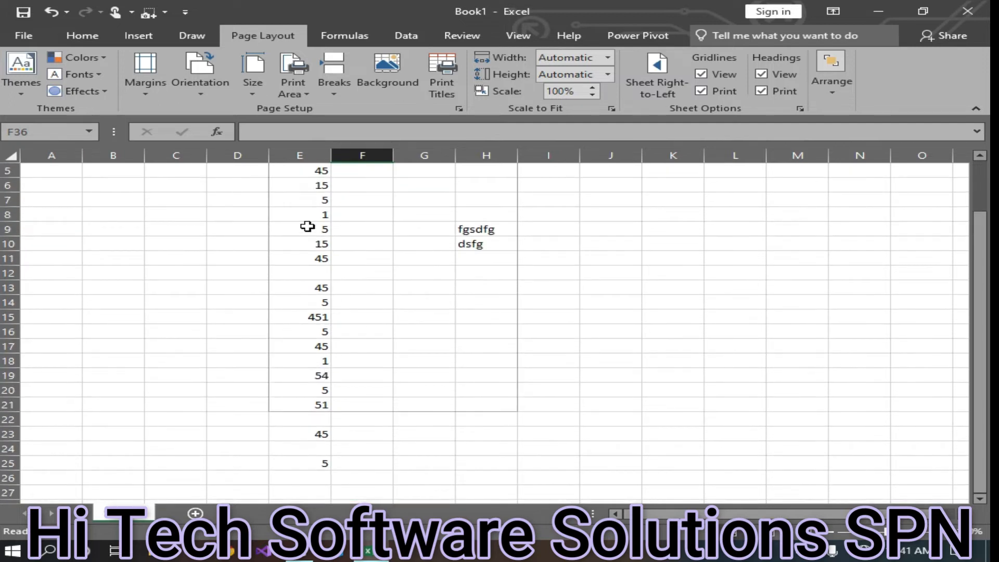
{"action": "left_click", "coordinate": [274, 213]}
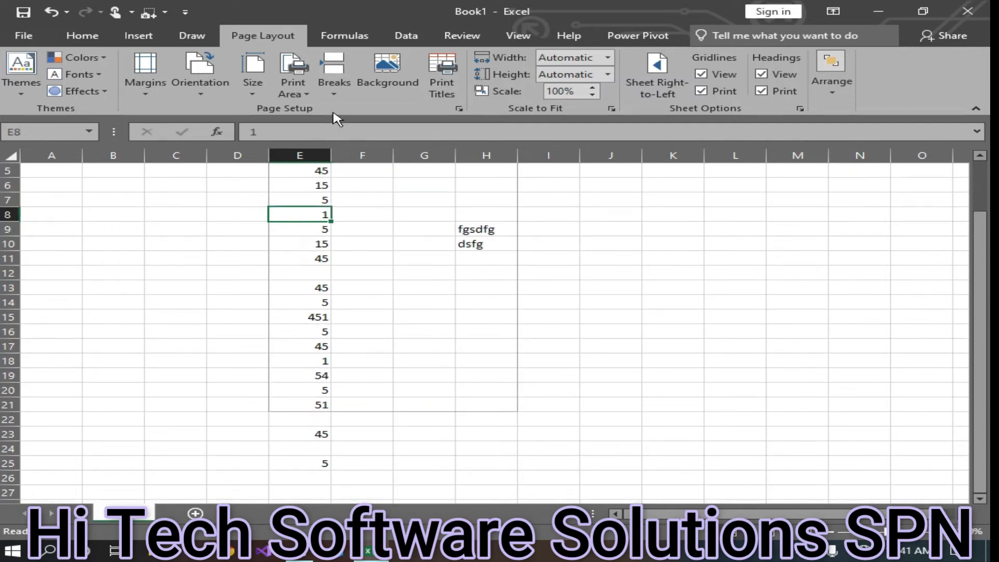
{"action": "left_click", "coordinate": [293, 92]}
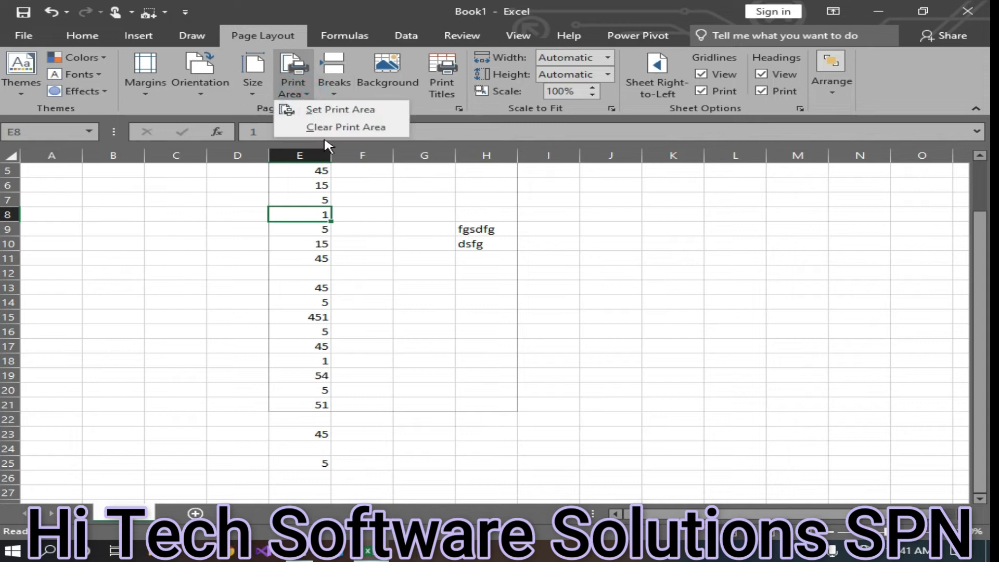
{"action": "left_click", "coordinate": [335, 126]}
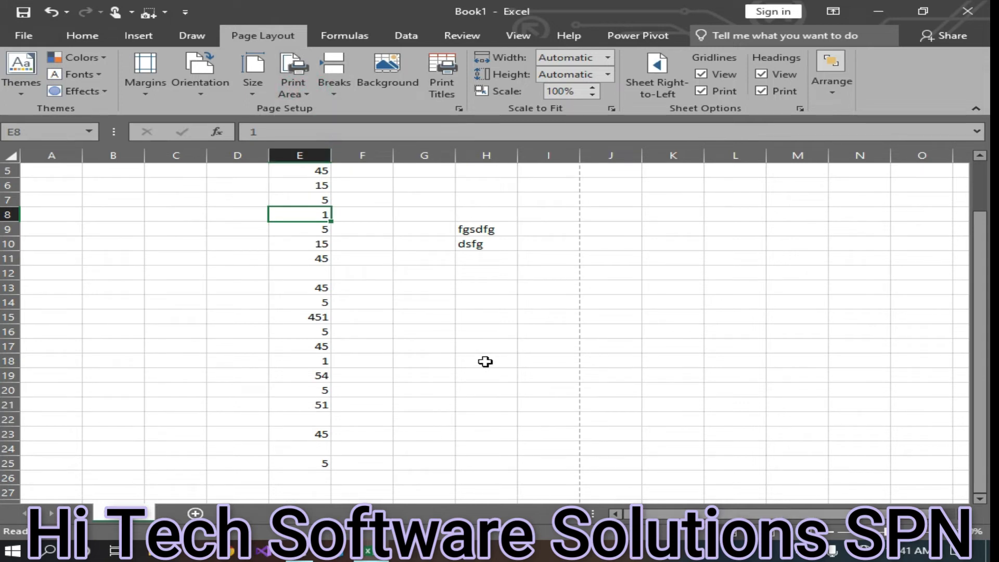
- Enter the text gfhgf in cell E51, on the page below the horizontal page division
{"action": "scroll", "coordinate": [459, 317], "scroll_direction": "up", "scroll_amount": 2}
{"action": "scroll", "coordinate": [459, 317], "scroll_direction": "down", "scroll_amount": 3}
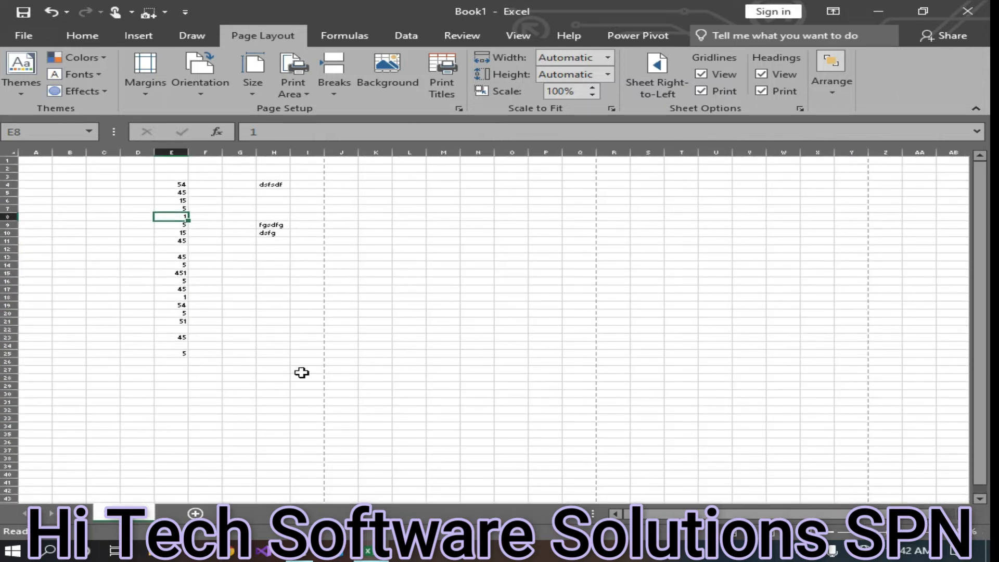
{"action": "scroll", "coordinate": [194, 463], "scroll_direction": "down", "scroll_amount": 1}
{"action": "scroll", "coordinate": [188, 375], "scroll_direction": "down", "scroll_amount": 3}
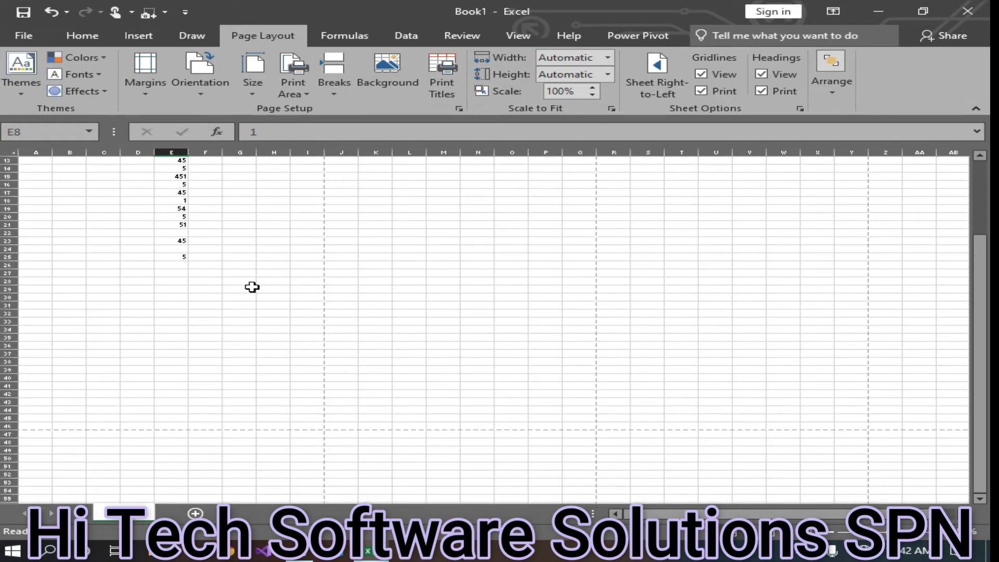
{"action": "scroll", "coordinate": [280, 456], "scroll_direction": "down", "scroll_amount": 1}
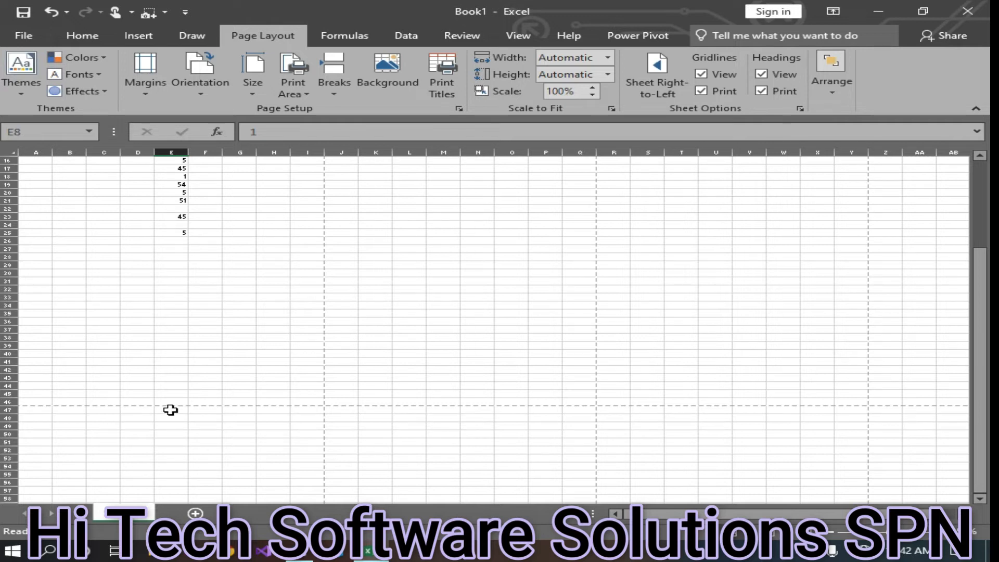
{"action": "left_click", "coordinate": [175, 443]}
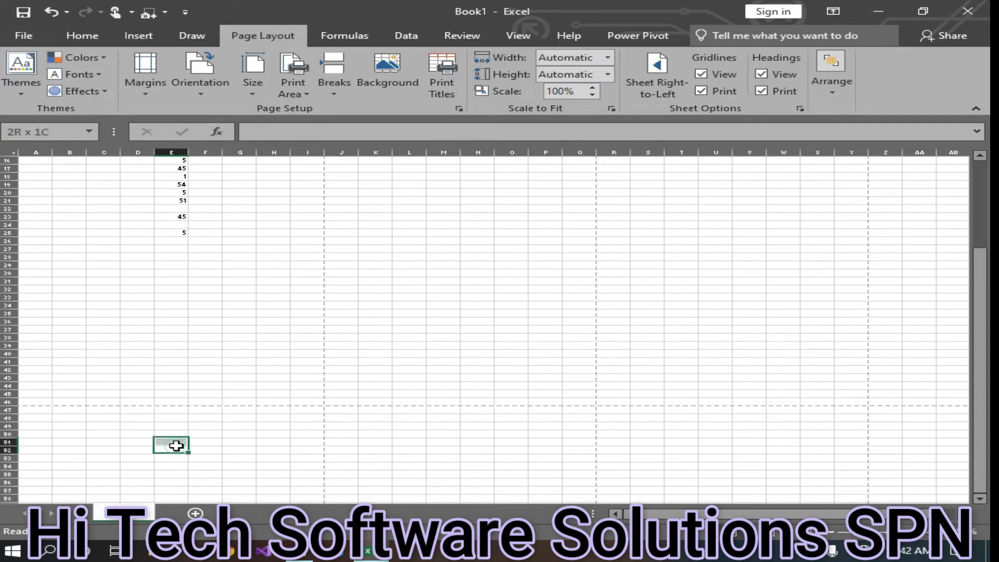
{"action": "double_click", "coordinate": [177, 442]}
{"action": "type", "text": "gfhgf"}
{"action": "left_click", "coordinate": [237, 465]}
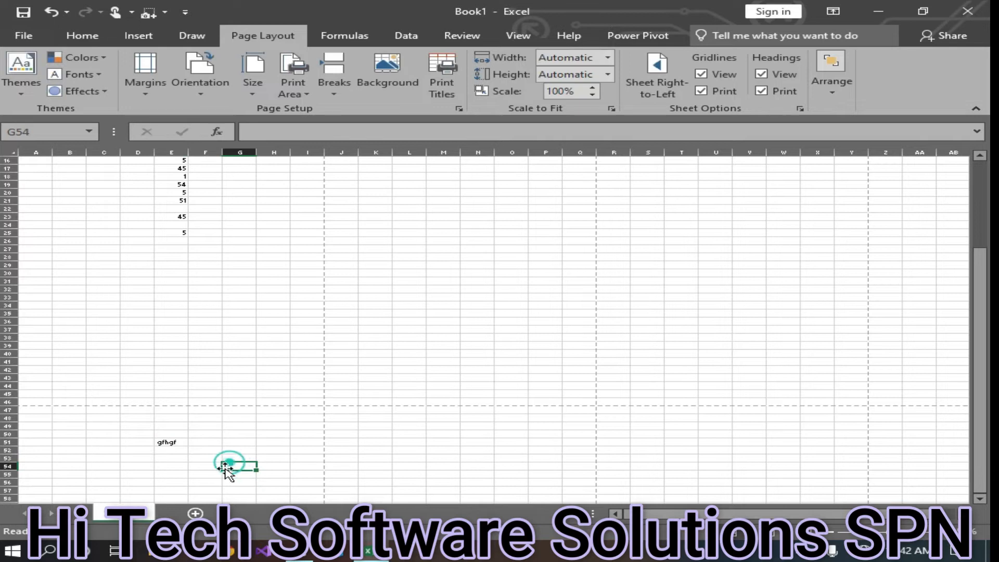
- Review the print title rows and columns in the page setup and accept the settings
{"action": "scroll", "coordinate": [144, 434], "scroll_direction": "up", "scroll_amount": 5}
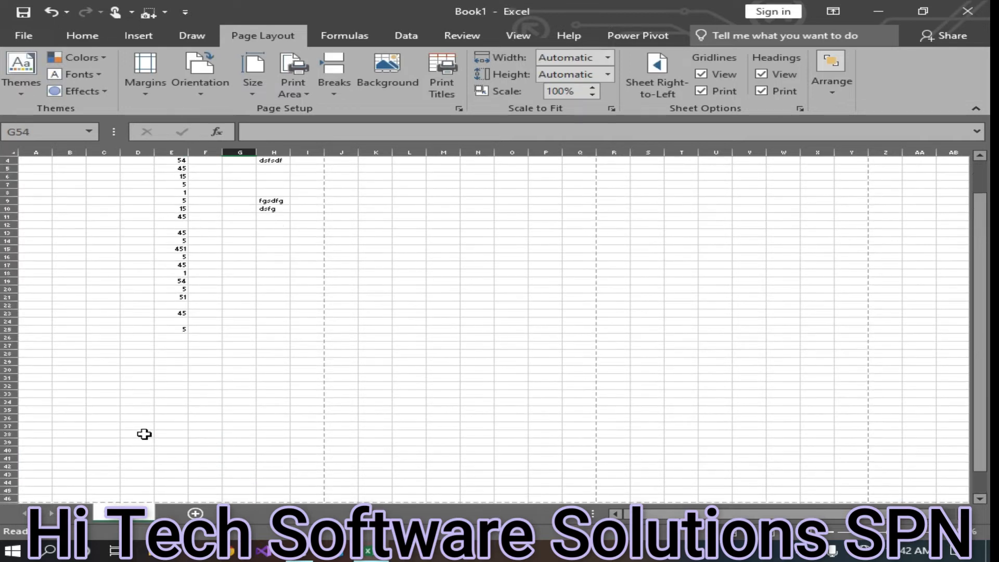
{"action": "scroll", "coordinate": [186, 406], "scroll_direction": "down", "scroll_amount": 3}
{"action": "scroll", "coordinate": [189, 450], "scroll_direction": "down", "scroll_amount": 3}
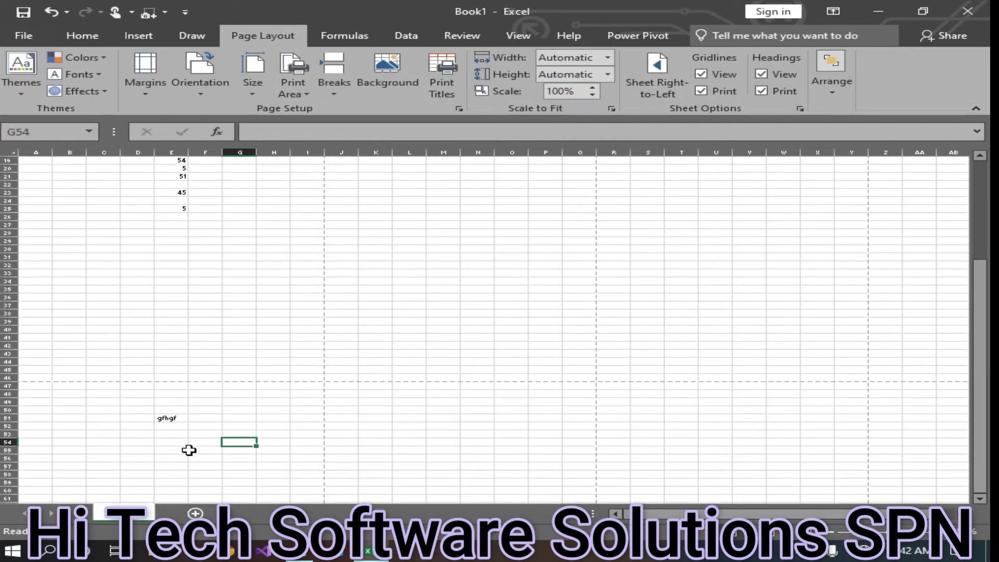
{"action": "left_click", "coordinate": [139, 257]}
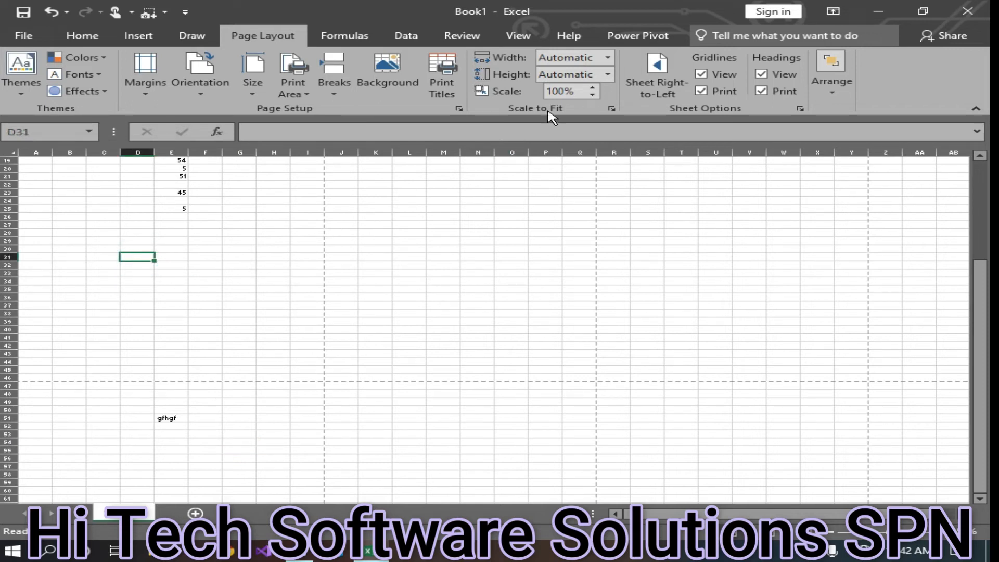
{"action": "left_click", "coordinate": [452, 93]}
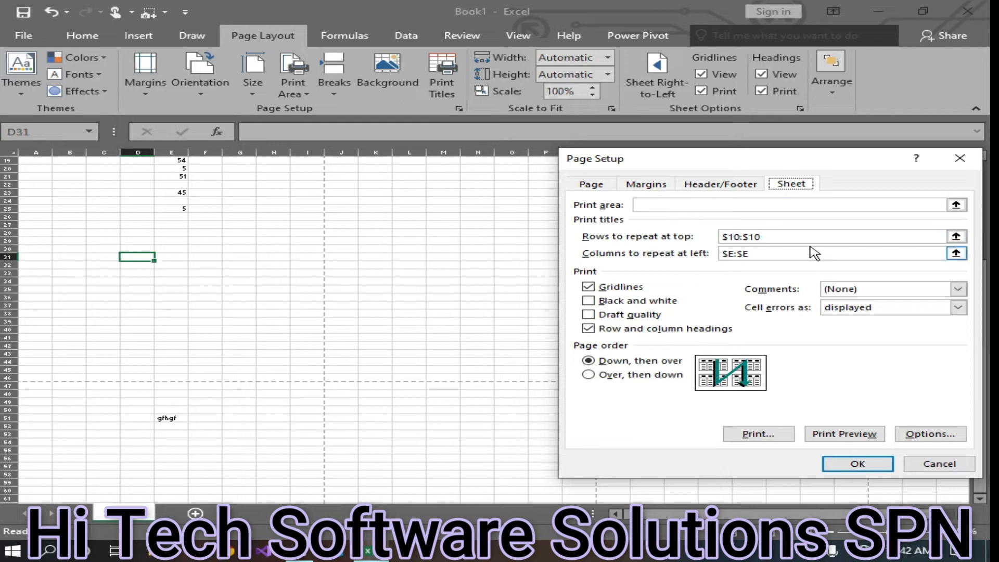
{"action": "left_click", "coordinate": [858, 464]}
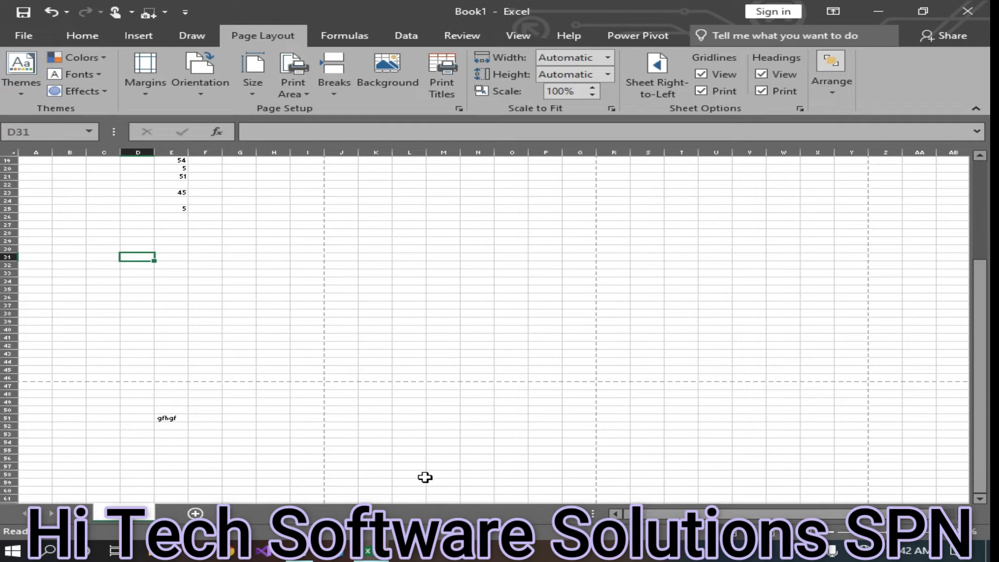
- Preview the printout and check the repeated title row on the second page
{"action": "key", "text": "ctrl+p"}
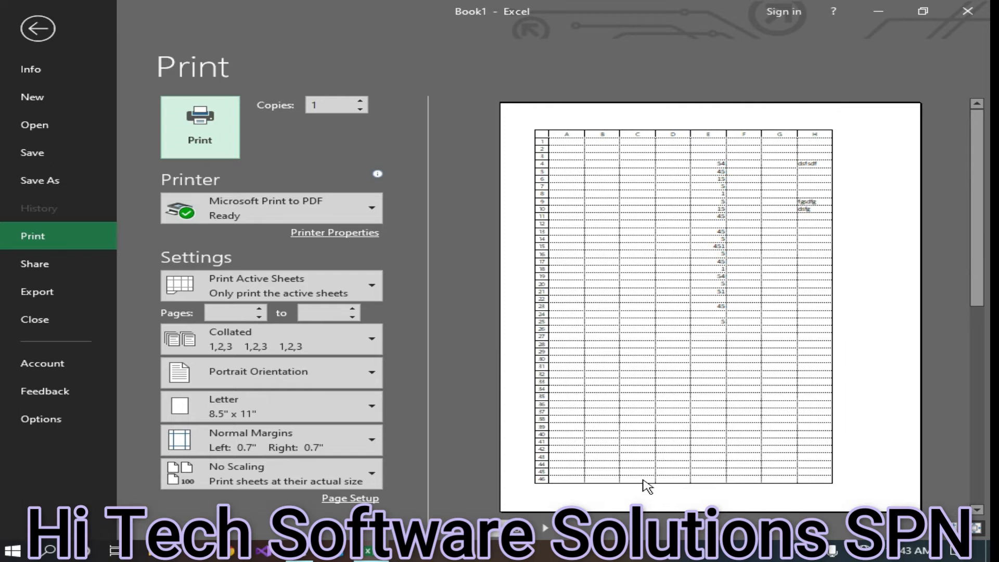
{"action": "scroll", "coordinate": [676, 415], "scroll_direction": "down", "scroll_amount": 1}
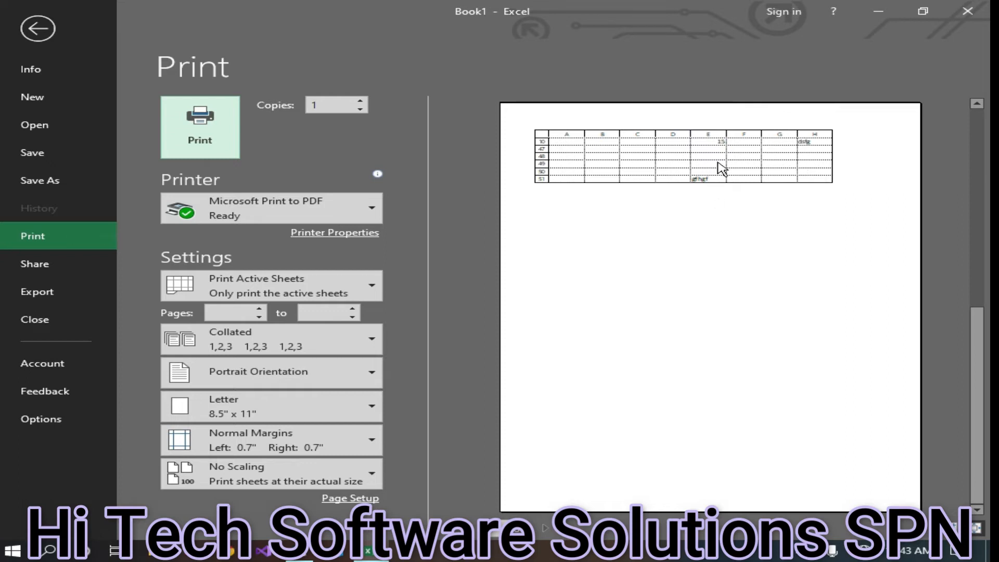
{"action": "key", "text": "Escape"}
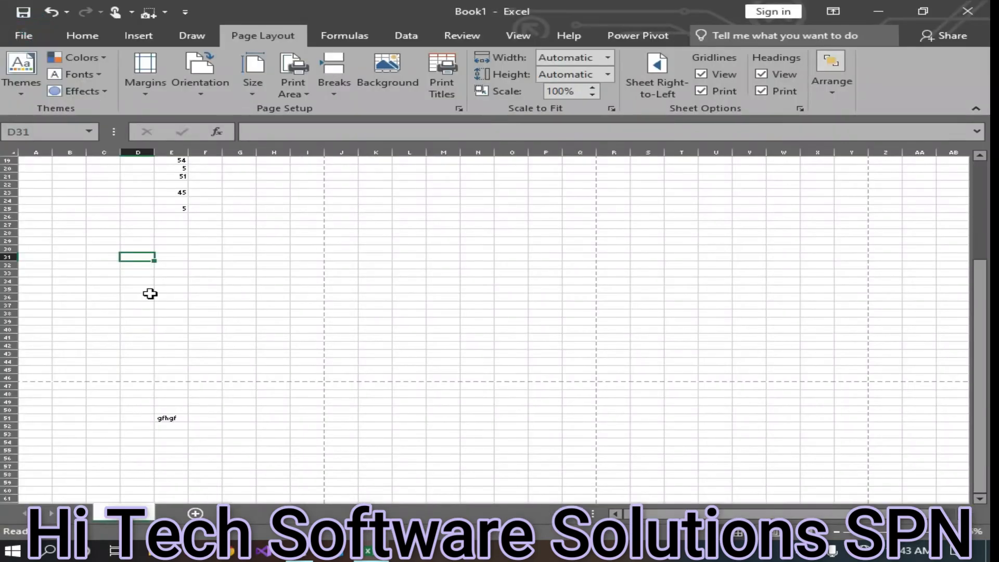
{"action": "scroll", "coordinate": [234, 251], "scroll_direction": "up", "scroll_amount": 5, "text": "ctrl"}
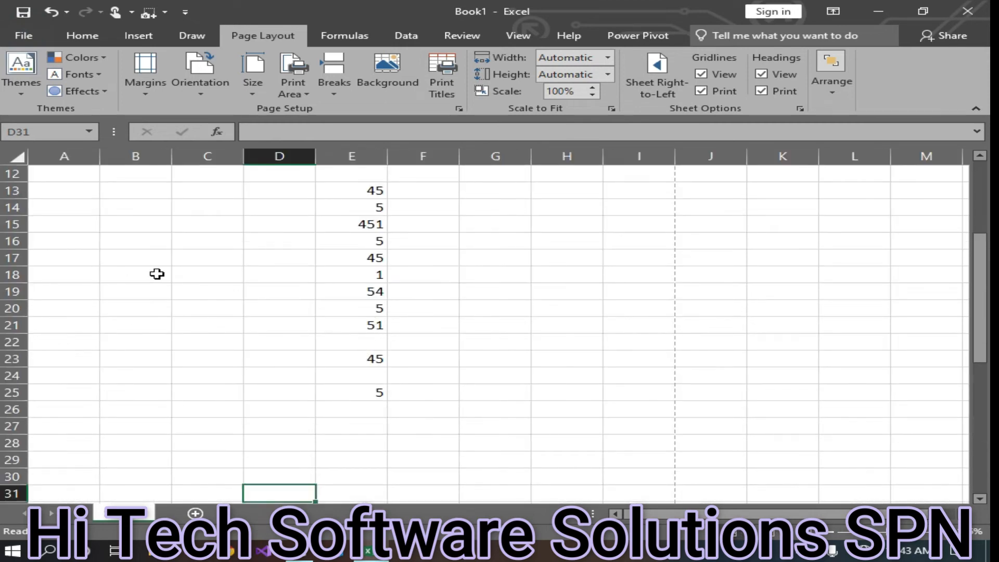
{"action": "scroll", "coordinate": [154, 274], "scroll_direction": "up", "scroll_amount": 4}
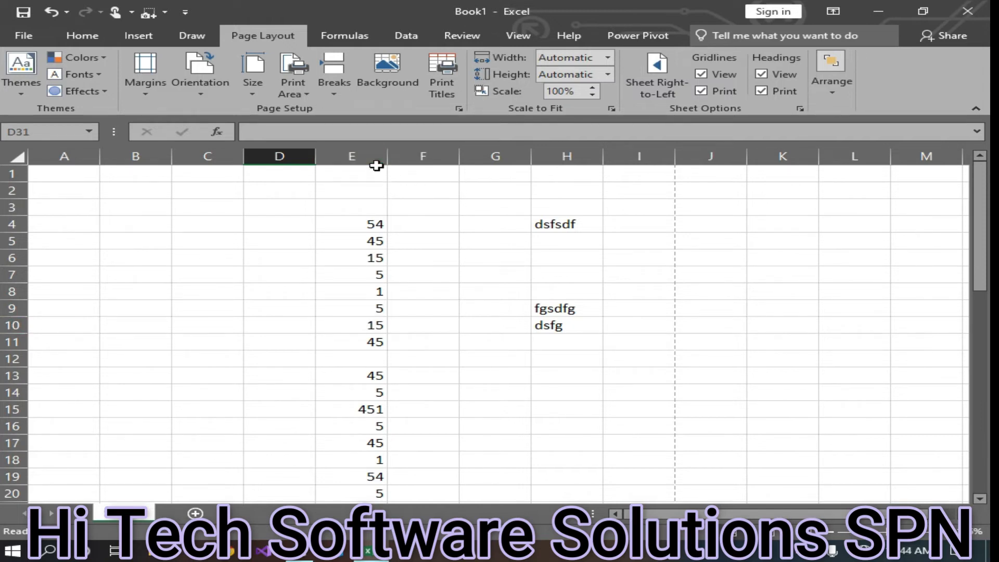
- Compare row 10 of the sheet with the title row repeated across the print preview pages
{"action": "left_click", "coordinate": [350, 328]}
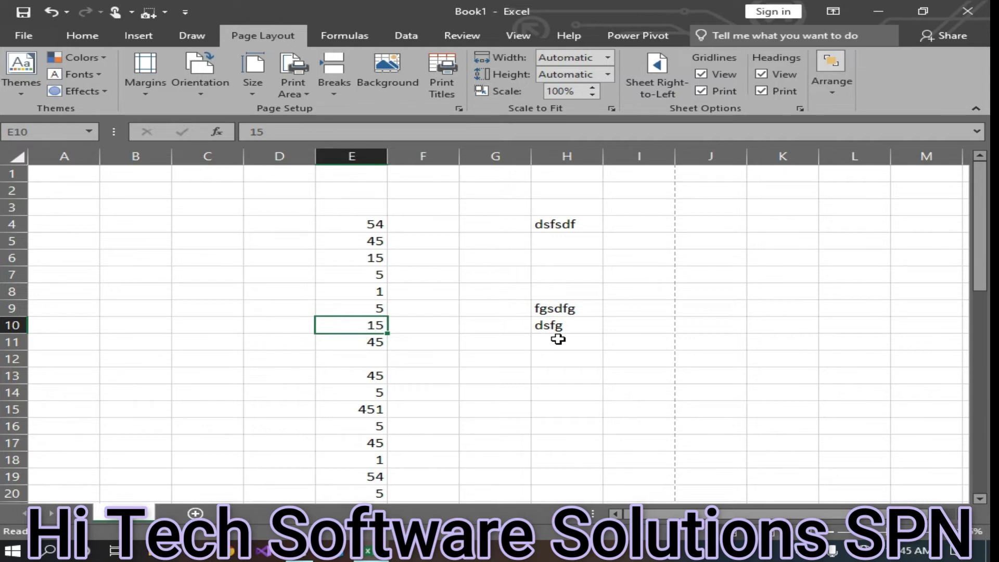
{"action": "key", "text": "ctrl+p"}
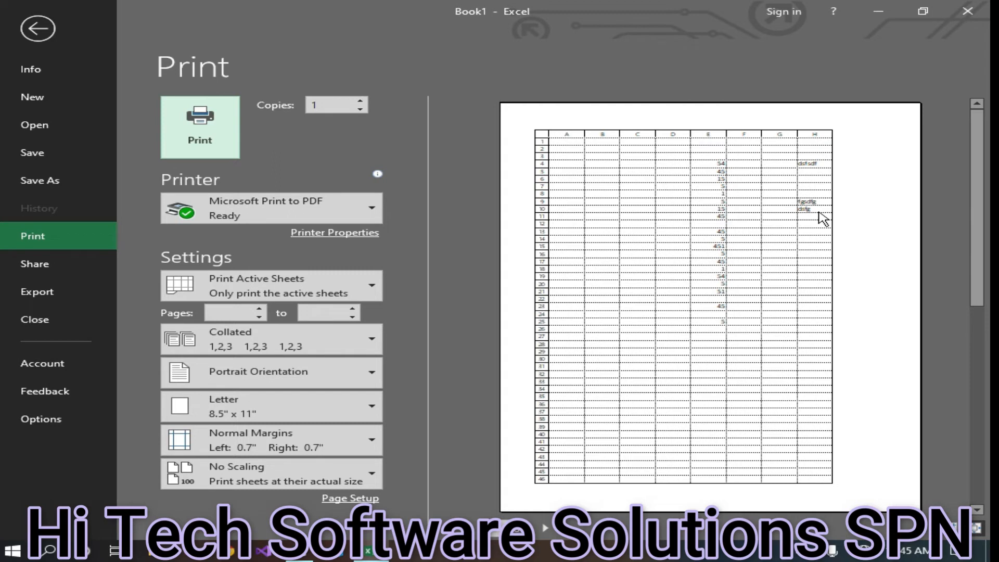
{"action": "scroll", "coordinate": [823, 218], "scroll_direction": "down", "scroll_amount": 2}
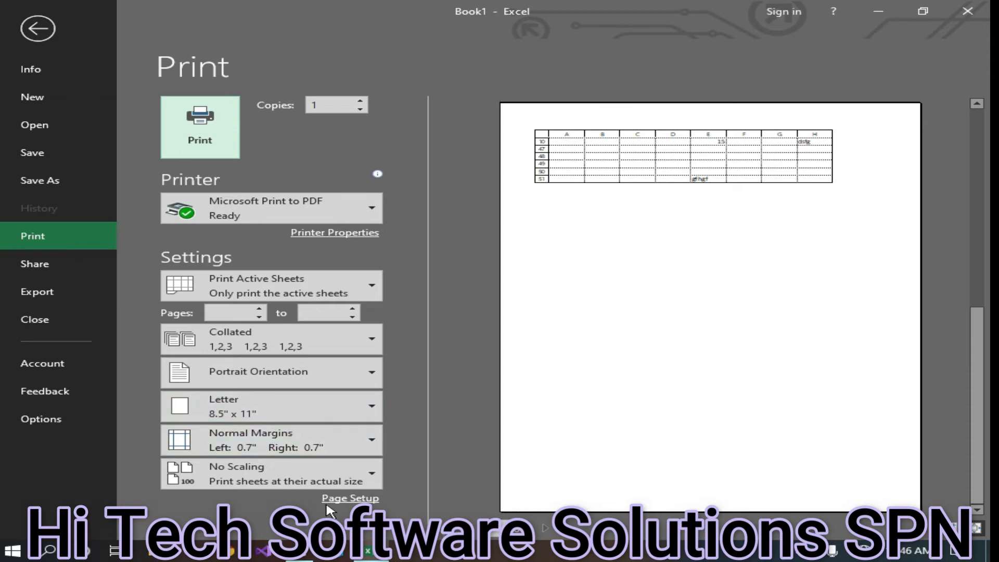
{"action": "left_click", "coordinate": [20, 30]}
- Enter the text dfjhg in cell E109, further down the sheet
{"action": "scroll", "coordinate": [343, 338], "scroll_direction": "down", "scroll_amount": 20}
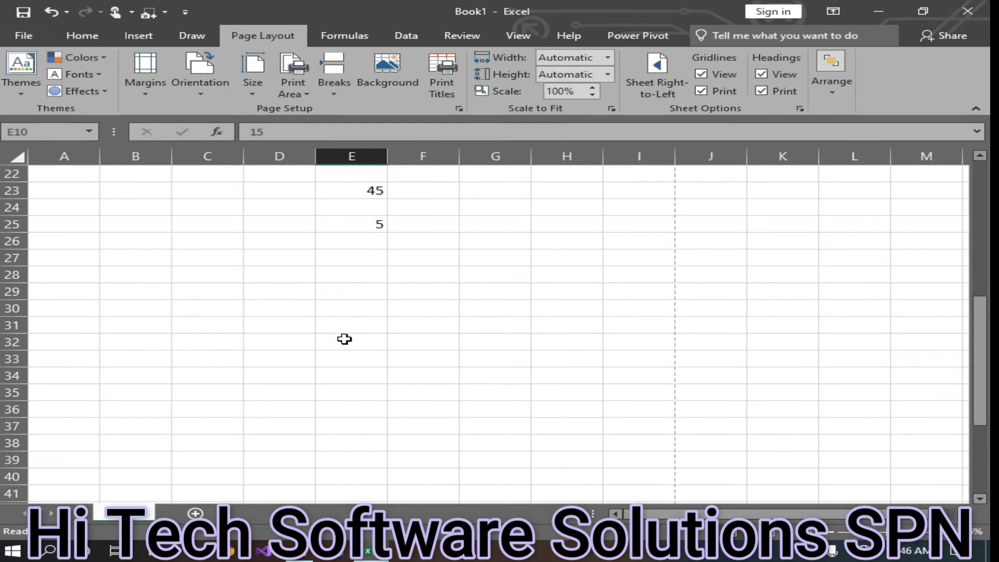
{"action": "scroll", "coordinate": [314, 311], "scroll_direction": "down", "scroll_amount": 13}
{"action": "left_click", "coordinate": [323, 329]}
{"action": "type", "text": "dfjhg"}
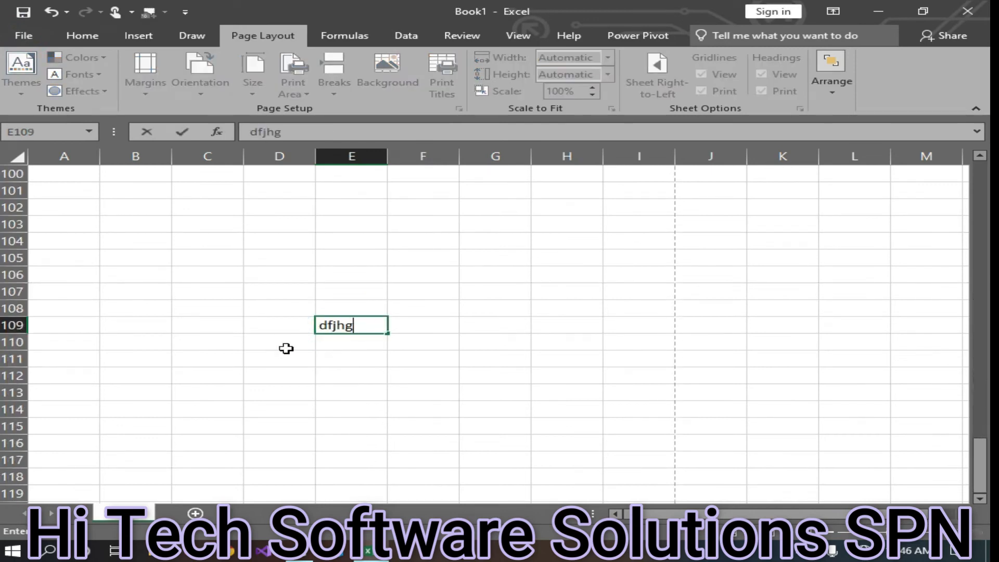
{"action": "left_click_drag", "start_coordinate": [404, 373], "coordinate": [460, 373]}
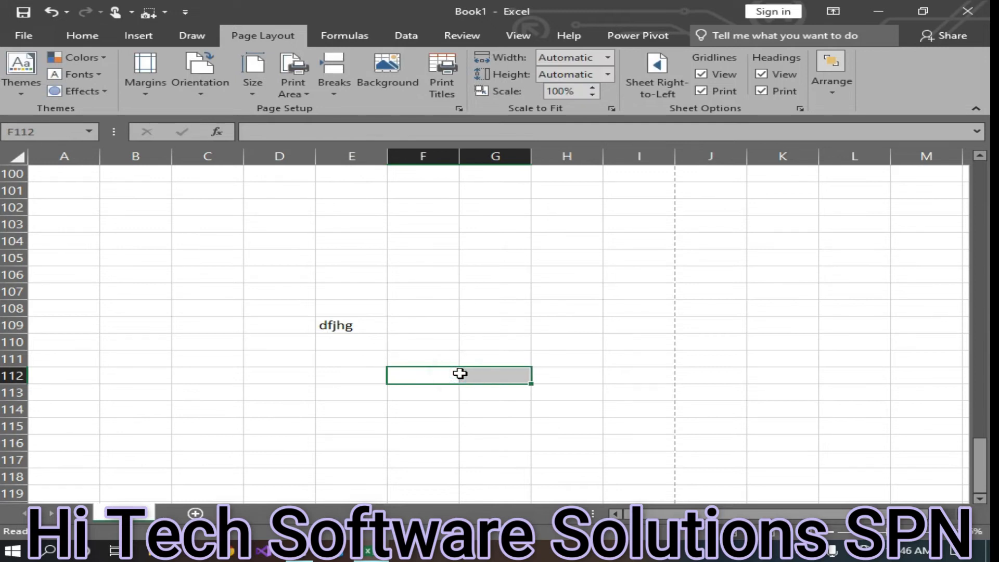
- Examine every page of the print preview for the repeated title row, and return to the sheet
{"action": "key", "text": "ctrl+p"}
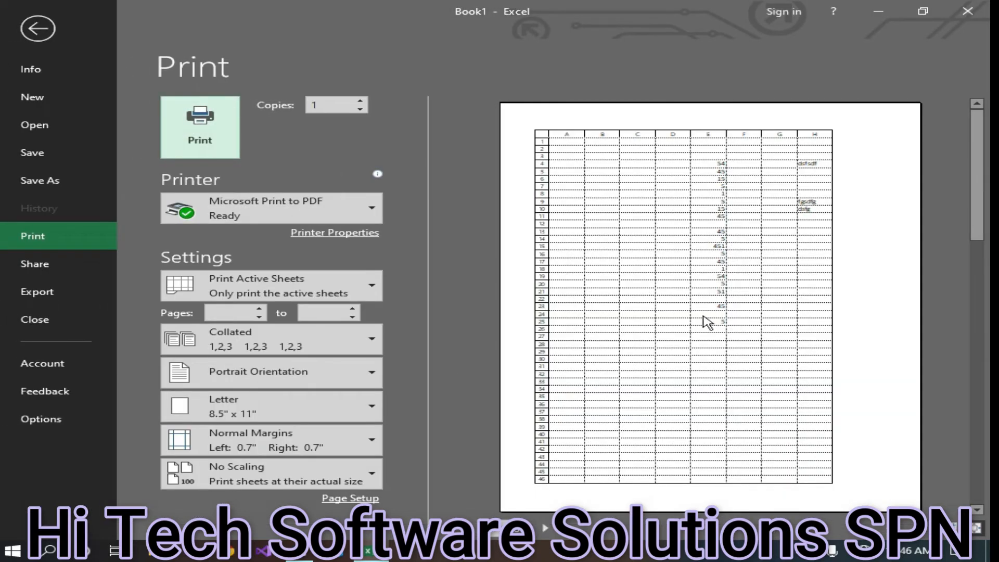
{"action": "scroll", "coordinate": [700, 249], "scroll_direction": "down", "scroll_amount": 1}
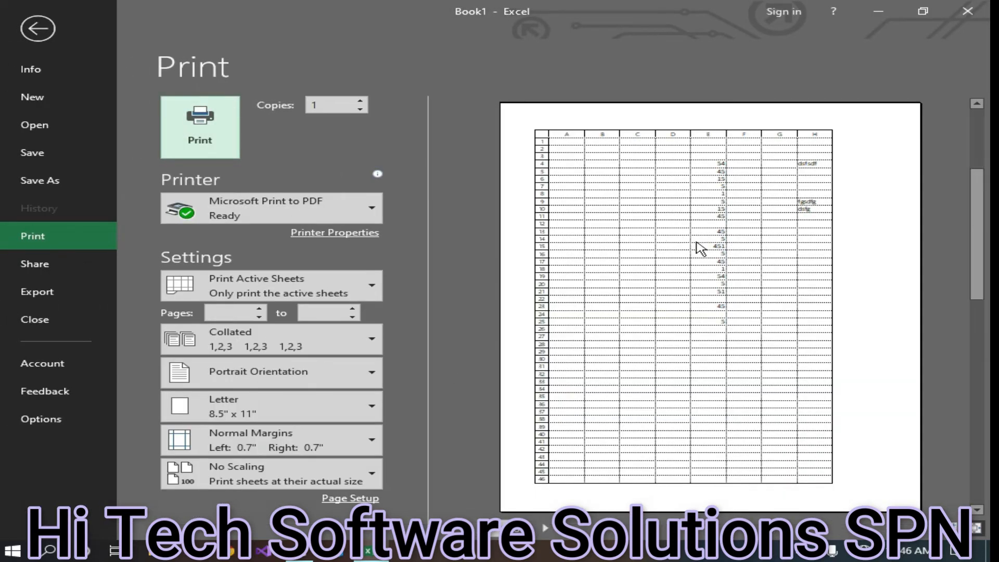
{"action": "scroll", "coordinate": [701, 249], "scroll_direction": "down", "scroll_amount": 2}
{"action": "scroll", "coordinate": [700, 249], "scroll_direction": "up", "scroll_amount": 4}
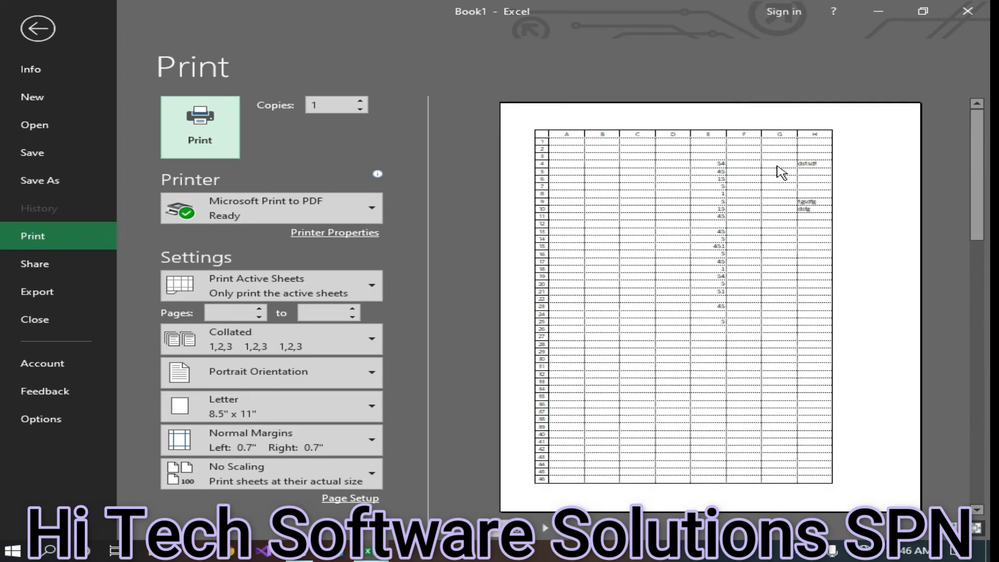
{"action": "scroll", "coordinate": [723, 195], "scroll_direction": "down", "scroll_amount": 3}
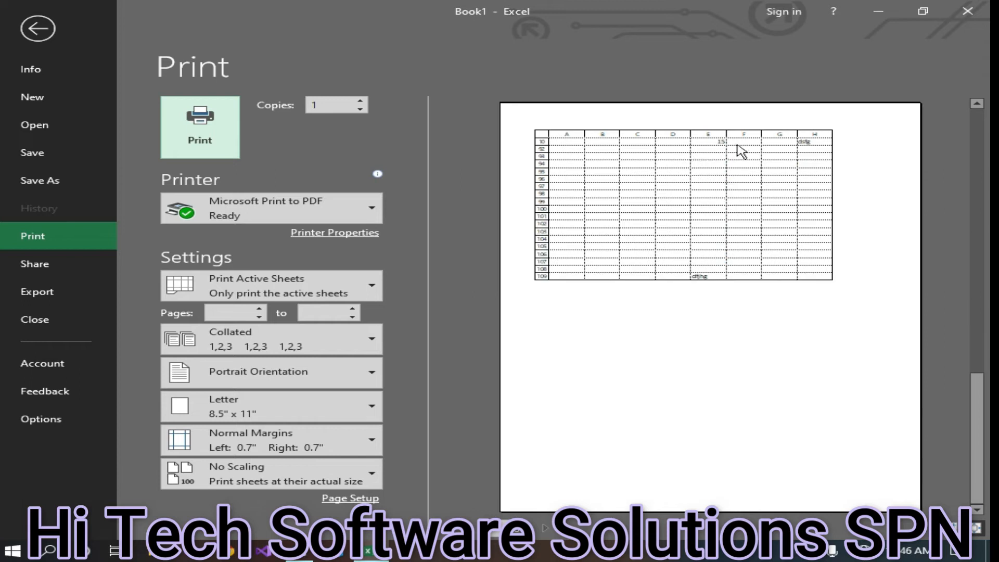
{"action": "scroll", "coordinate": [693, 436], "scroll_direction": "up", "scroll_amount": 1}
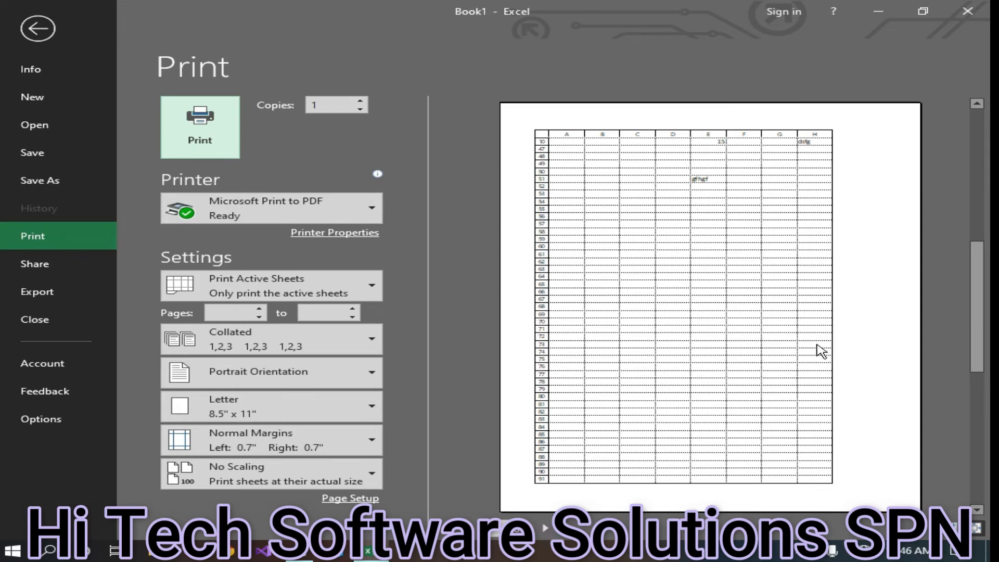
{"action": "scroll", "coordinate": [790, 359], "scroll_direction": "down", "scroll_amount": 1}
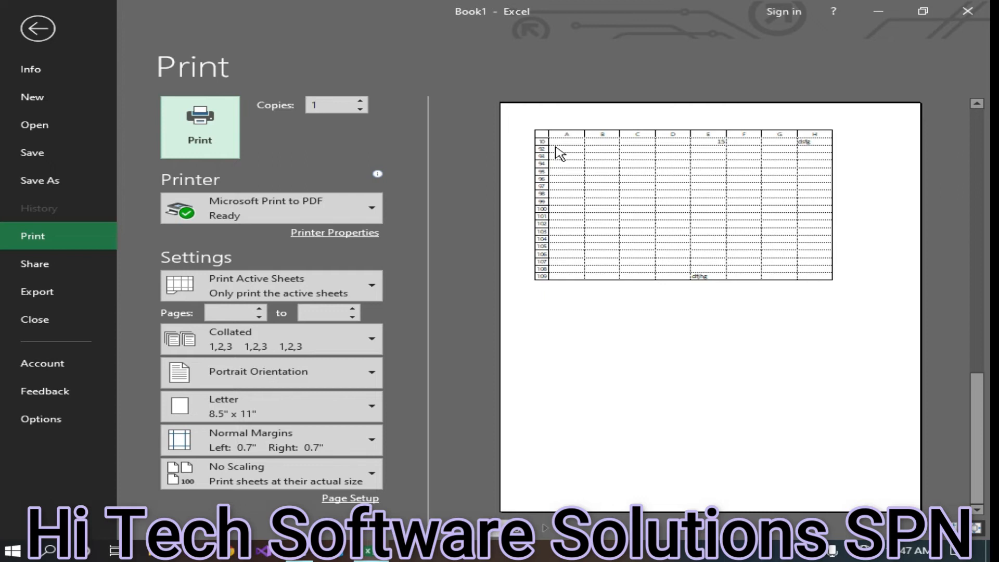
{"action": "left_click", "coordinate": [38, 28]}
- Enter the column headings S.No in cell A1 and Roll No. in cell B1
{"action": "left_click", "coordinate": [102, 187]}
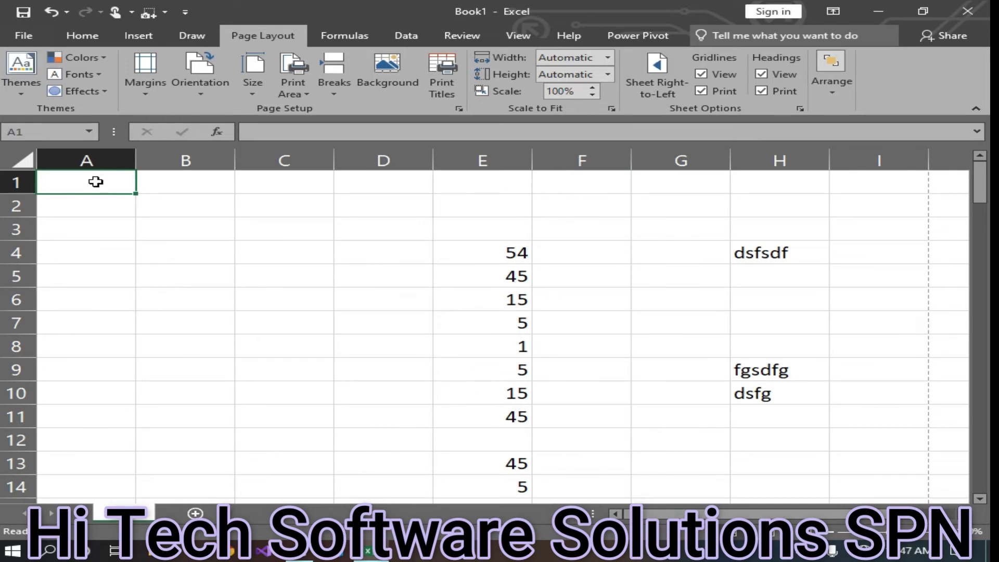
{"action": "double_click", "coordinate": [96, 181]}
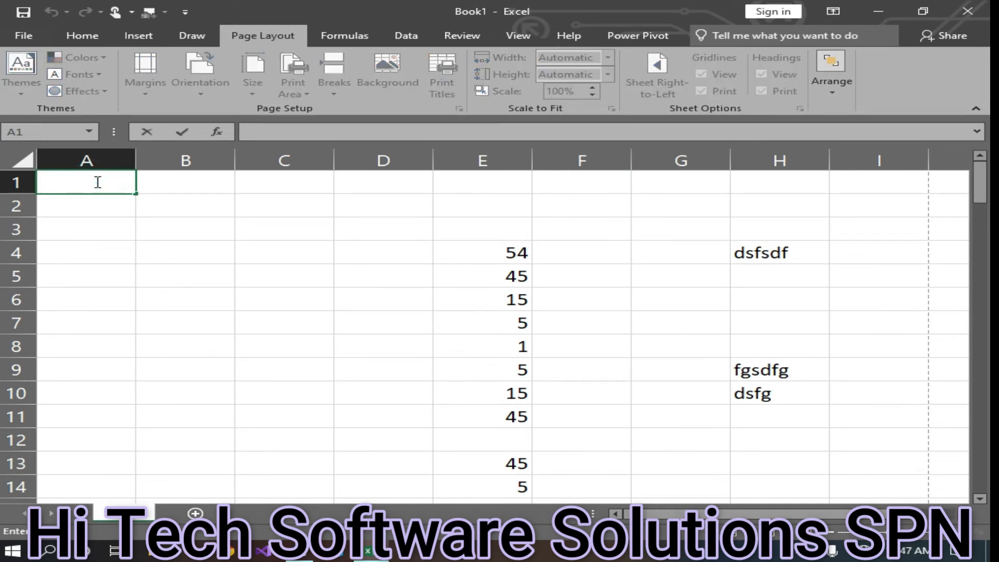
{"action": "type", "text": "S.No"}
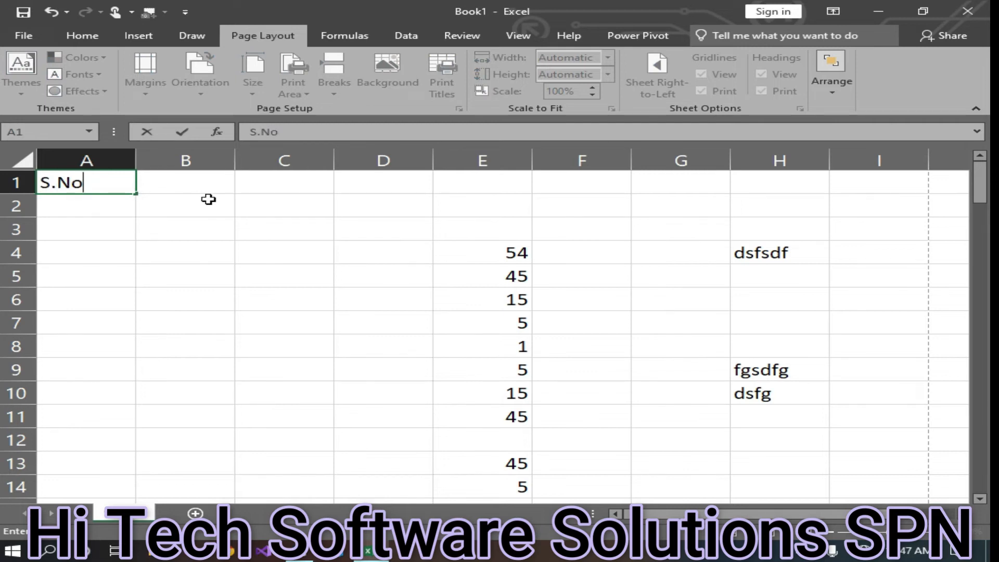
{"action": "left_click", "coordinate": [191, 179]}
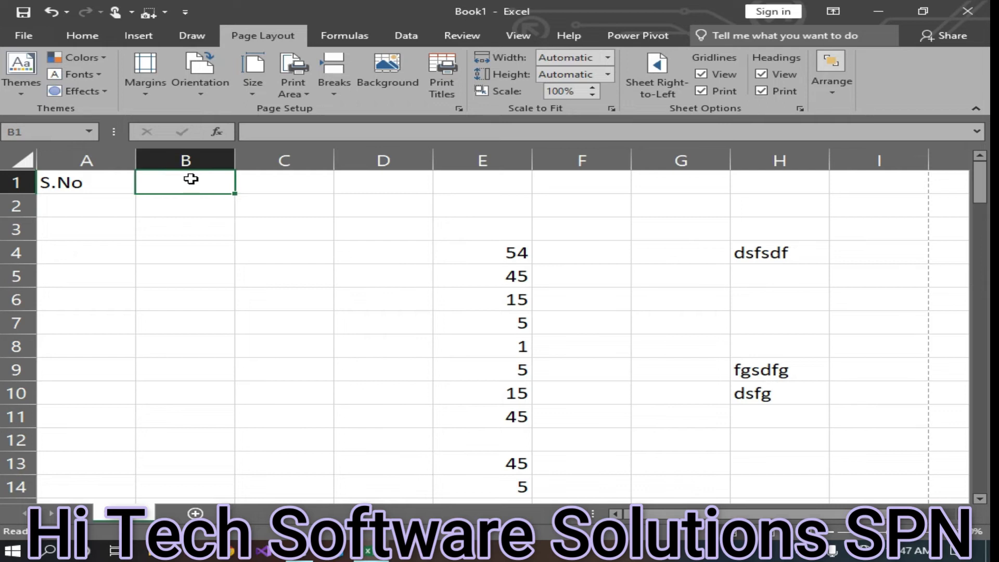
{"action": "type", "text": "B"}
{"action": "key", "text": "BackSpace"}
{"action": "type", "text": "Roll"}
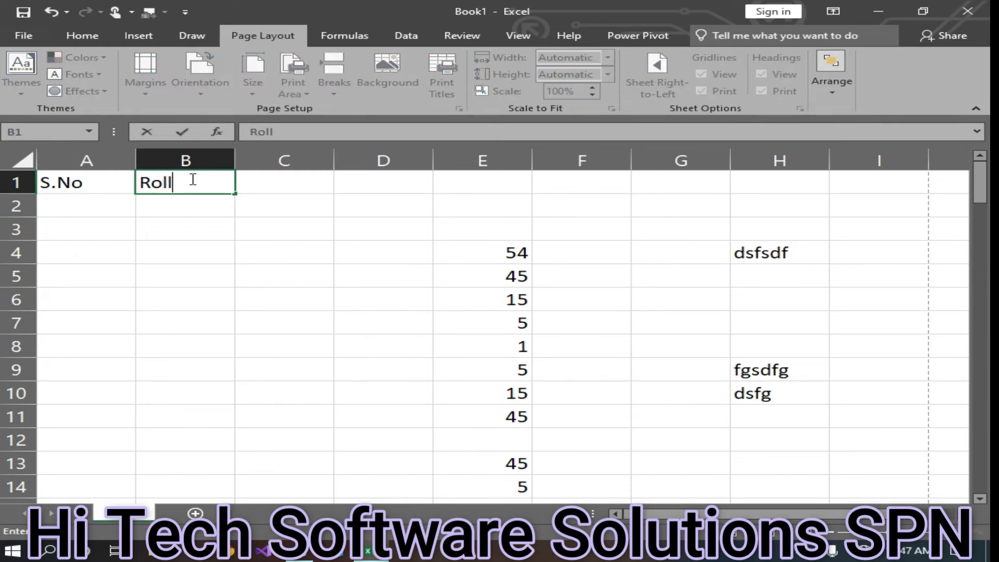
{"action": "type", "text": " No."}
{"action": "key", "text": "Return"}
{"action": "key", "text": "Up"}
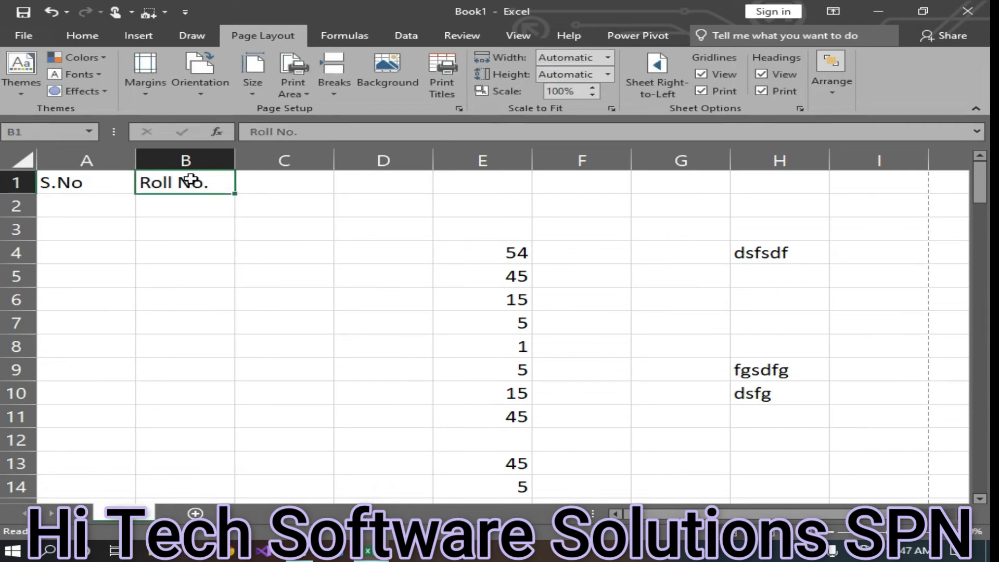
- Add the headings Name in cell C1 and Parentage in cell D1
{"action": "key", "text": "Right"}
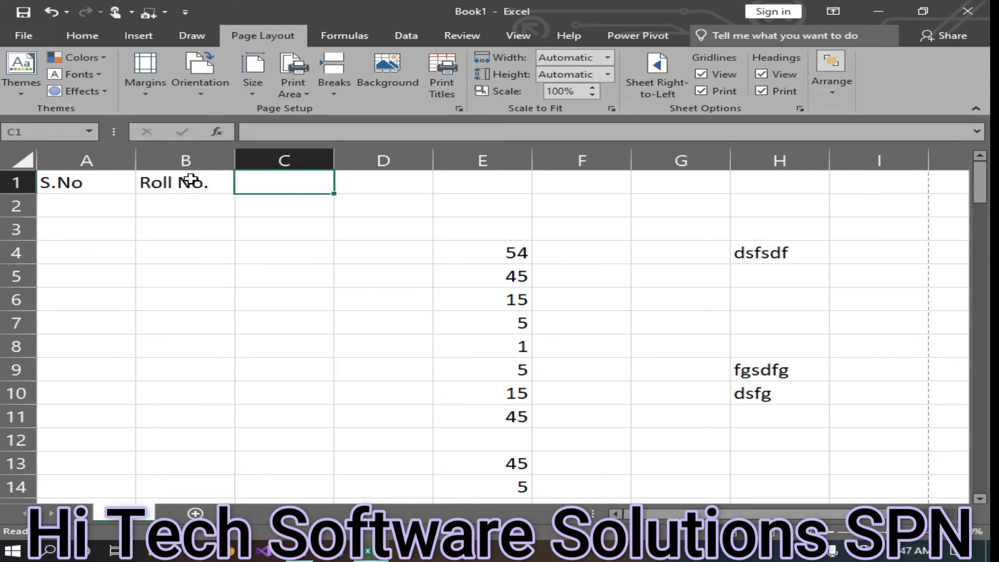
{"action": "type", "text": "Name"}
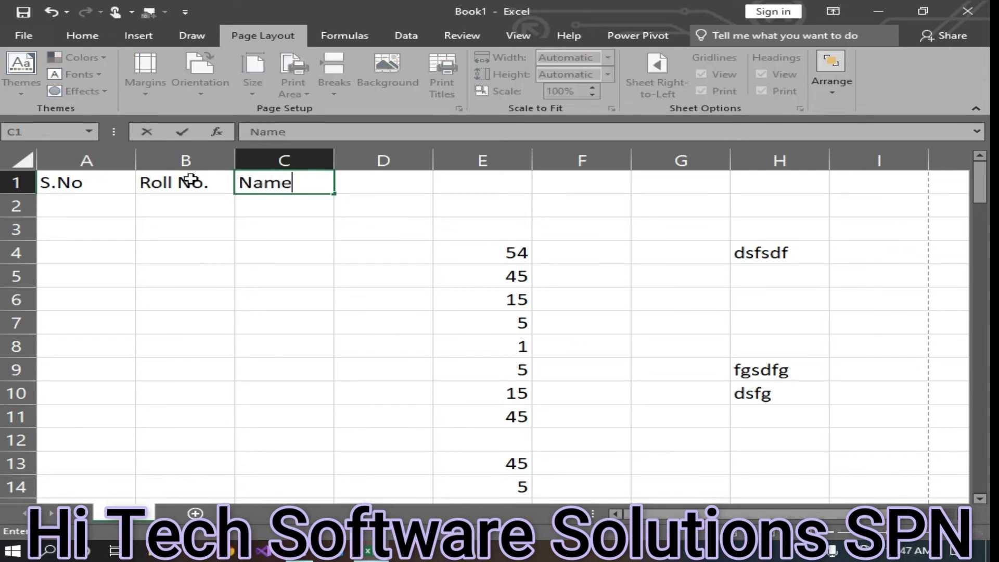
{"action": "key", "text": "Tab"}
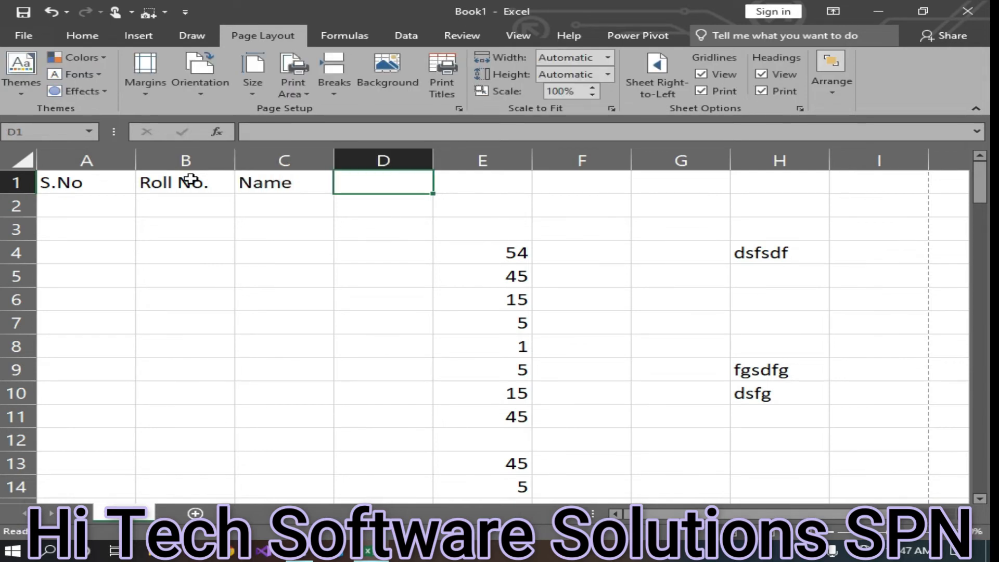
{"action": "type", "text": "Parent"}
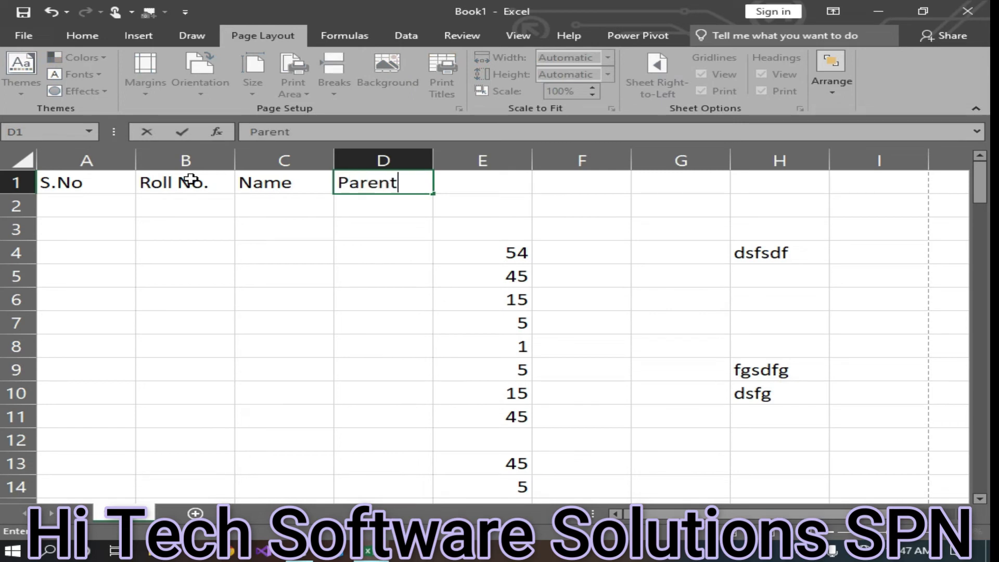
{"action": "type", "text": "age"}
{"action": "key", "text": "Tab"}
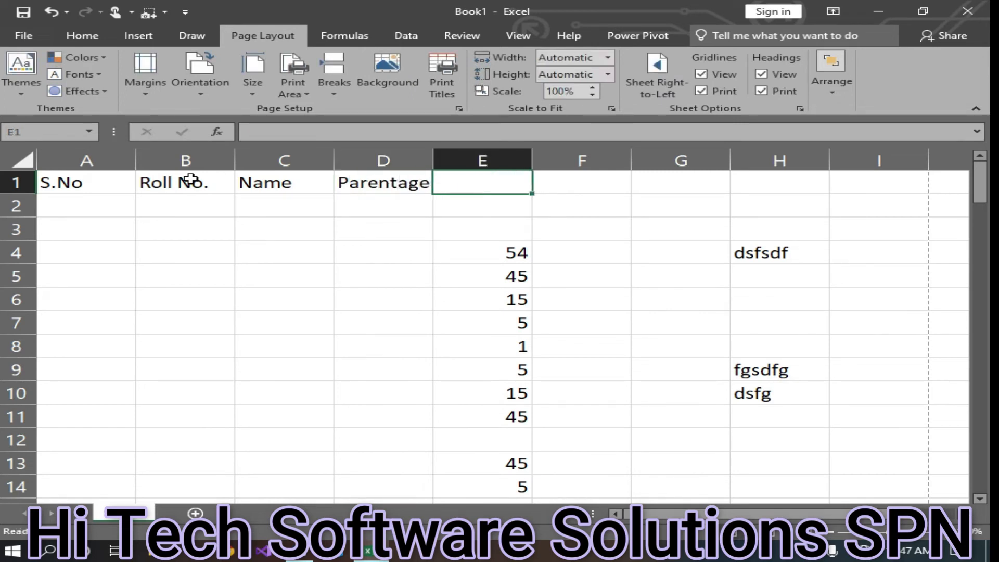
- Enter the heading Mothers Name in cell E1
{"action": "type", "text": "Moht"}
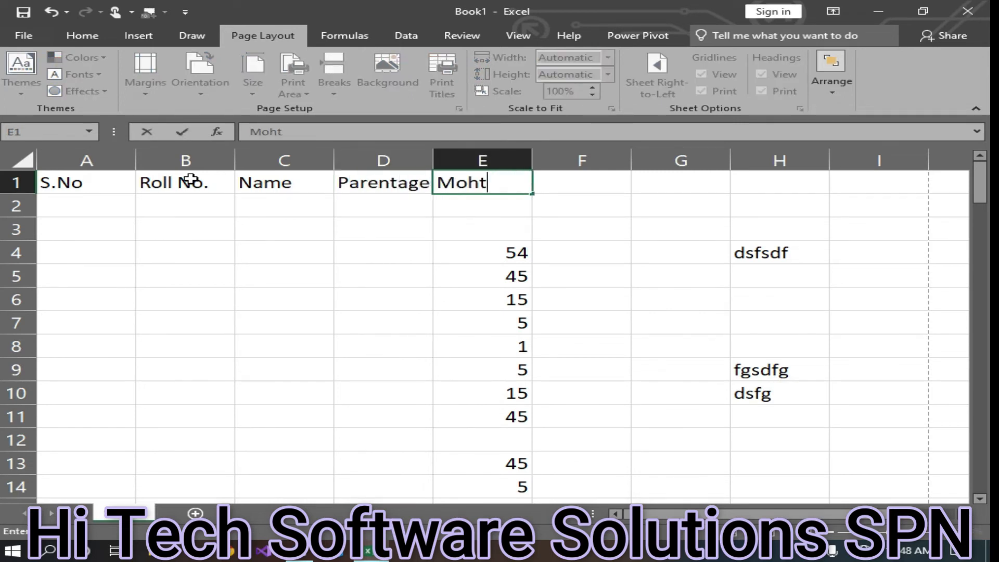
{"action": "key", "text": "BackSpace"}
{"action": "key", "text": "BackSpace"}
{"action": "type", "text": "y"}
{"action": "key", "text": "BackSpace"}
{"action": "type", "text": "tjer"}
{"action": "key", "text": "BackSpace"}
{"action": "key", "text": "BackSpace"}
{"action": "key", "text": "BackSpace"}
{"action": "type", "text": "hers Name"}
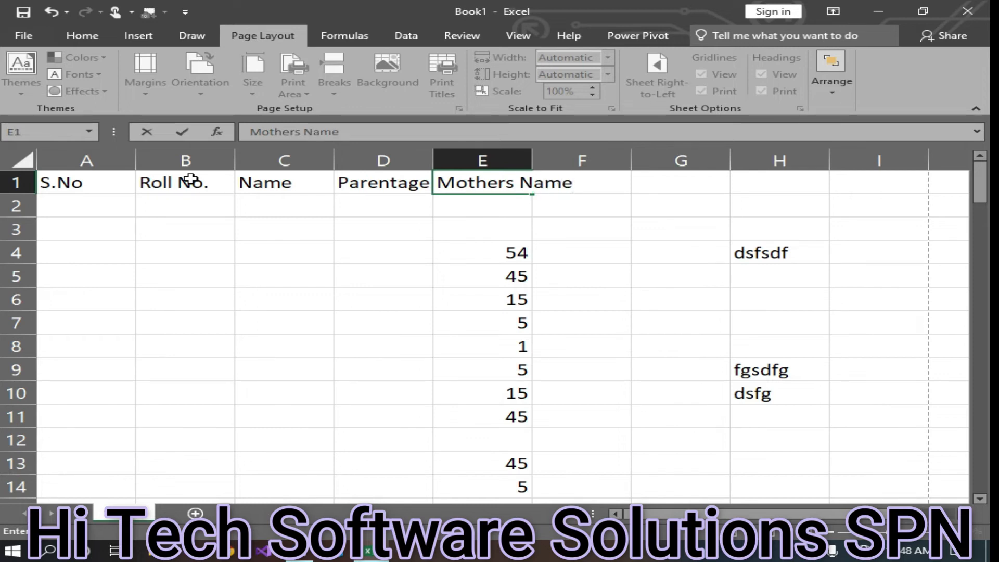
{"action": "key", "text": "Tab"}
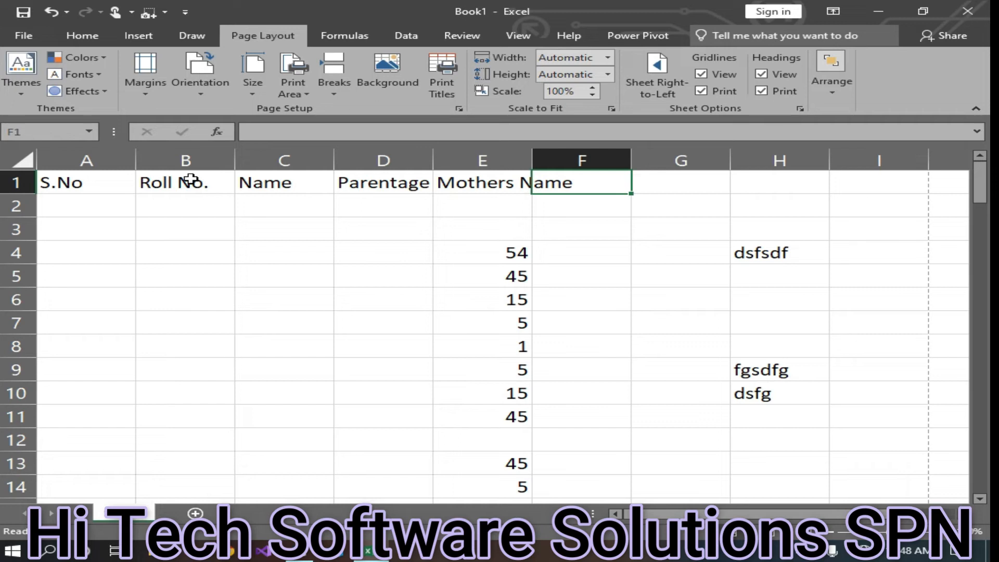
- Complete the heading row with Address in cell F1 and Contact in cell G1
{"action": "type", "text": "Add"}
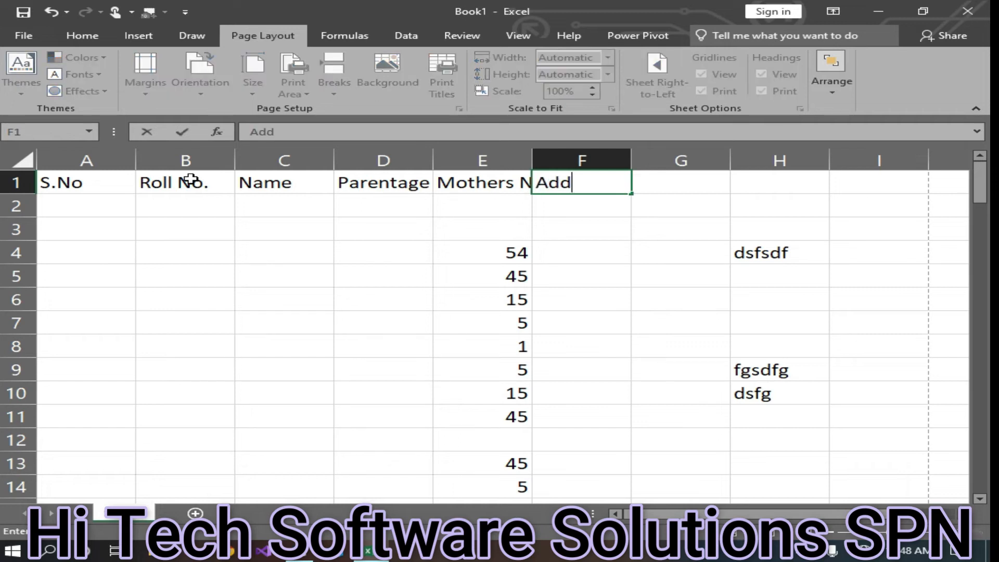
{"action": "type", "text": "ress"}
{"action": "key", "text": "Tab"}
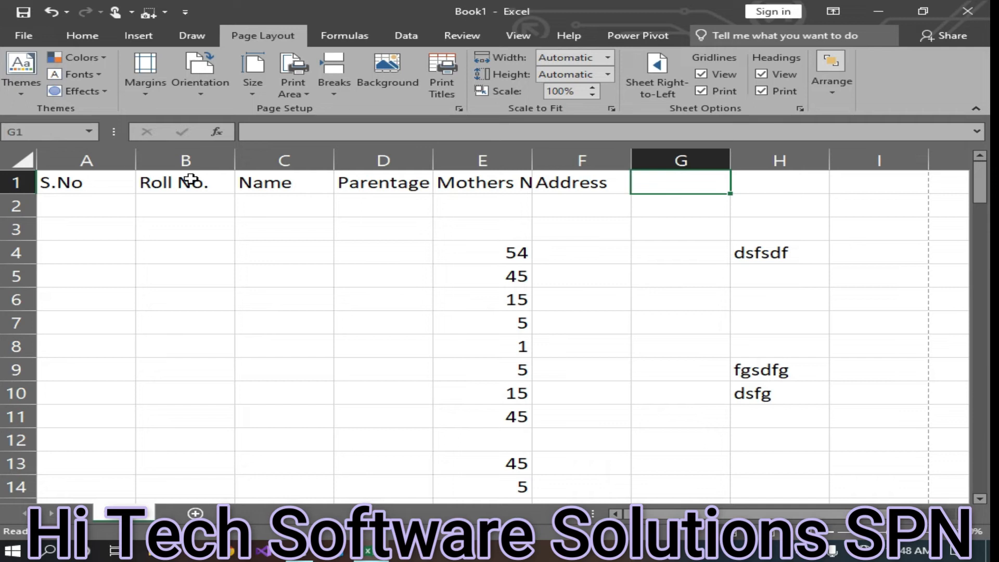
{"action": "type", "text": "Contact"}
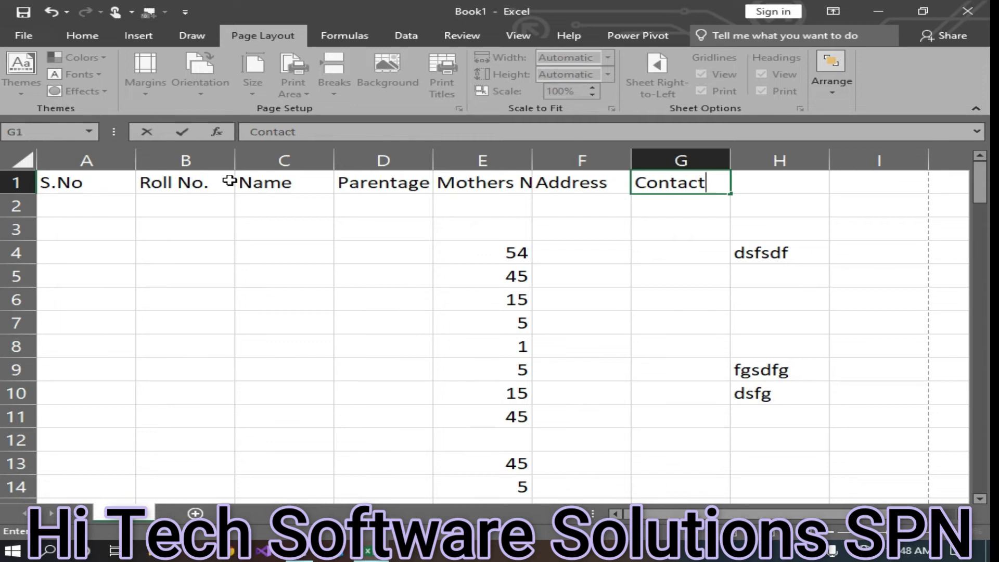
{"action": "left_click", "coordinate": [603, 363]}
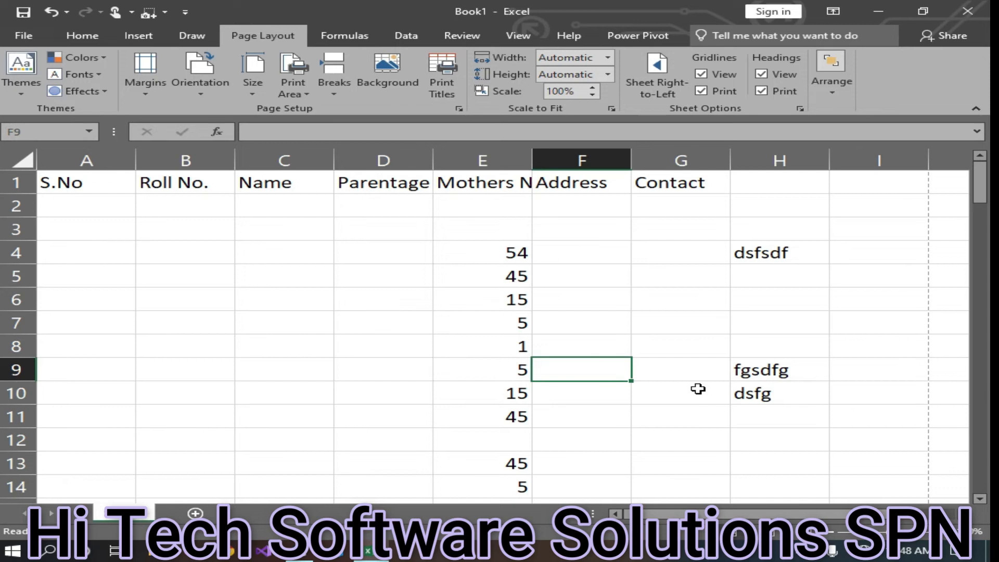
- Preview the printout, comparing the heading row on the first page with the top row of the second page, and return to the sheet
{"action": "key", "text": "ctrl+p"}
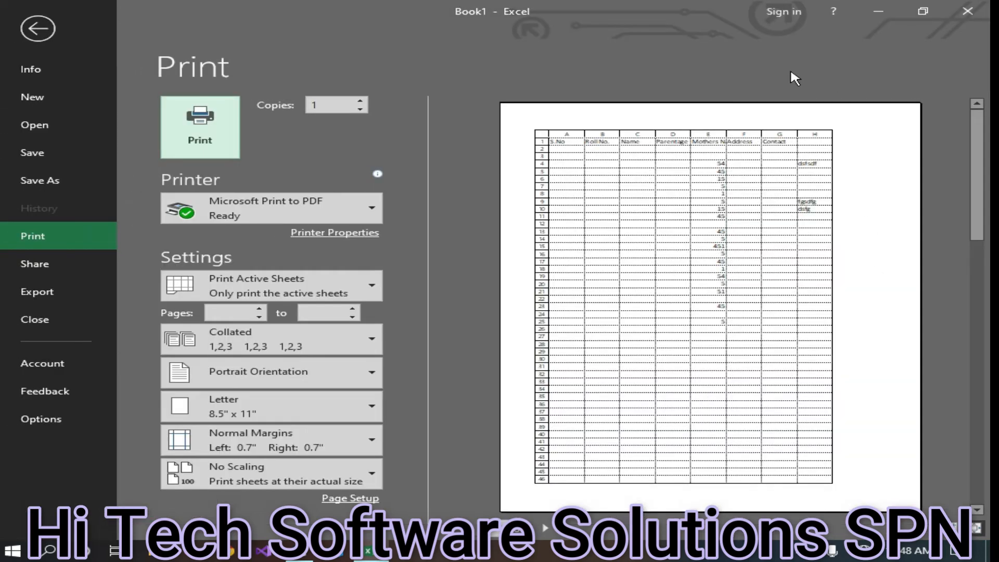
{"action": "scroll", "coordinate": [619, 305], "scroll_direction": "down", "scroll_amount": 3}
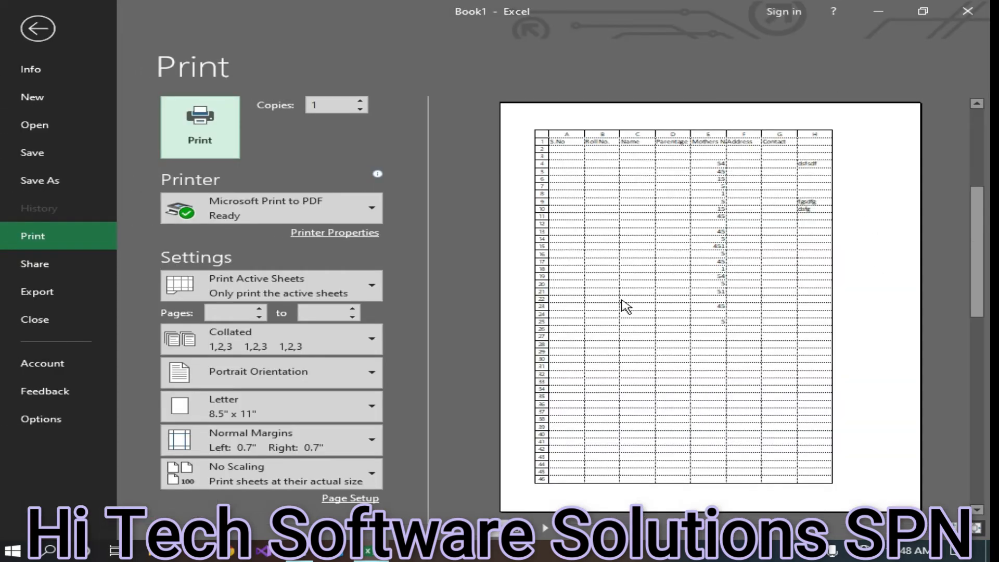
{"action": "scroll", "coordinate": [632, 277], "scroll_direction": "up", "scroll_amount": 1}
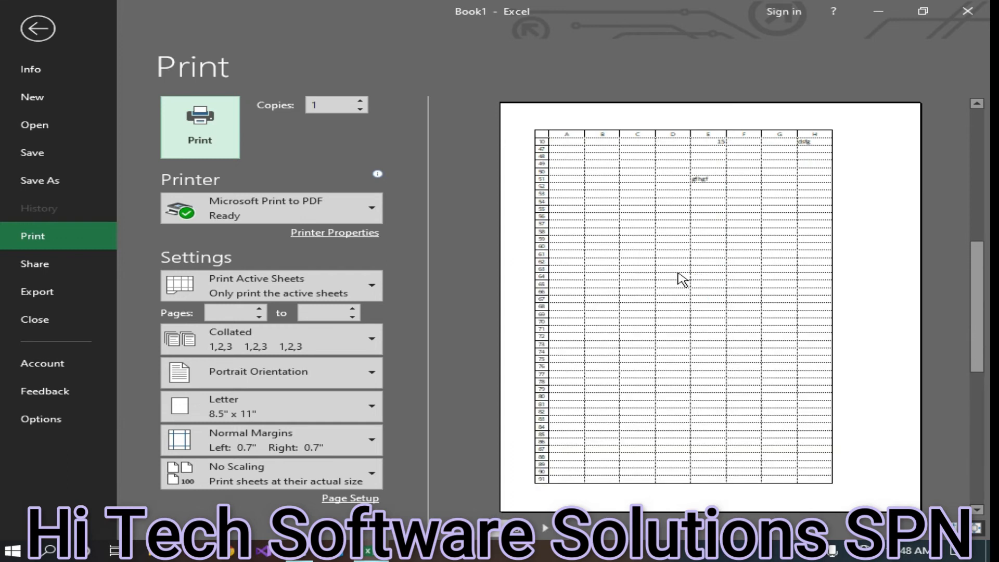
{"action": "scroll", "coordinate": [541, 215], "scroll_direction": "up", "scroll_amount": 1}
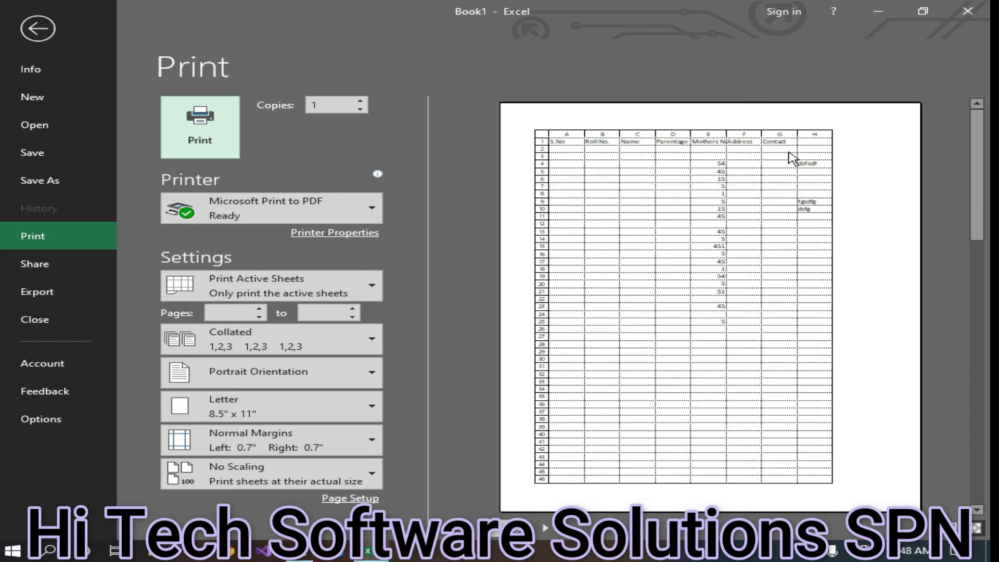
{"action": "scroll", "coordinate": [790, 159], "scroll_direction": "down", "scroll_amount": 1}
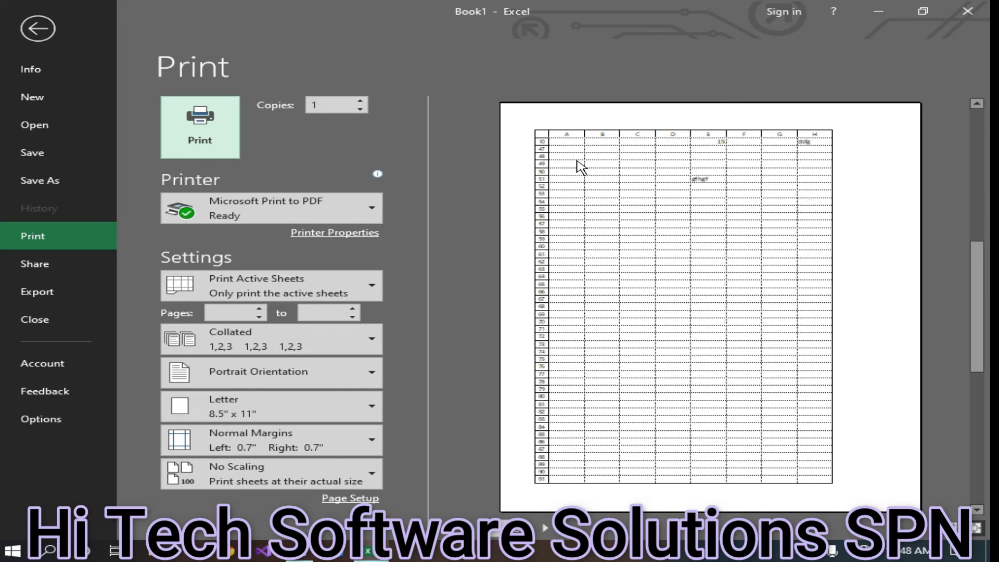
{"action": "left_click", "coordinate": [561, 150]}
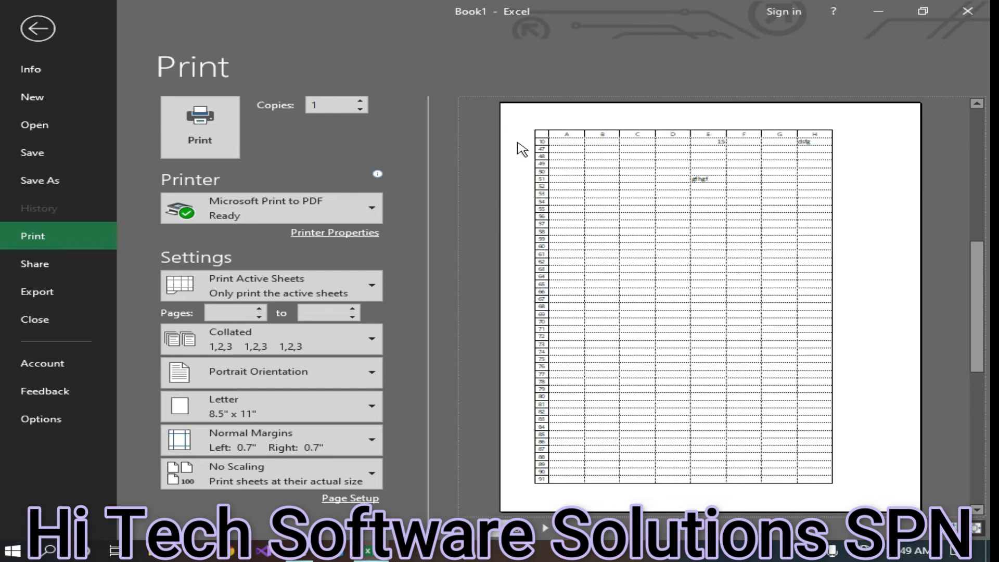
{"action": "left_click", "coordinate": [38, 28]}
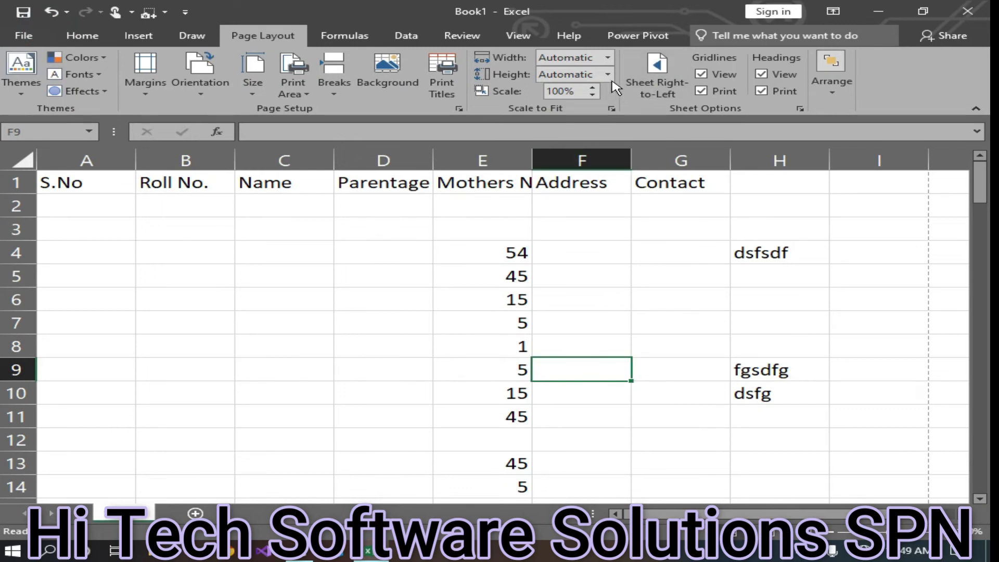
- Set the print titles to repeat row 1 at the top and columns A to F at the left of every page
{"action": "left_click", "coordinate": [458, 90]}
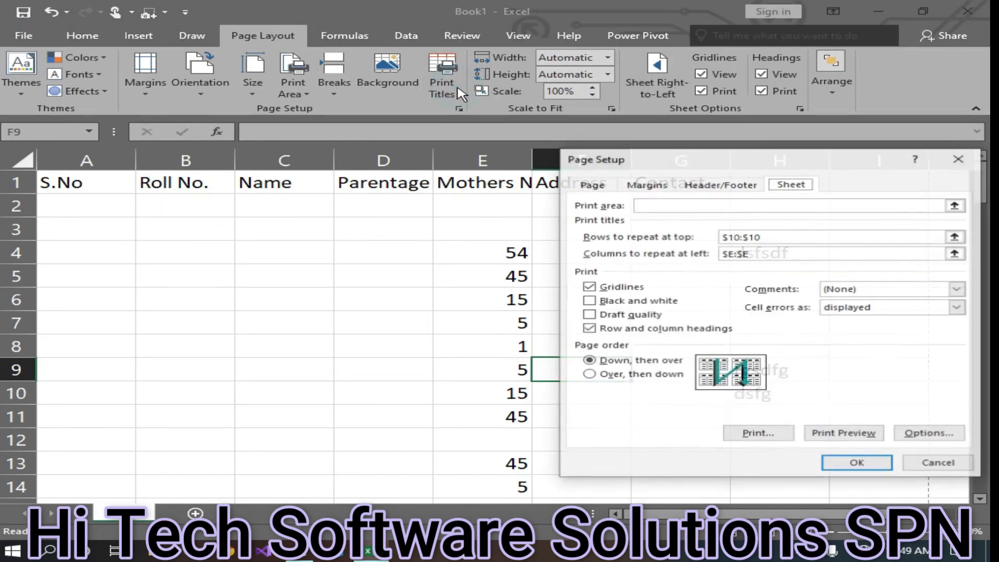
{"action": "left_click", "coordinate": [675, 205]}
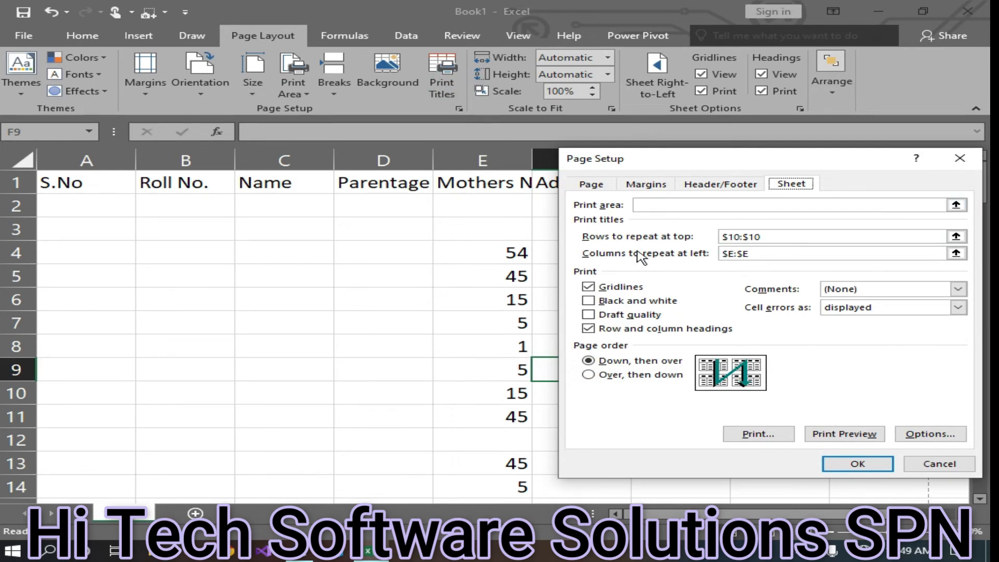
{"action": "left_click", "coordinate": [789, 237]}
{"action": "left_click", "coordinate": [18, 183]}
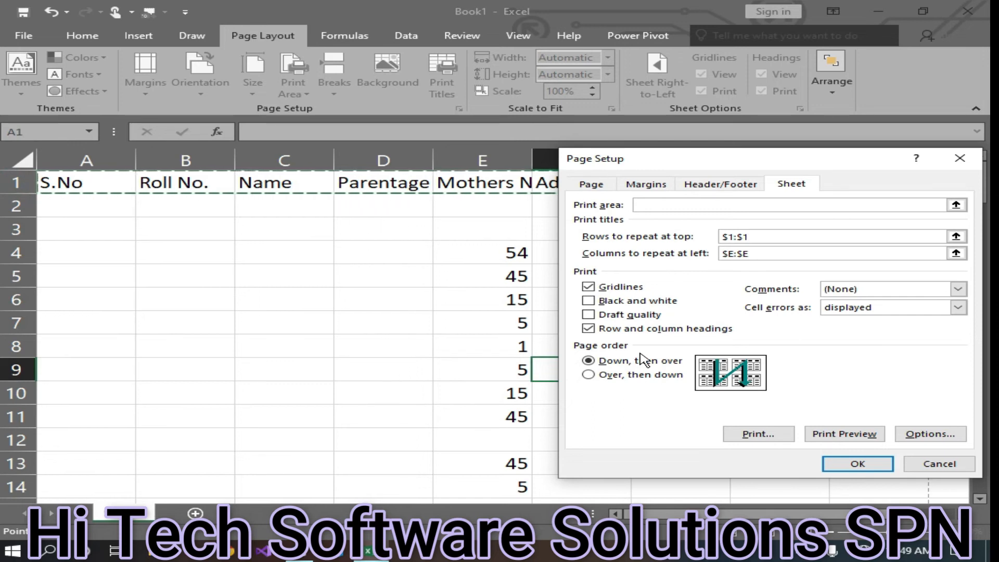
{"action": "left_click_drag", "start_coordinate": [650, 158], "coordinate": [94, 94]}
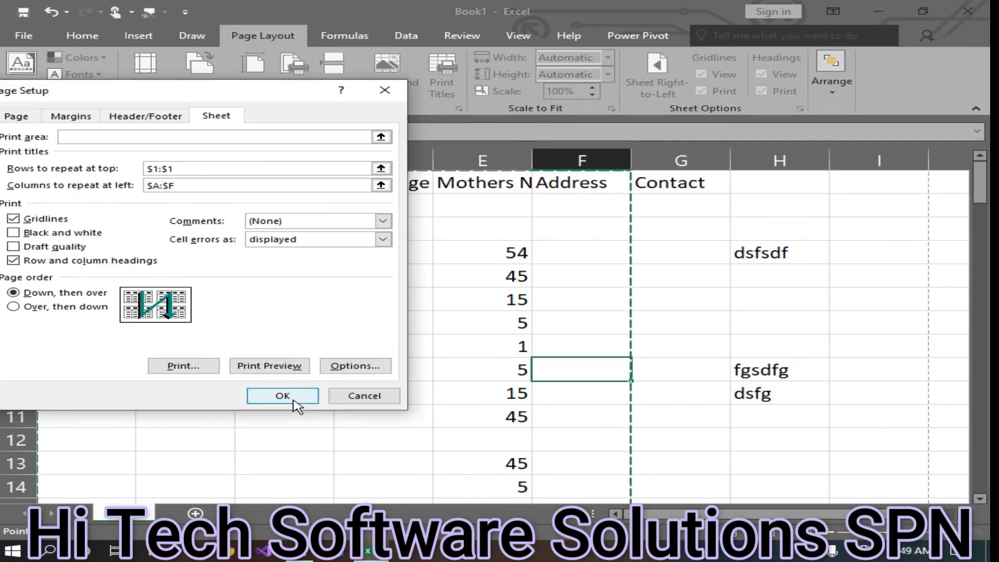
{"action": "left_click", "coordinate": [286, 397]}
- Check the sheet's page breaks and preview the printed pages for the repeated heading row before returning to the sheet
{"action": "scroll", "coordinate": [431, 292], "scroll_direction": "down", "scroll_amount": 14}
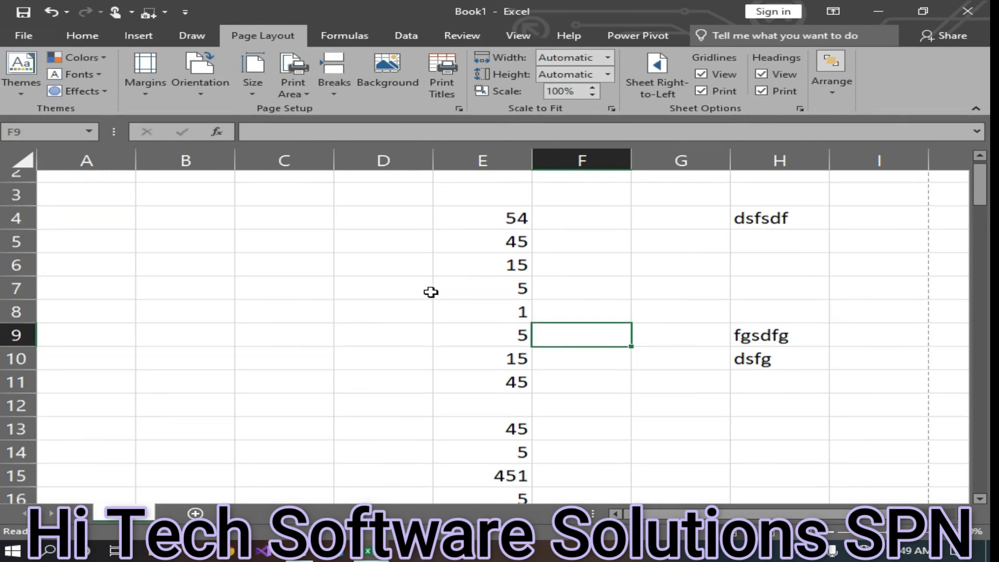
{"action": "scroll", "coordinate": [297, 383], "scroll_direction": "down", "scroll_amount": 20}
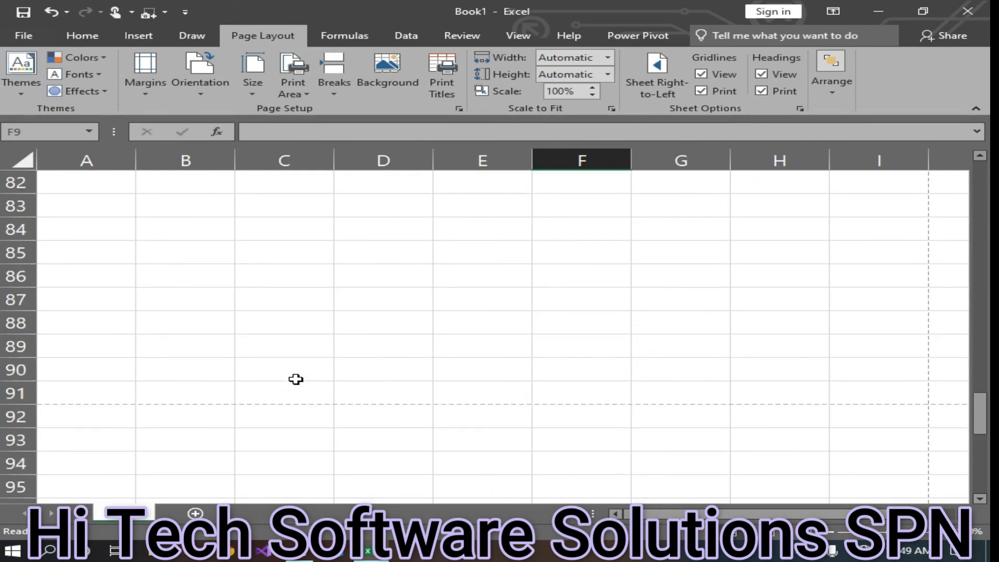
{"action": "scroll", "coordinate": [294, 374], "scroll_direction": "down", "scroll_amount": 5}
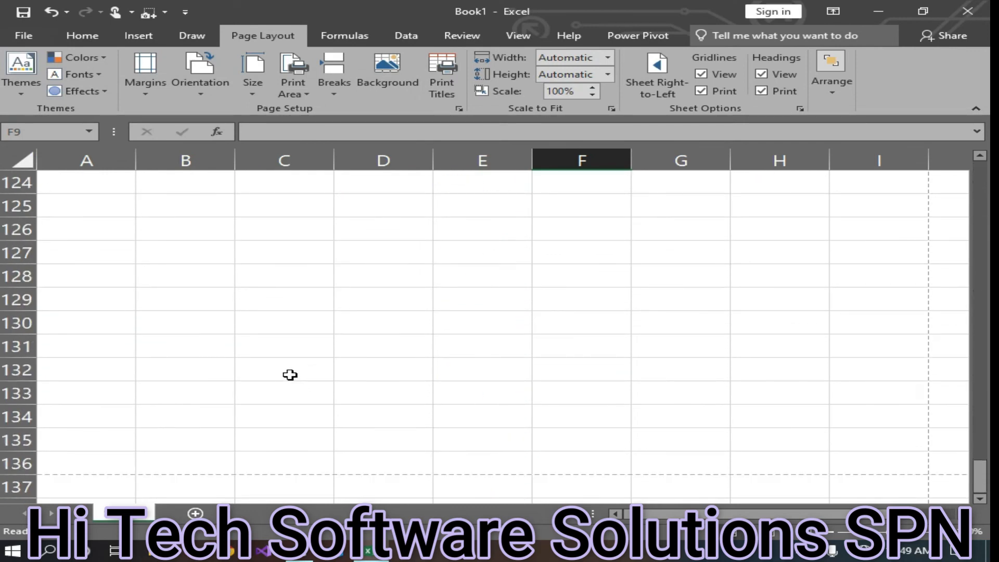
{"action": "key", "text": "ctrl+p"}
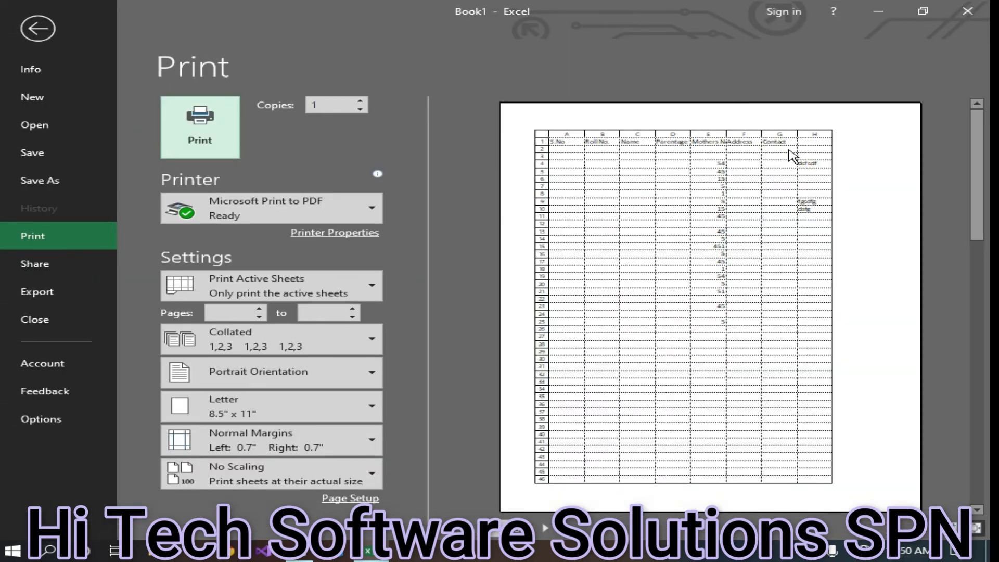
{"action": "scroll", "coordinate": [758, 312], "scroll_direction": "down", "scroll_amount": 2}
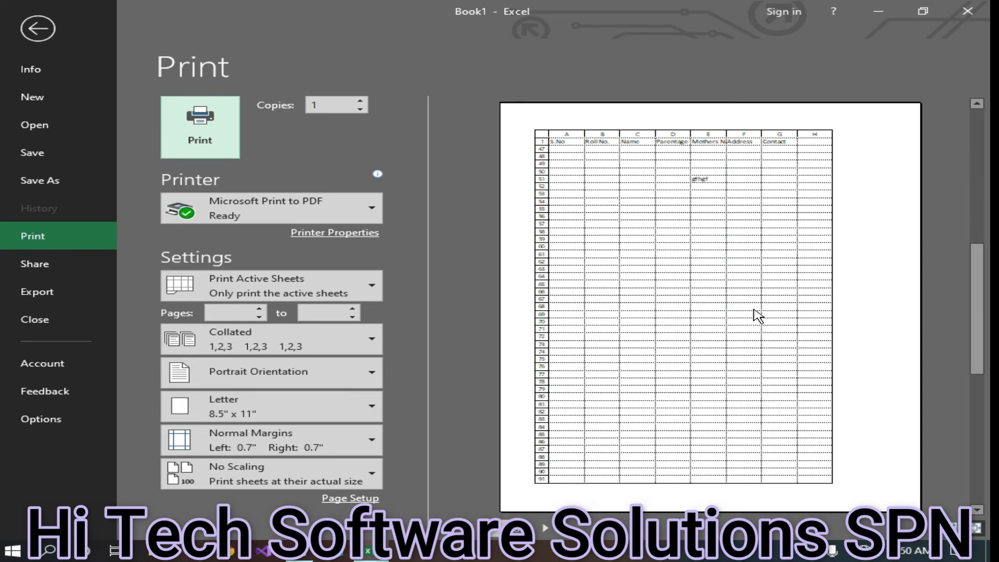
{"action": "scroll", "coordinate": [757, 307], "scroll_direction": "up", "scroll_amount": 1}
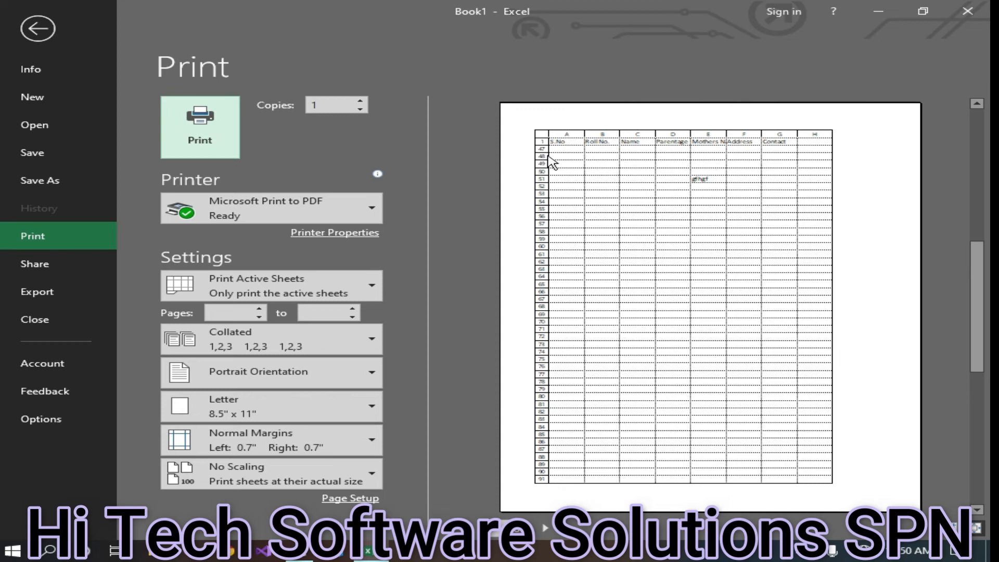
{"action": "scroll", "coordinate": [551, 163], "scroll_direction": "up", "scroll_amount": 2}
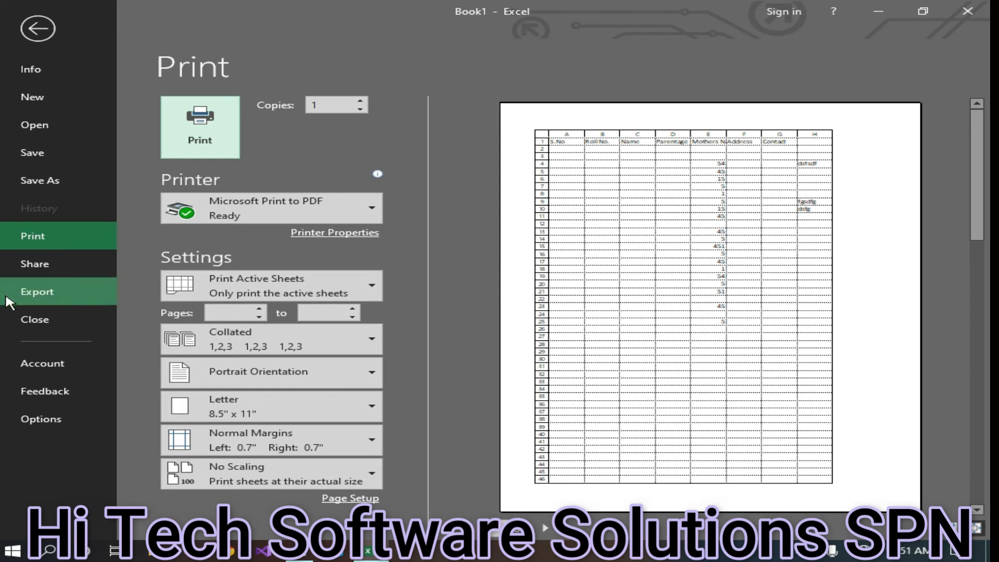
{"action": "left_click", "coordinate": [34, 30]}
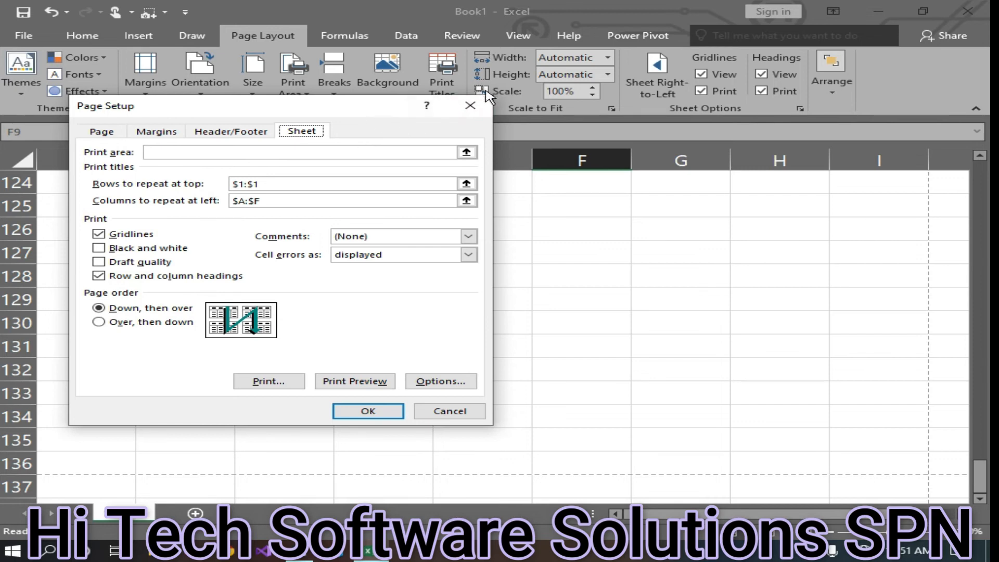
- Turn off gridline printing in the sheet's page setup and apply the change
{"action": "left_click_drag", "start_coordinate": [316, 109], "coordinate": [529, 101]}
{"action": "left_click_drag", "start_coordinate": [375, 96], "coordinate": [393, 100]}
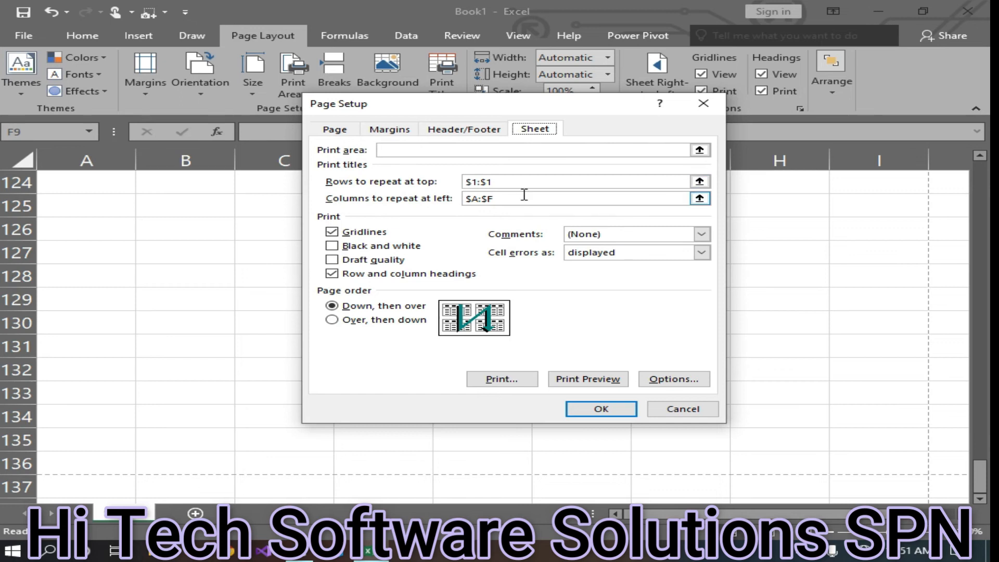
{"action": "left_click", "coordinate": [332, 233]}
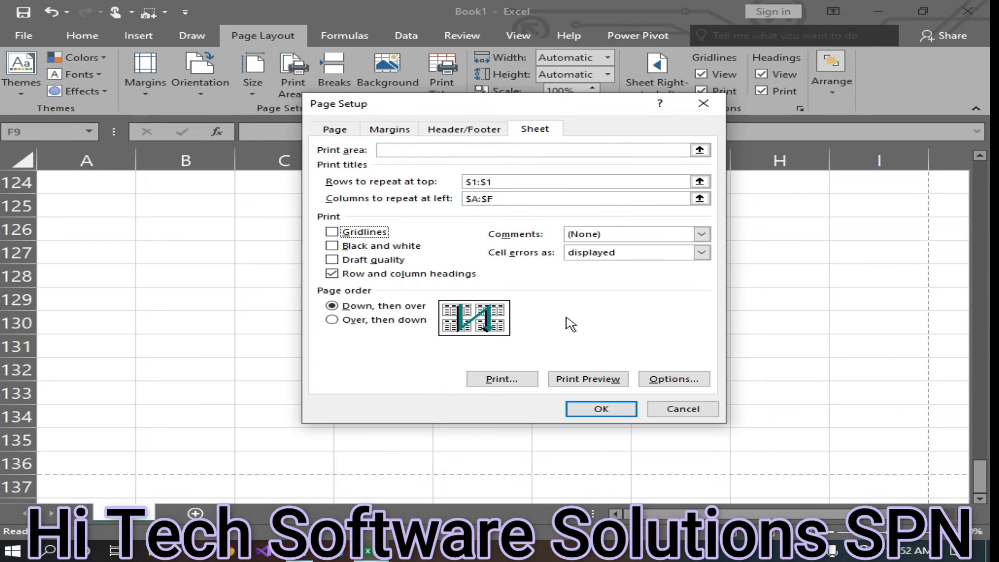
{"action": "left_click", "coordinate": [617, 411]}
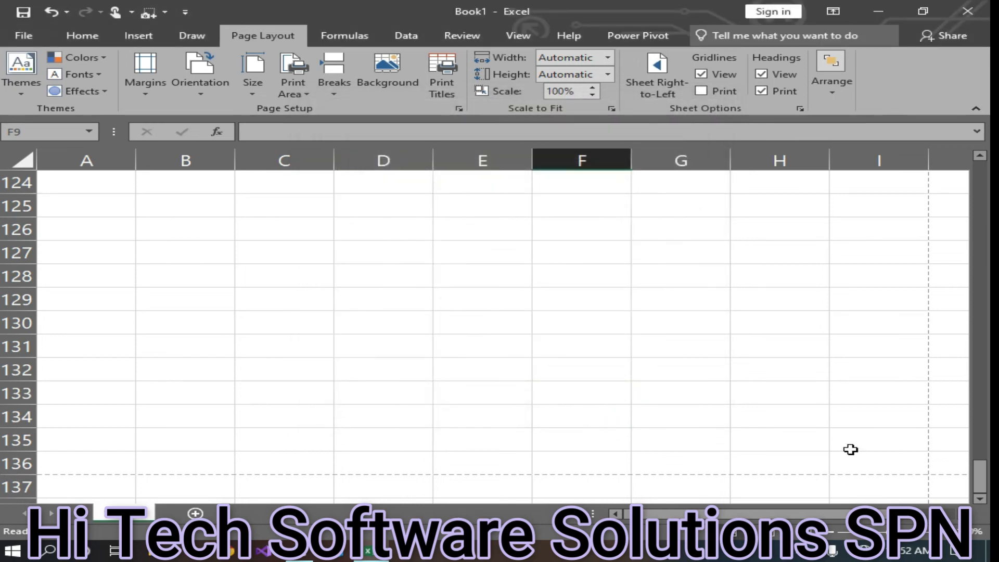
- Preview the printed pages to examine how the sheet prints with gridline printing off, and return to the sheet
{"action": "key", "text": "ctrl+p"}
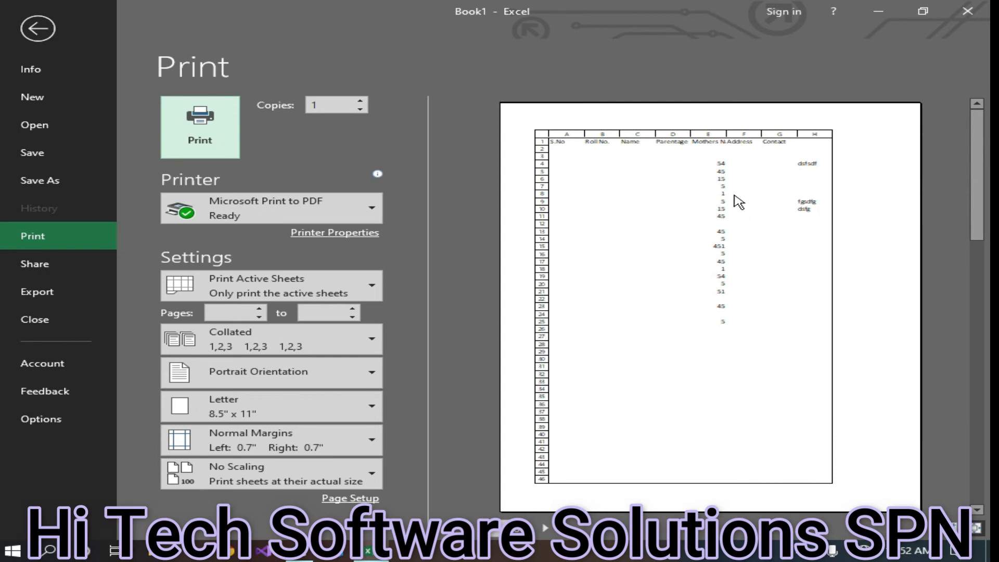
{"action": "scroll", "coordinate": [731, 260], "scroll_direction": "down", "scroll_amount": 1}
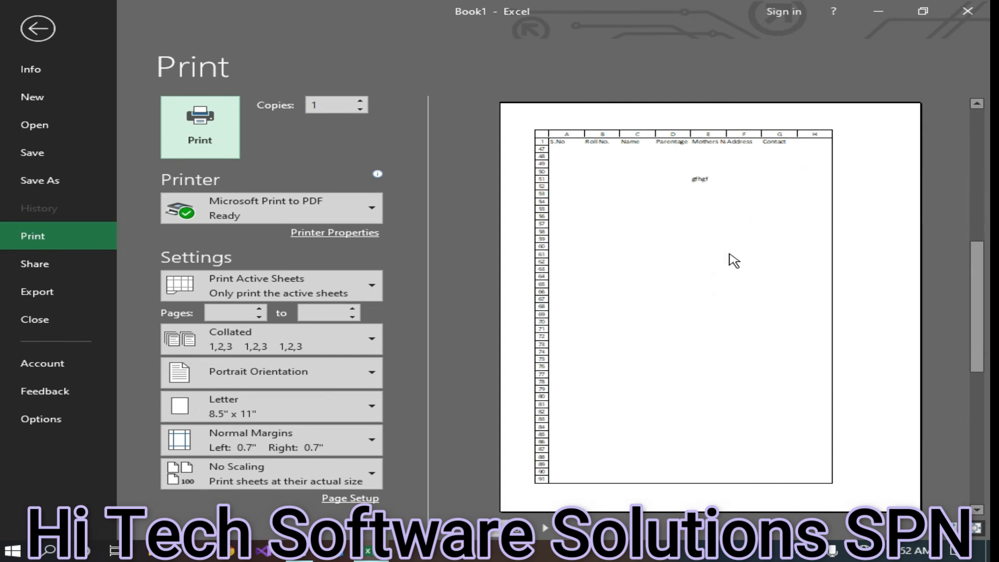
{"action": "scroll", "coordinate": [734, 260], "scroll_direction": "down", "scroll_amount": 1}
{"action": "scroll", "coordinate": [733, 263], "scroll_direction": "up", "scroll_amount": 2}
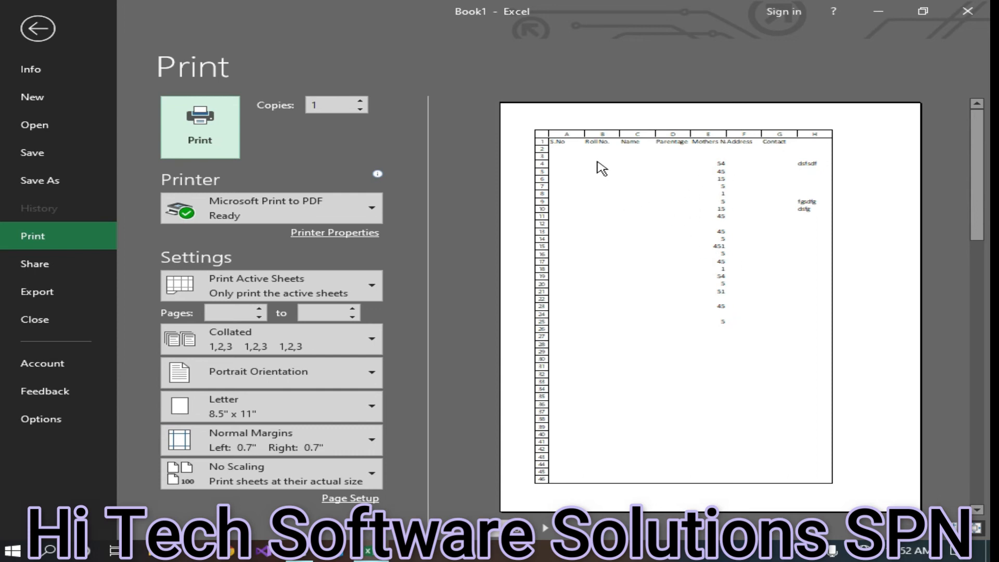
{"action": "left_click", "coordinate": [35, 28]}
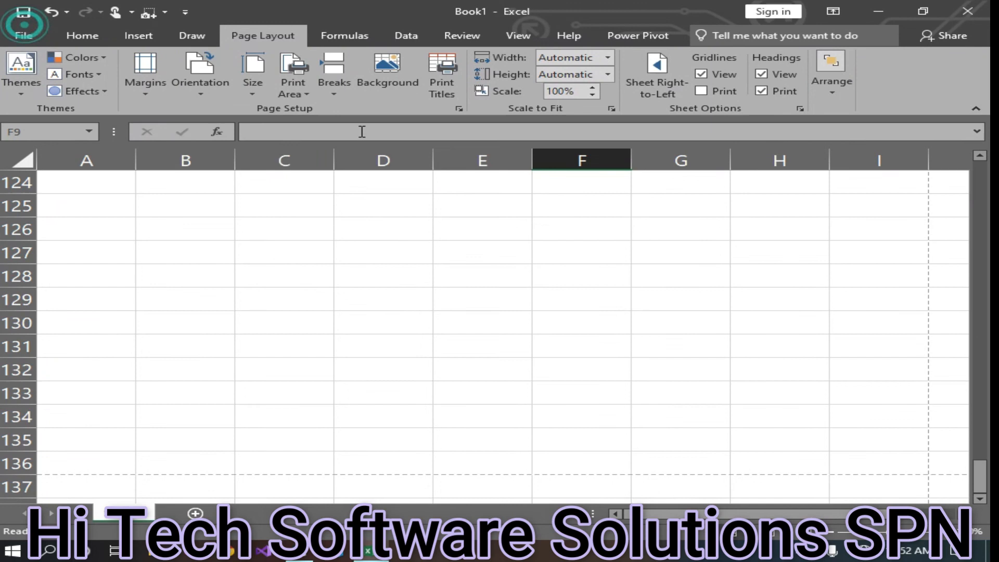
{"action": "left_click", "coordinate": [441, 83]}
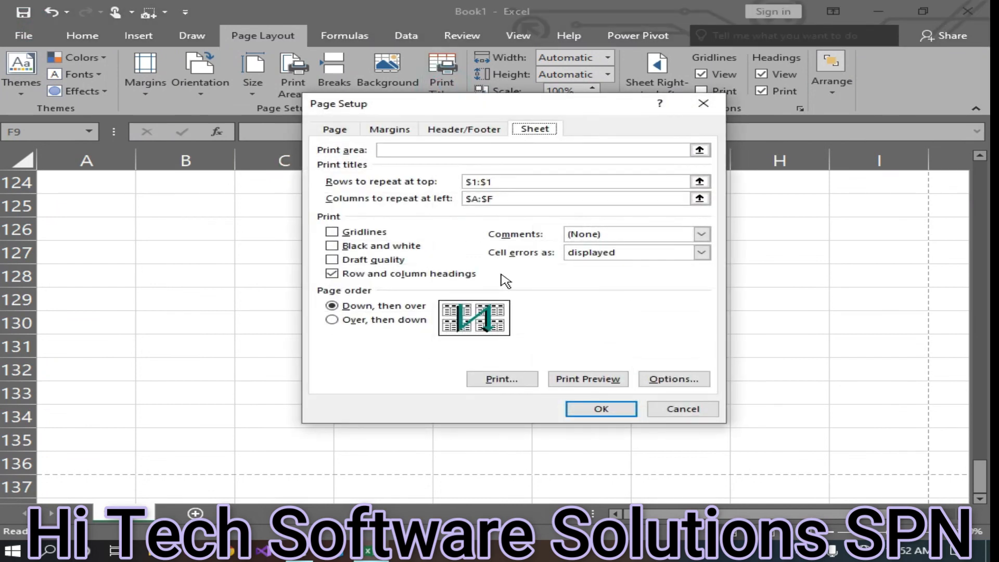
{"action": "left_click", "coordinate": [332, 232]}
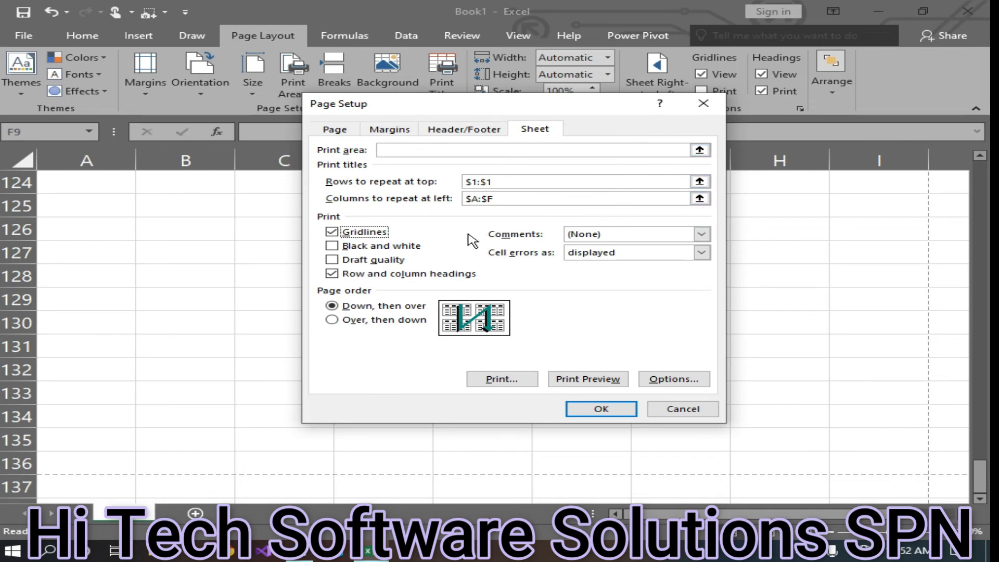
{"action": "left_click", "coordinate": [703, 234]}
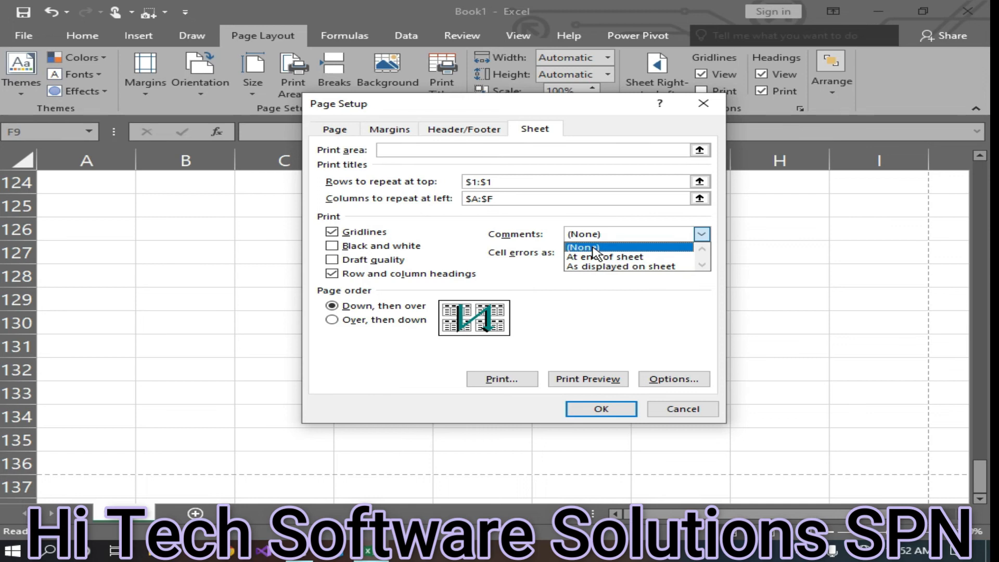
{"action": "left_click", "coordinate": [691, 107]}
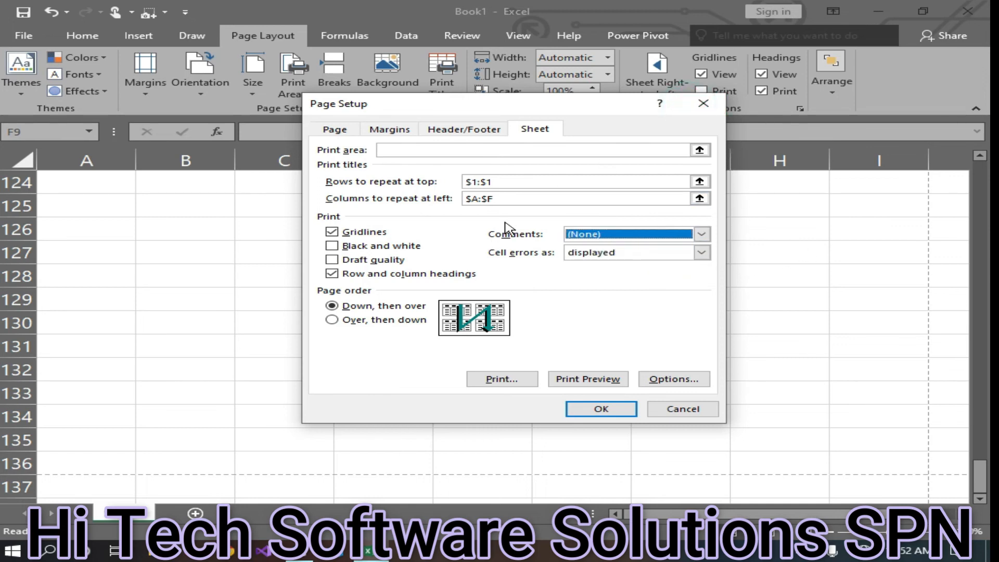
{"action": "left_click", "coordinate": [708, 106]}
- Add a comment to cell E15 reading "this is Four Hundred and Fifty one"
{"action": "scroll", "coordinate": [513, 259], "scroll_direction": "up", "scroll_amount": 13}
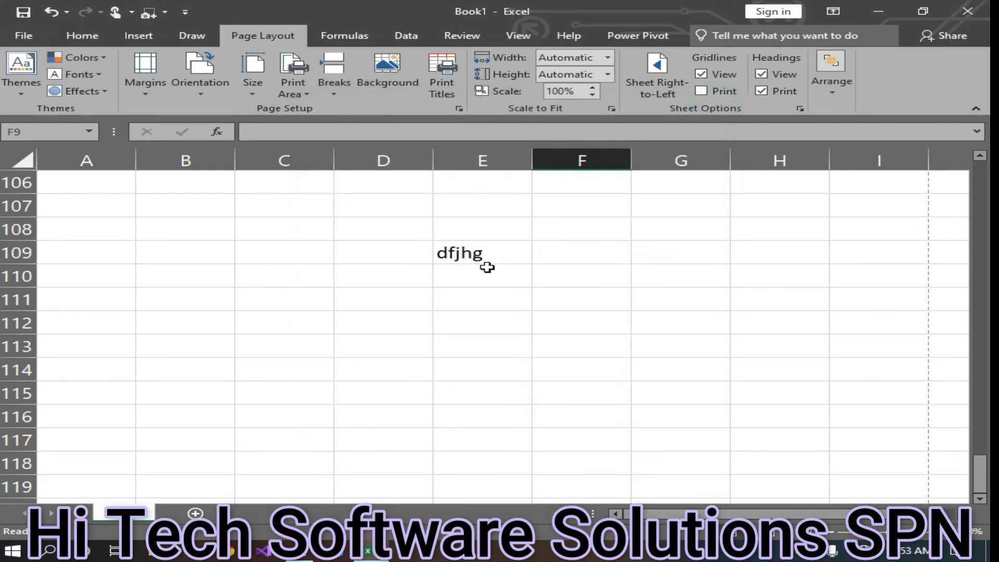
{"action": "scroll", "coordinate": [484, 364], "scroll_direction": "up", "scroll_amount": 18}
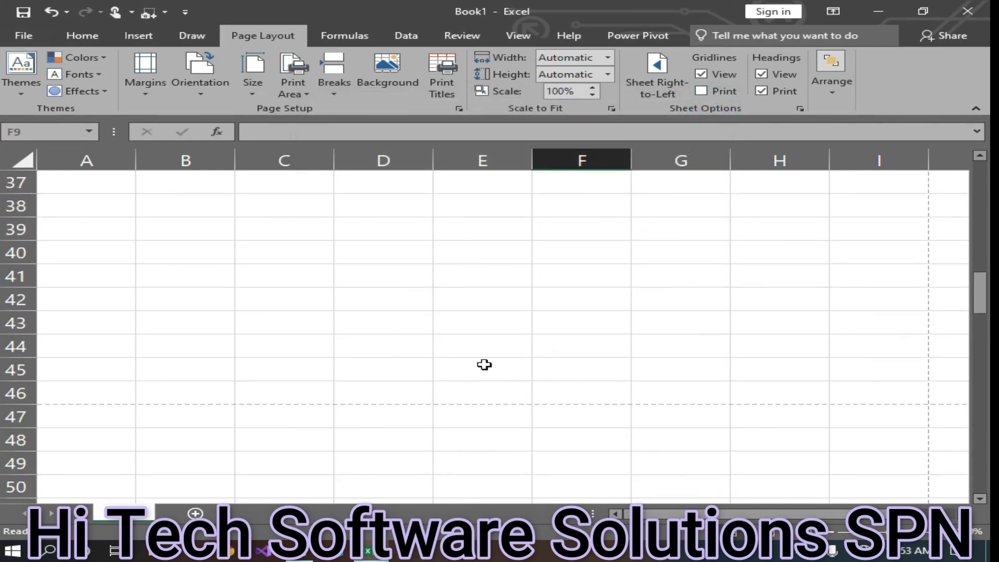
{"action": "left_click", "coordinate": [498, 301]}
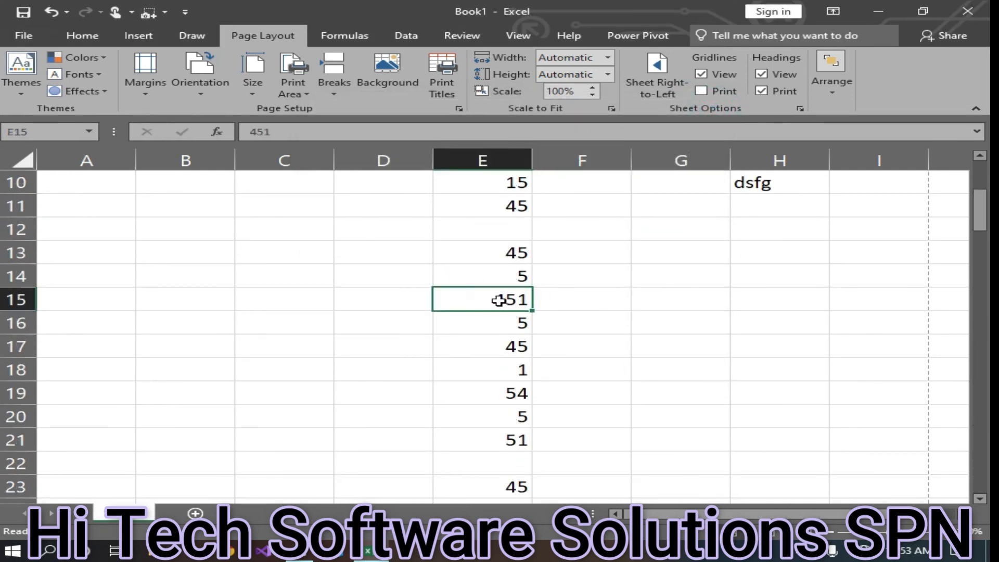
{"action": "right_click", "coordinate": [495, 294]}
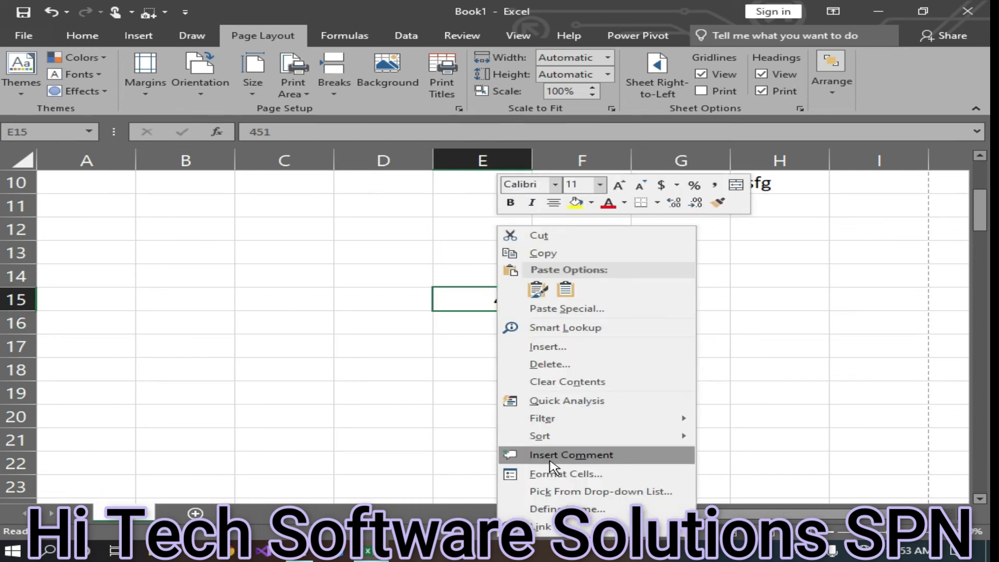
{"action": "left_click", "coordinate": [577, 456]}
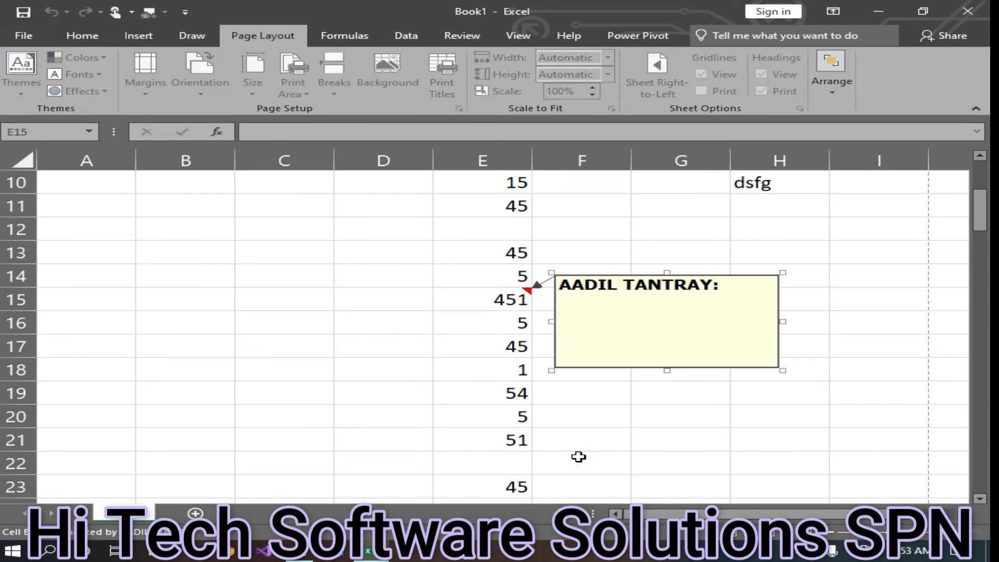
{"action": "type", "text": "this is a"}
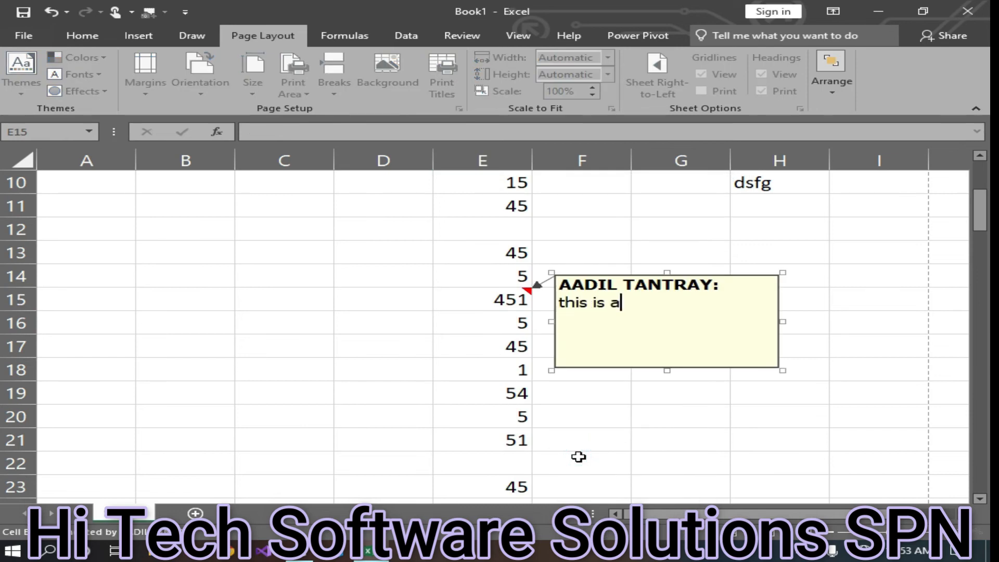
{"action": "type", "text": "he"}
{"action": "key", "text": "BackSpace"}
{"action": "key", "text": "BackSpace"}
{"action": "key", "text": "BackSpace"}
{"action": "type", "text": "Four Hundred and Fifty one"}
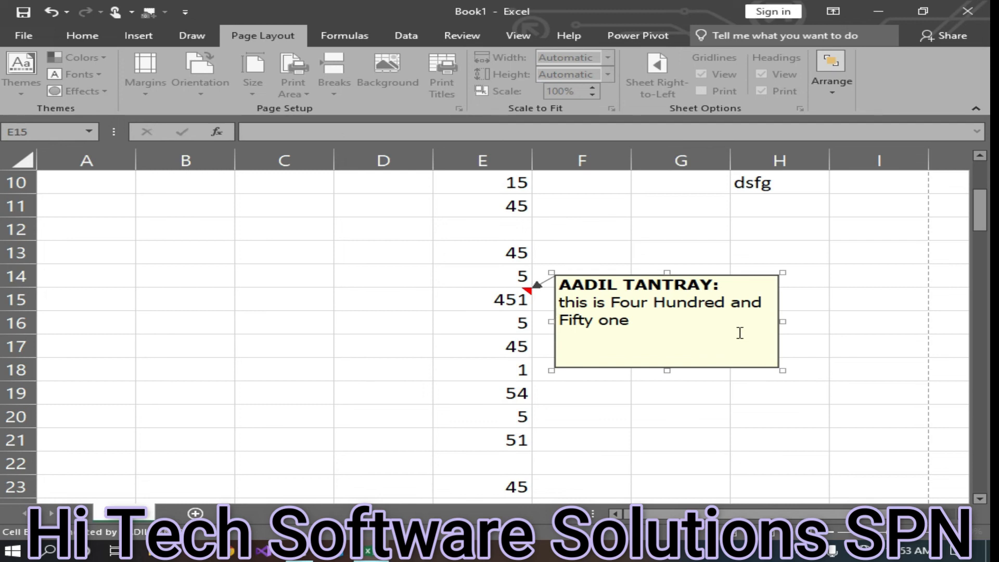
{"action": "left_click", "coordinate": [704, 383]}
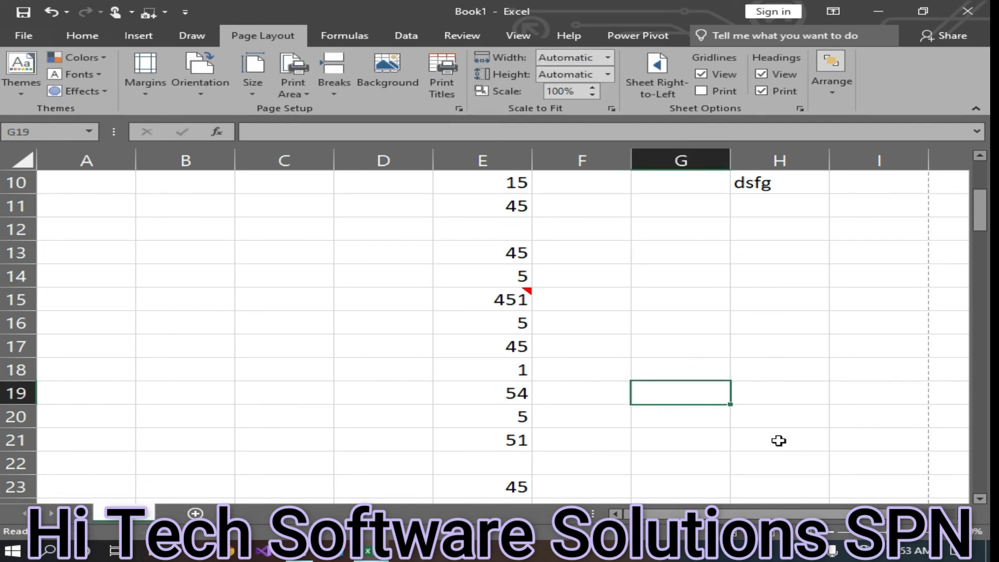
- Set the sheet's comments to print at the end of the sheet in the page setup
{"action": "left_click", "coordinate": [456, 92]}
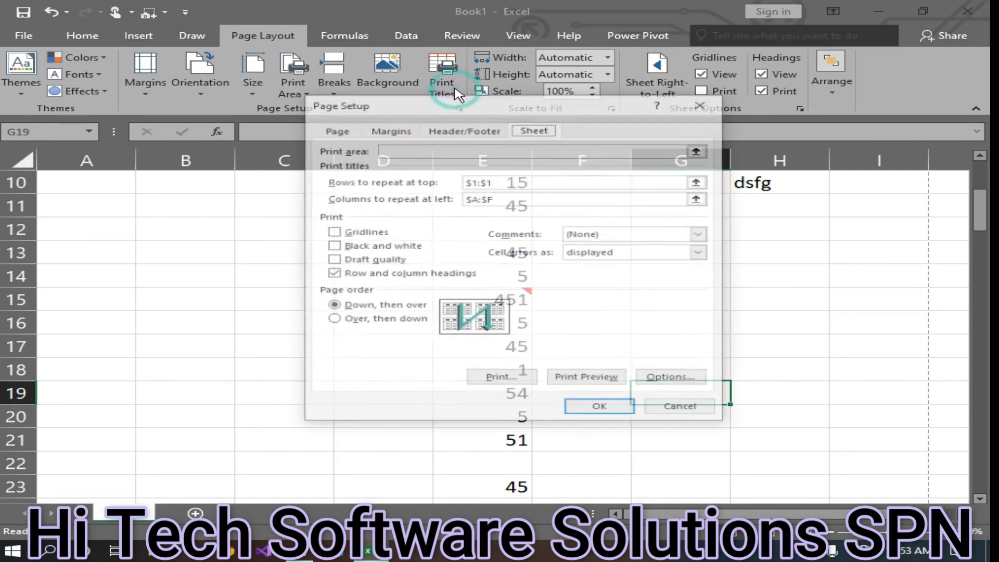
{"action": "left_click", "coordinate": [699, 234]}
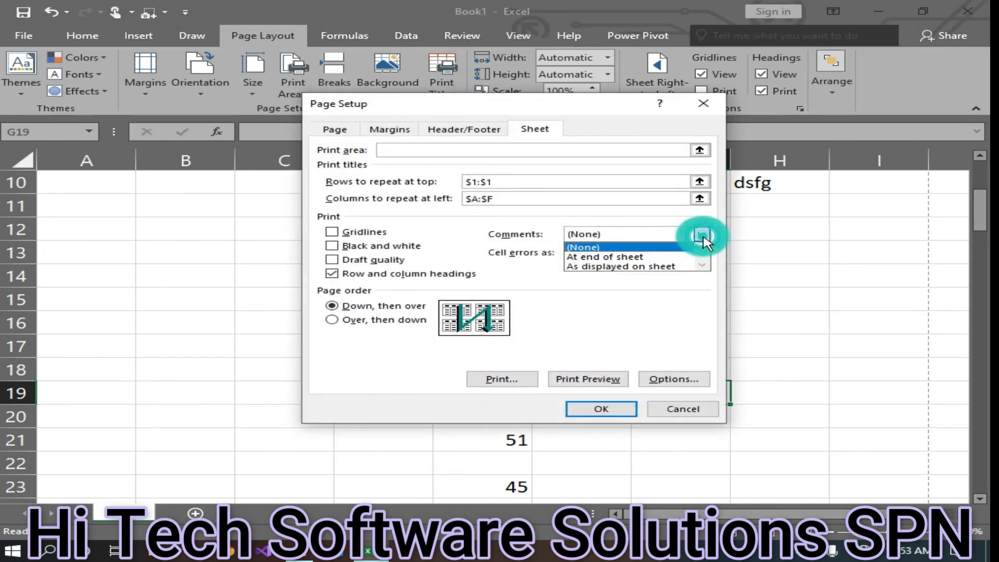
{"action": "left_click", "coordinate": [609, 259]}
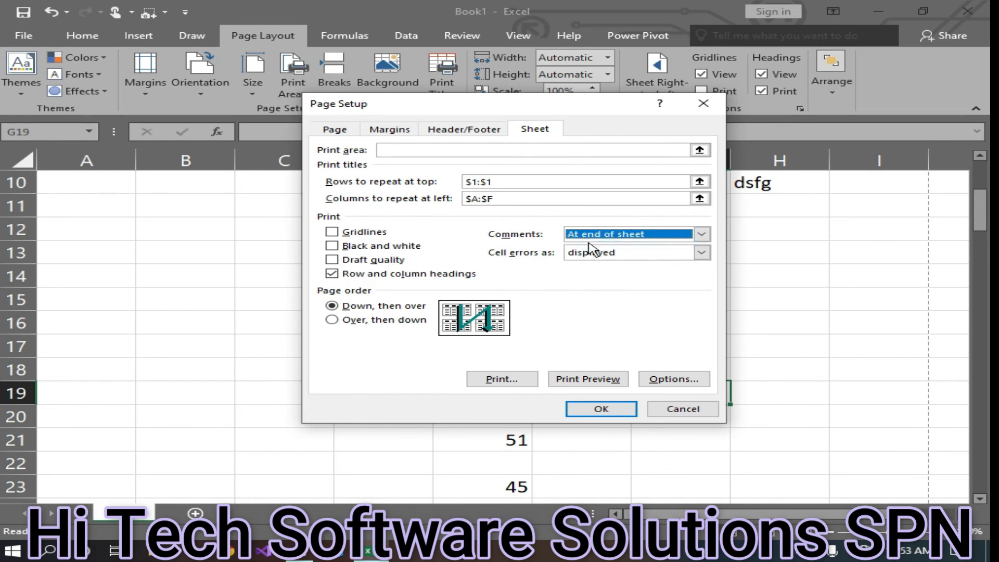
{"action": "left_click", "coordinate": [596, 413]}
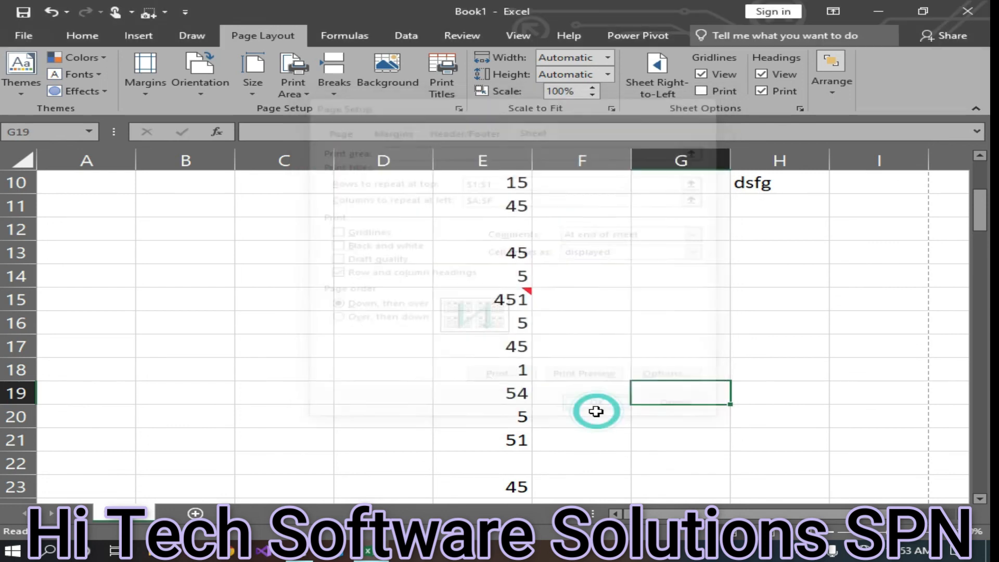
- Preview the printed pages through to the last page to examine how the comment prints, and return to the sheet
{"action": "key", "text": "ctrl+p"}
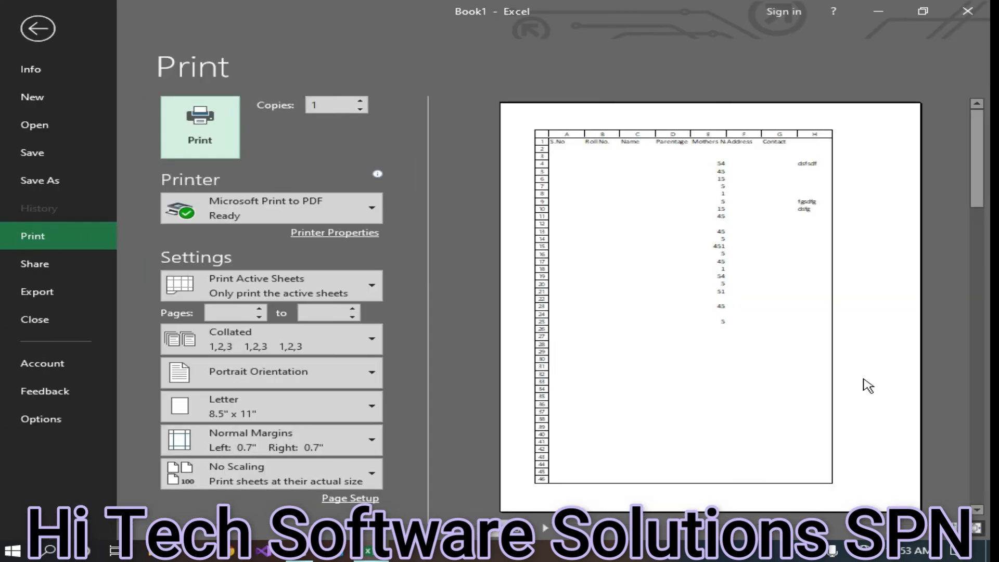
{"action": "scroll", "coordinate": [713, 373], "scroll_direction": "down", "scroll_amount": 5}
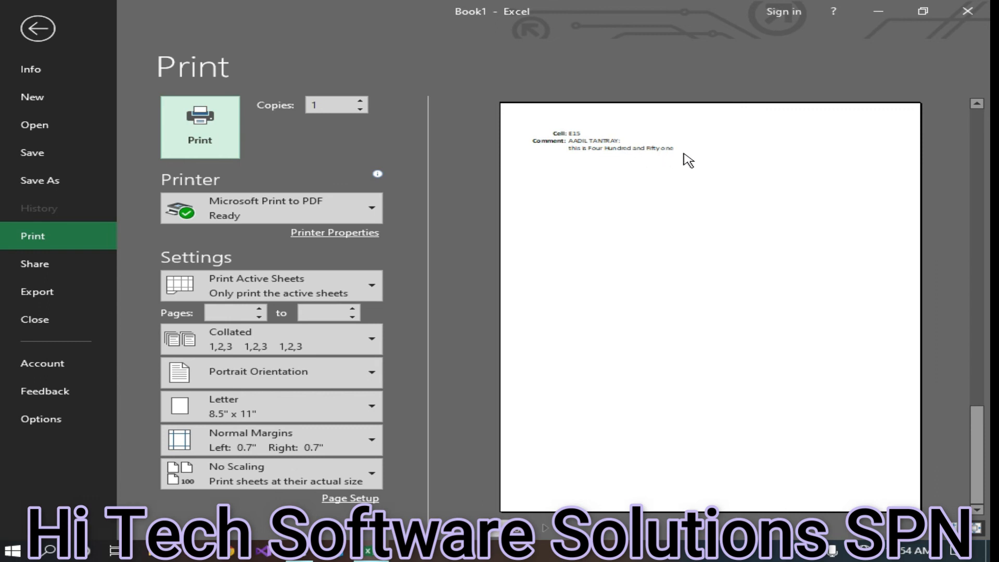
{"action": "key", "text": "Escape"}
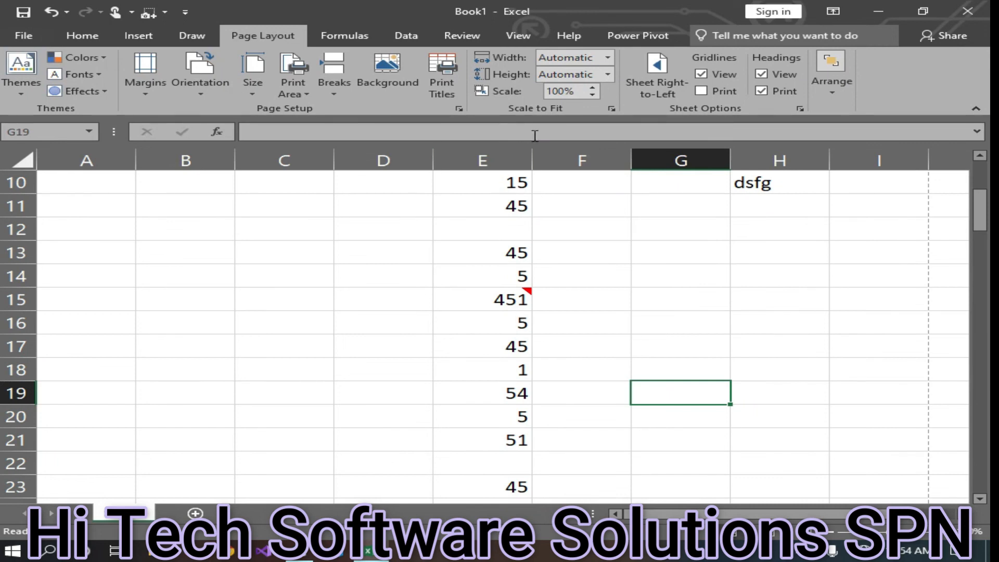
- Set the sheet's comments to print as displayed on the sheet, and open the print preview
{"action": "left_click", "coordinate": [445, 79]}
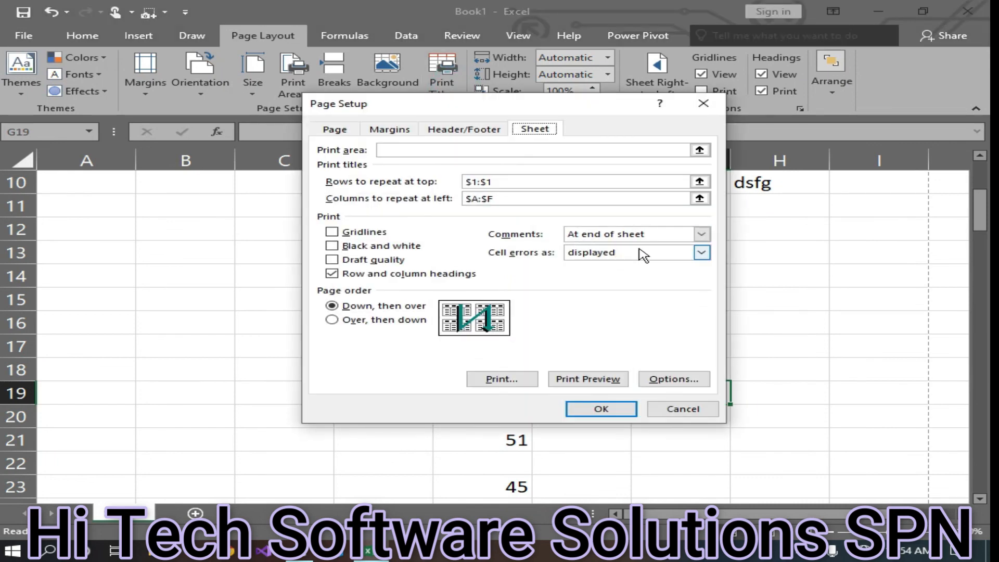
{"action": "left_click", "coordinate": [701, 234]}
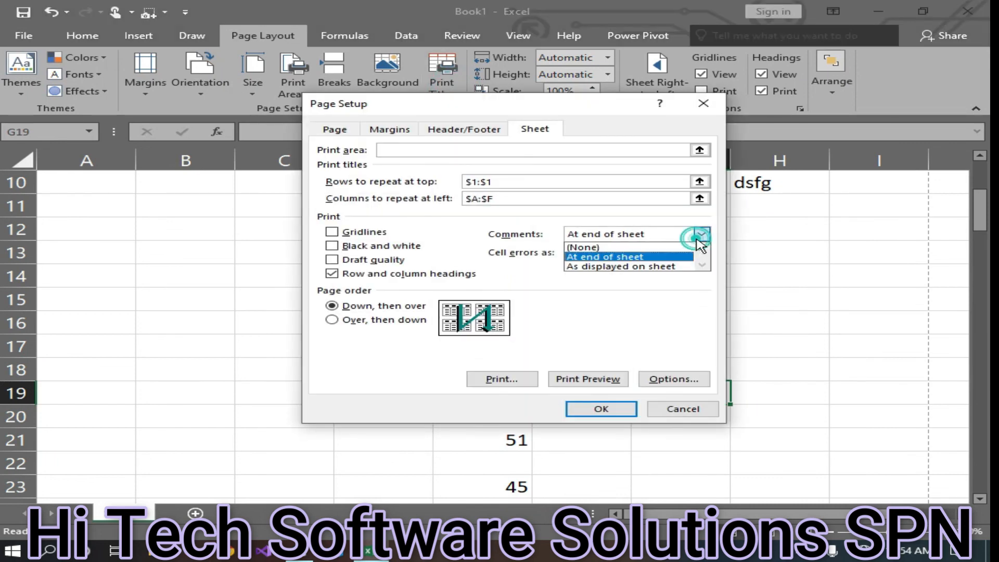
{"action": "left_click", "coordinate": [619, 266]}
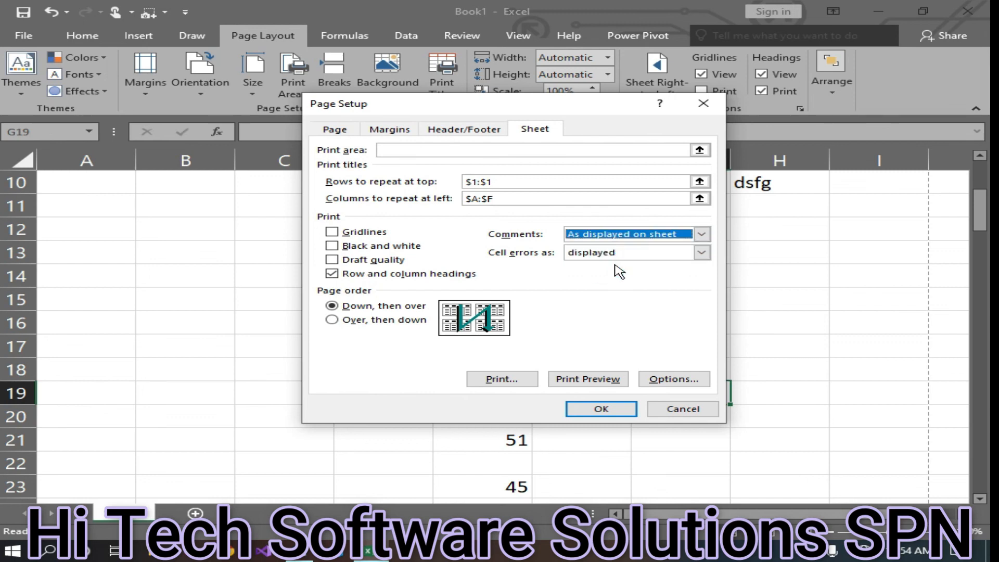
{"action": "left_click", "coordinate": [608, 408]}
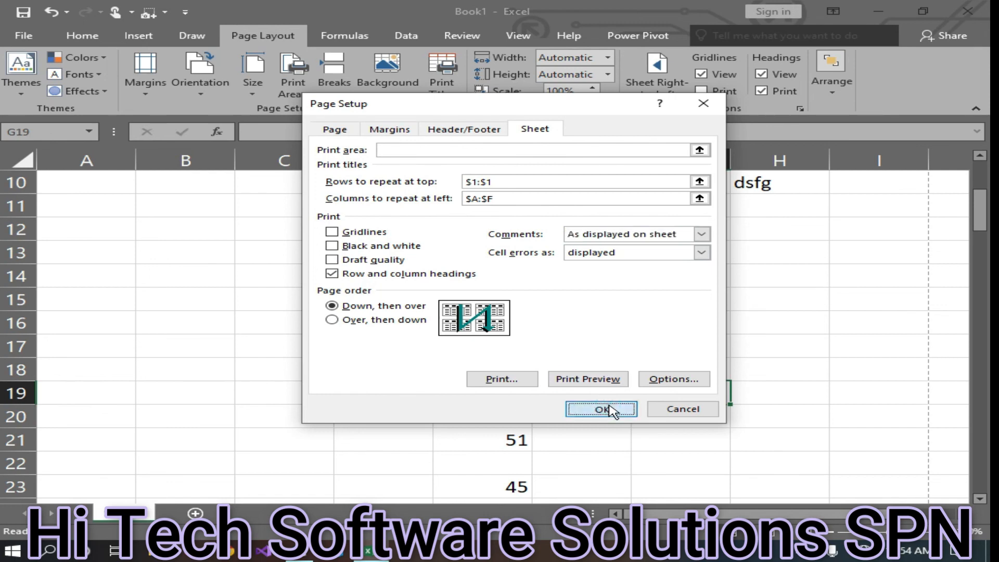
{"action": "key", "text": "ctrl+p"}
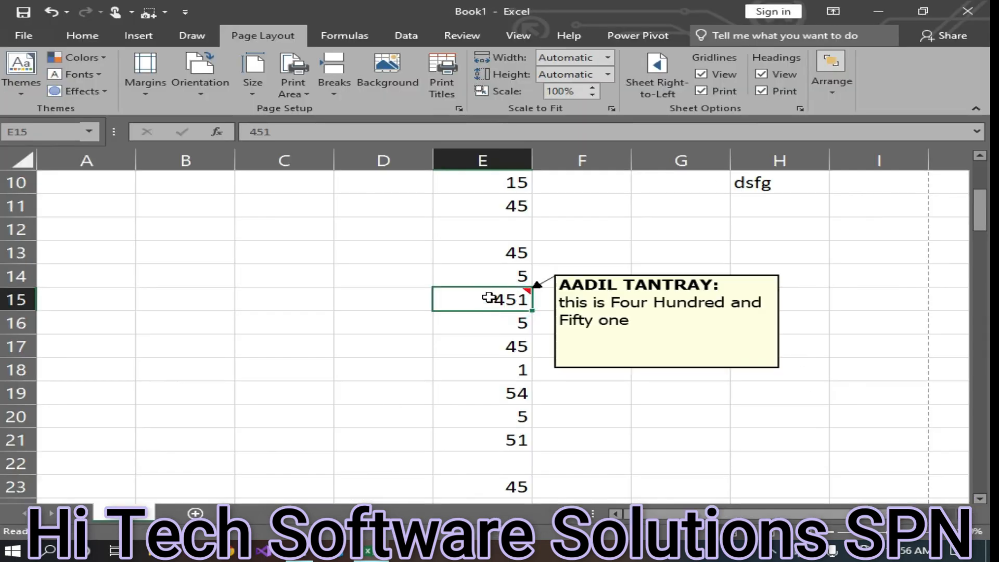
- Make the comment on cell E15 permanently visible on the sheet and open the print preview
{"action": "right_click", "coordinate": [490, 298]}
{"action": "left_click", "coordinate": [440, 299]}
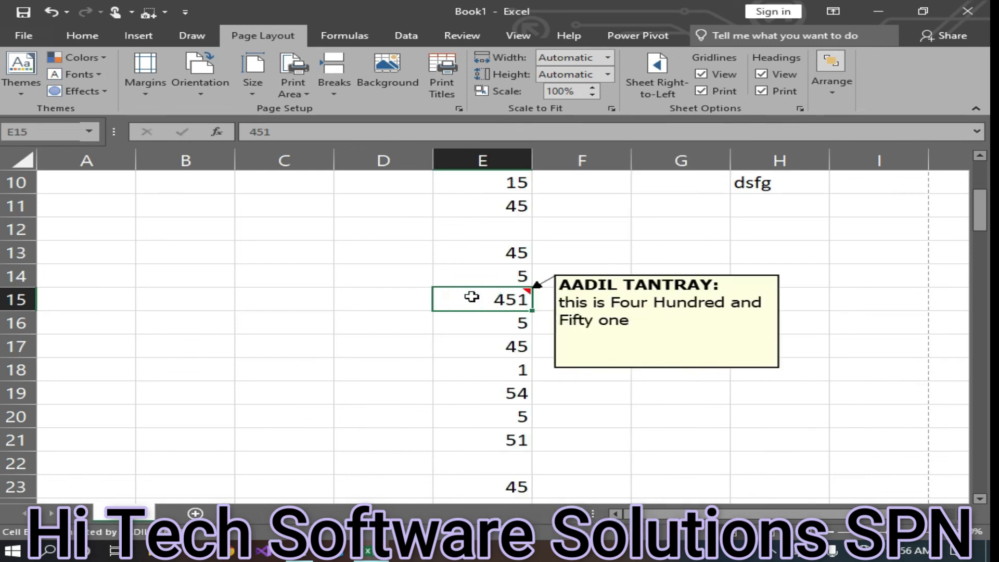
{"action": "left_click", "coordinate": [88, 36]}
{"action": "left_click", "coordinate": [846, 74]}
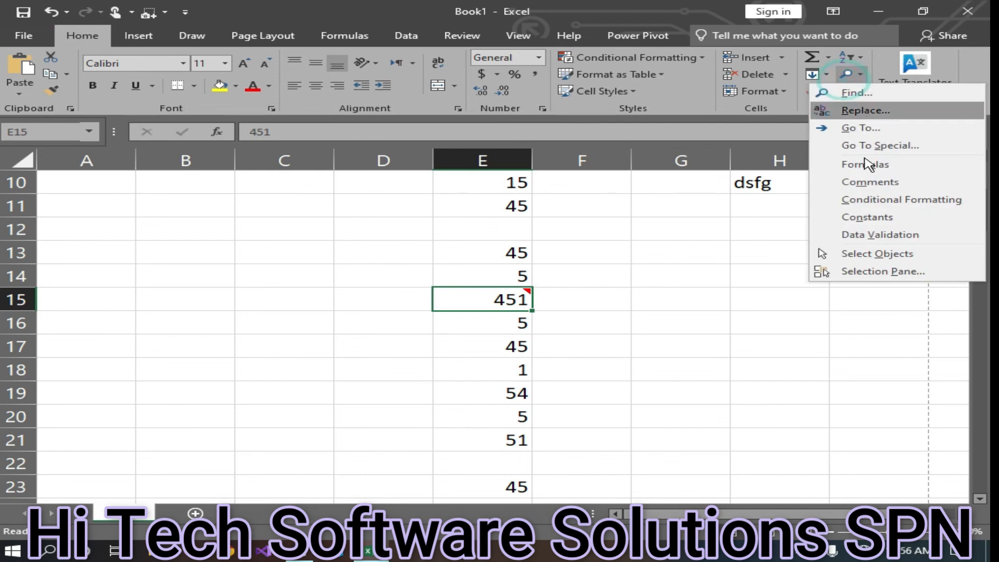
{"action": "left_click", "coordinate": [849, 270]}
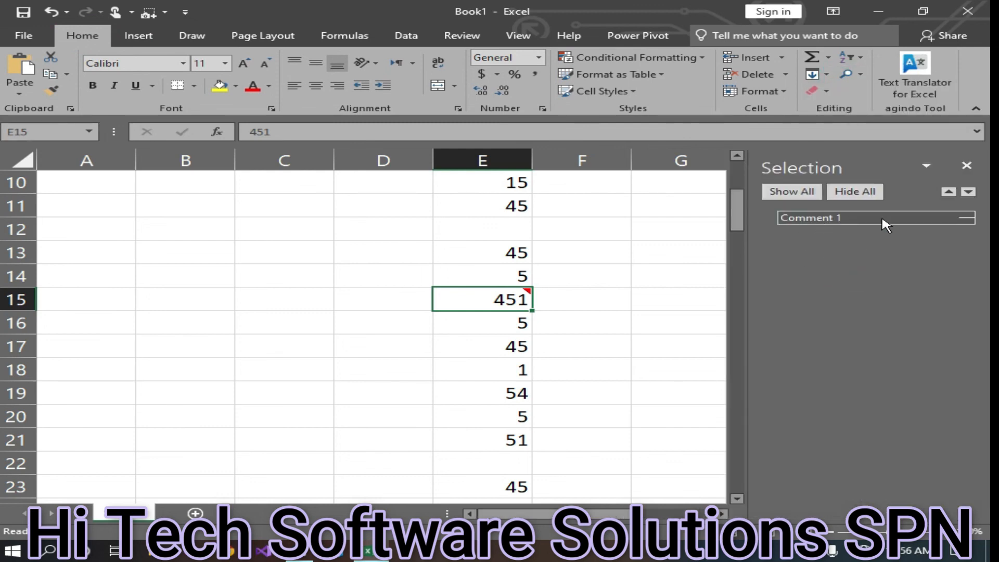
{"action": "left_click", "coordinate": [966, 217]}
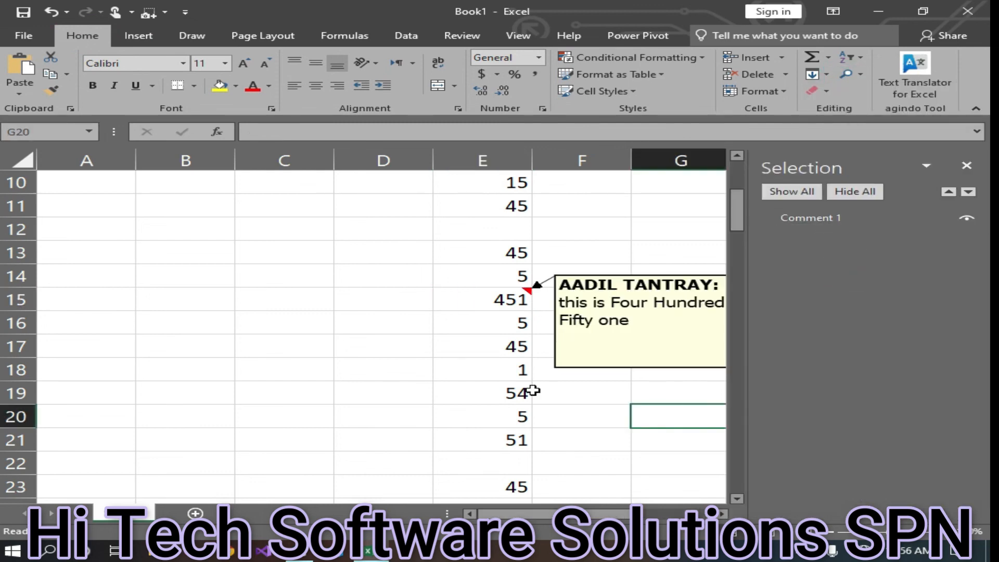
{"action": "left_click", "coordinate": [966, 166]}
{"action": "key", "text": "ctrl+p"}
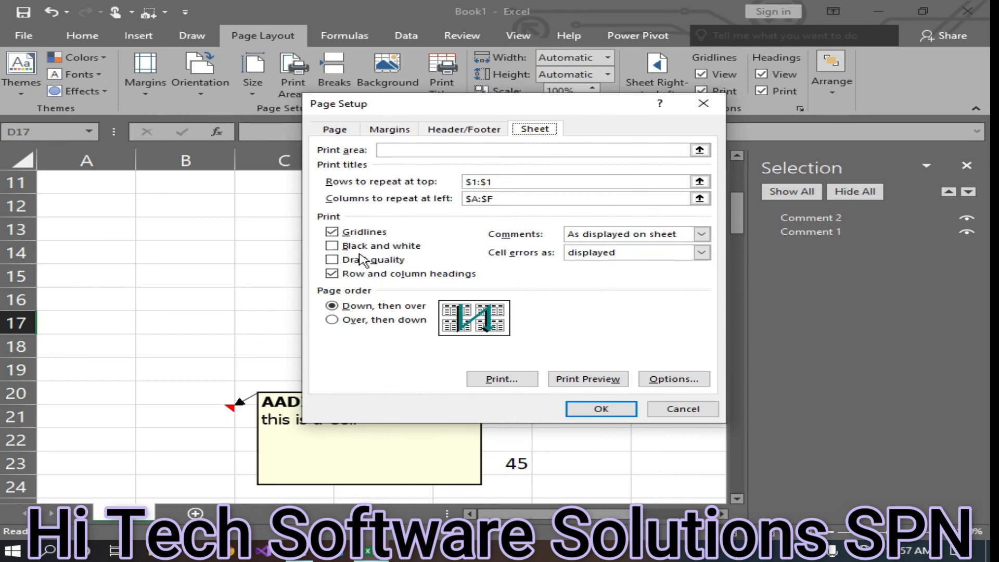
- Turn on black and white printing in the sheet's page setup, and preview the printed page before returning to the sheet
{"action": "left_click", "coordinate": [332, 246]}
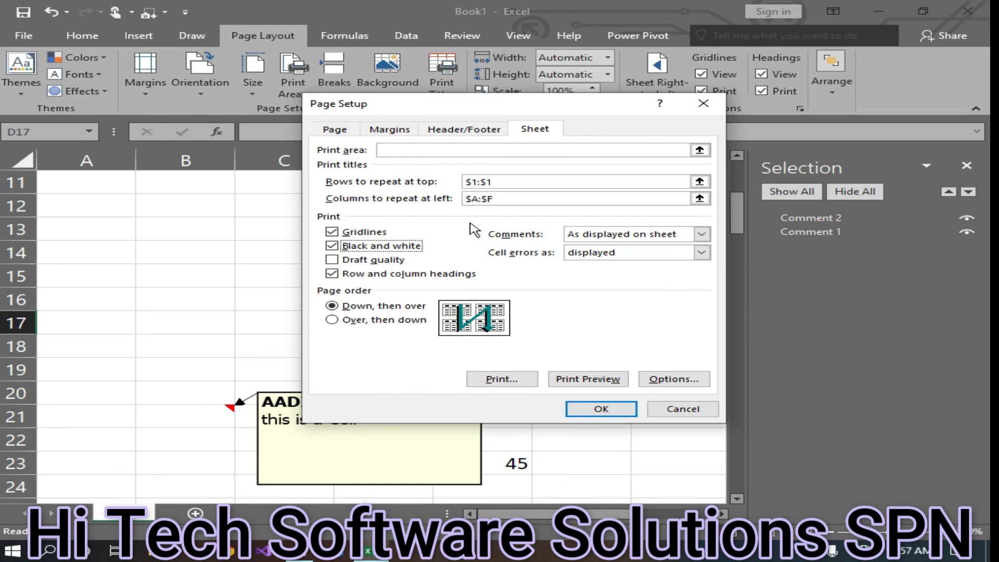
{"action": "left_click", "coordinate": [605, 409]}
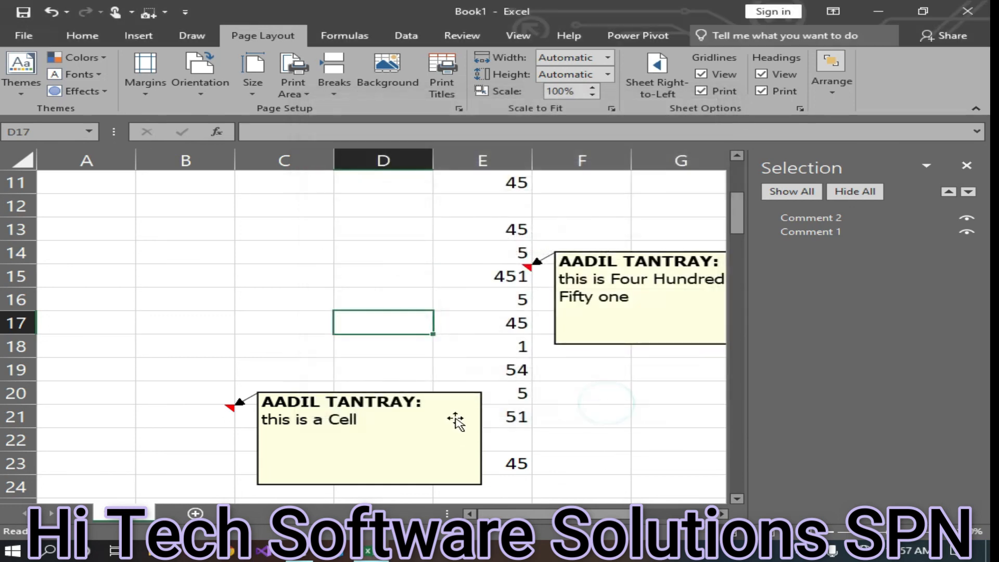
{"action": "key", "text": "ctrl+p"}
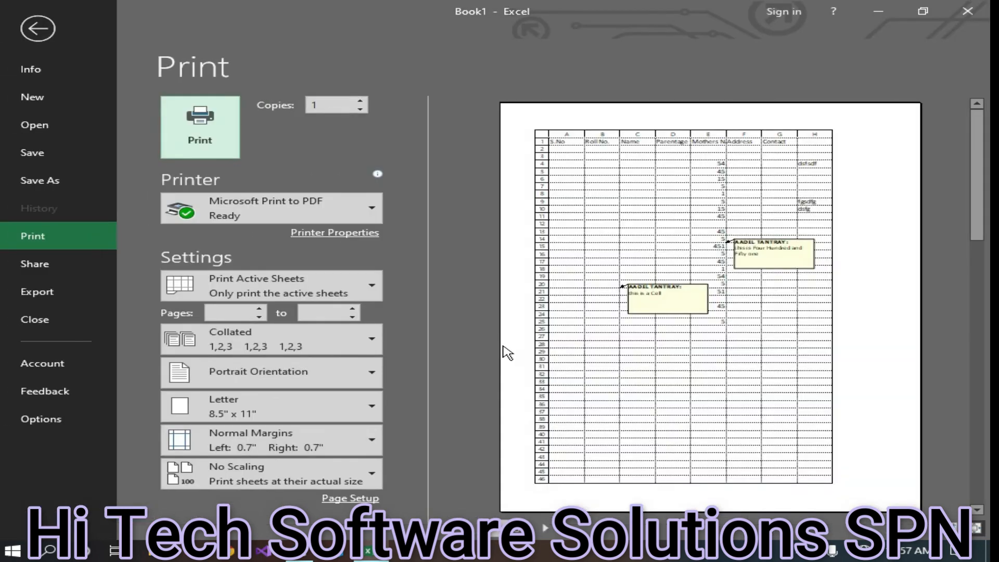
{"action": "left_click", "coordinate": [37, 28]}
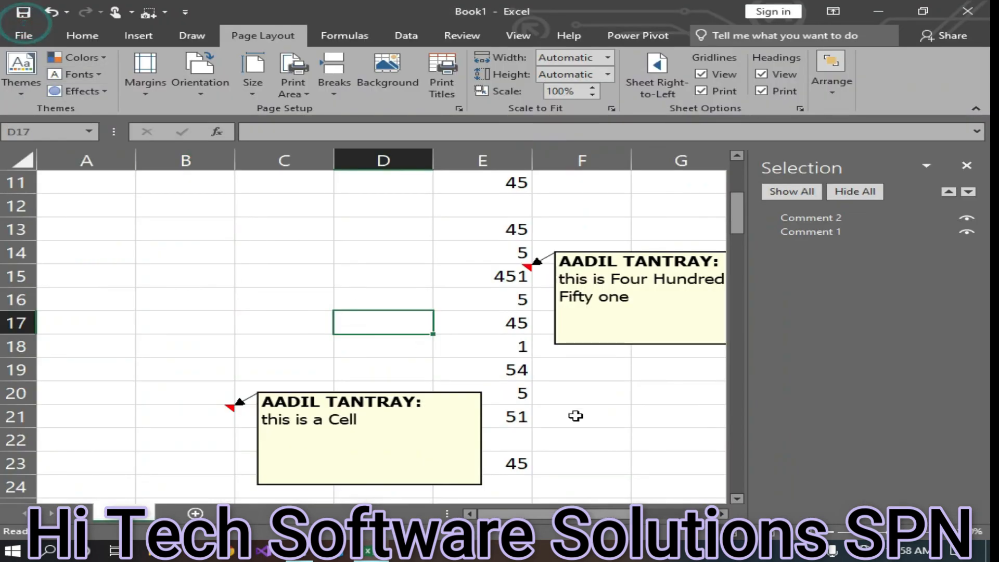
- Give cell E13 a red font colour and a yellow fill
{"action": "left_click", "coordinate": [496, 277]}
{"action": "left_click", "coordinate": [464, 244]}
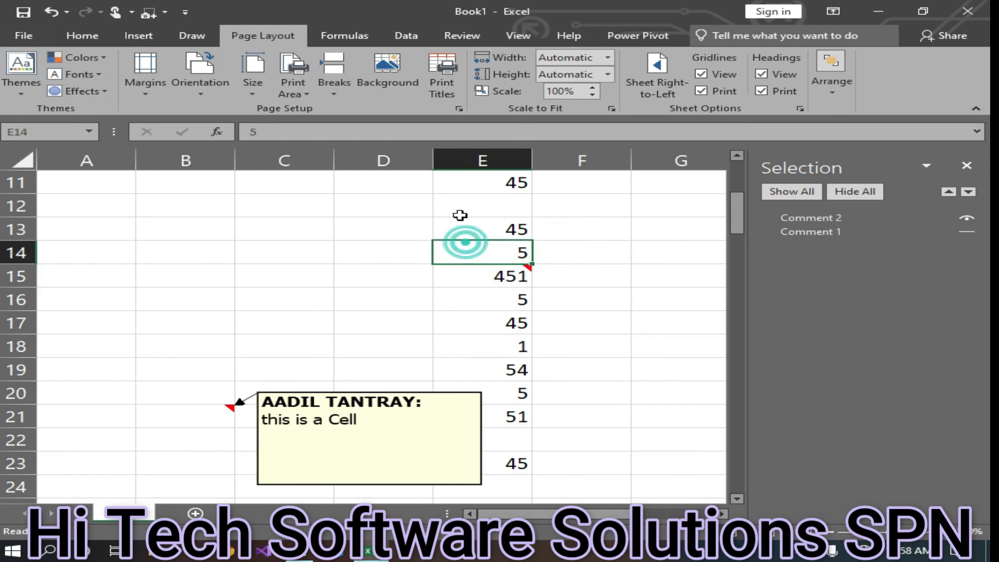
{"action": "left_click", "coordinate": [463, 234]}
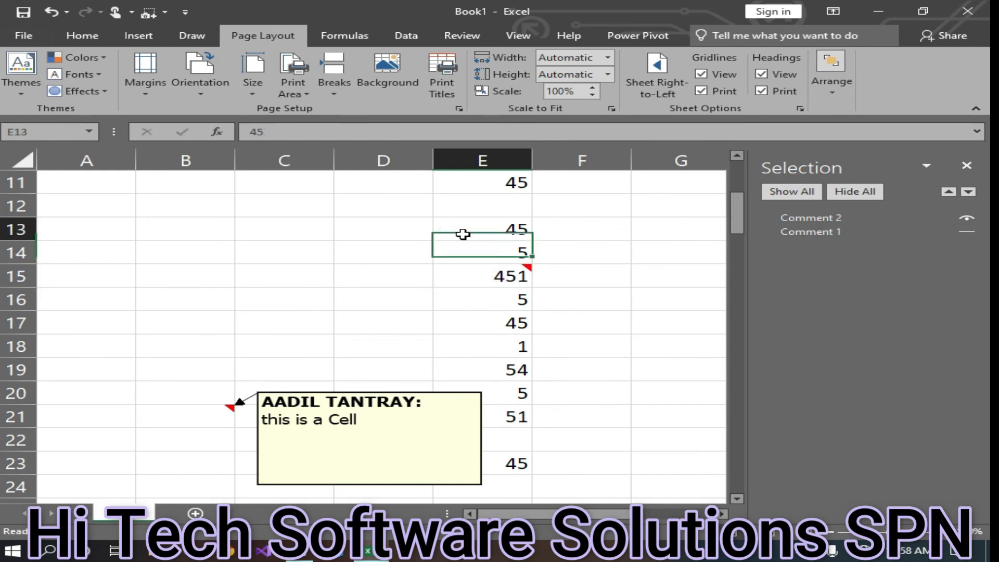
{"action": "left_click", "coordinate": [82, 34]}
{"action": "left_click", "coordinate": [252, 86]}
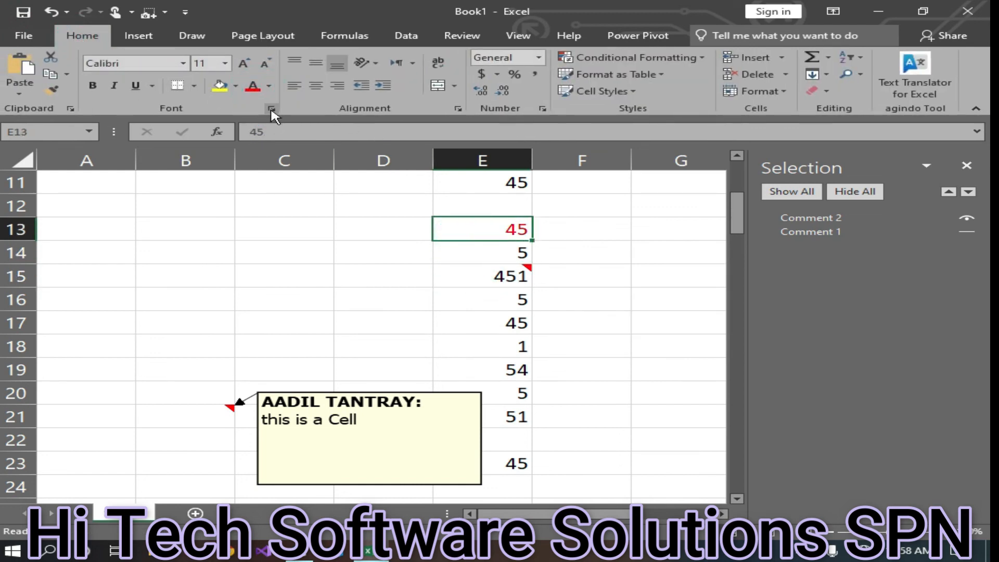
{"action": "left_click", "coordinate": [219, 85]}
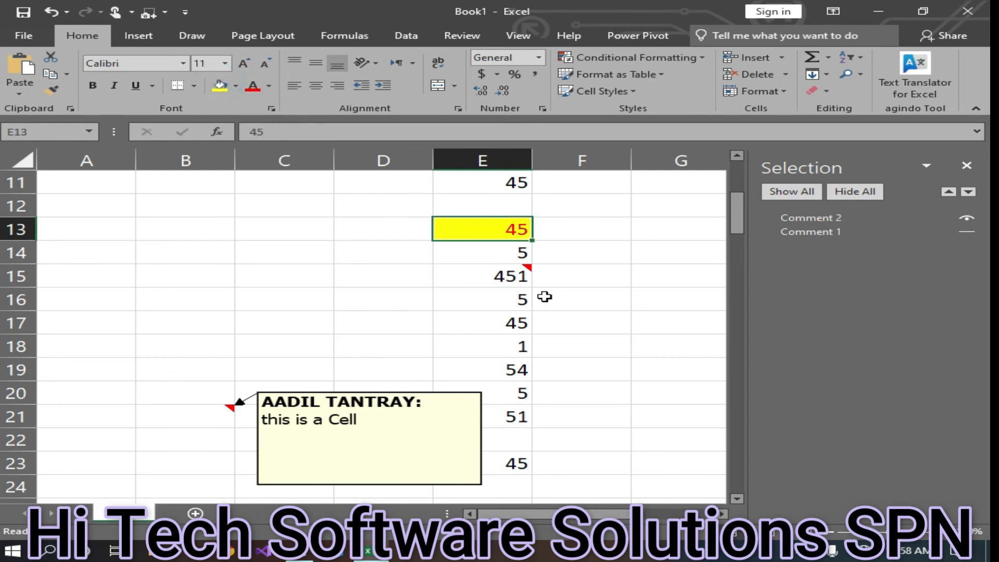
- Apply a yellow fill to cell E4
{"action": "scroll", "coordinate": [512, 474], "scroll_direction": "down", "scroll_amount": 3}
{"action": "scroll", "coordinate": [469, 328], "scroll_direction": "up", "scroll_amount": 6}
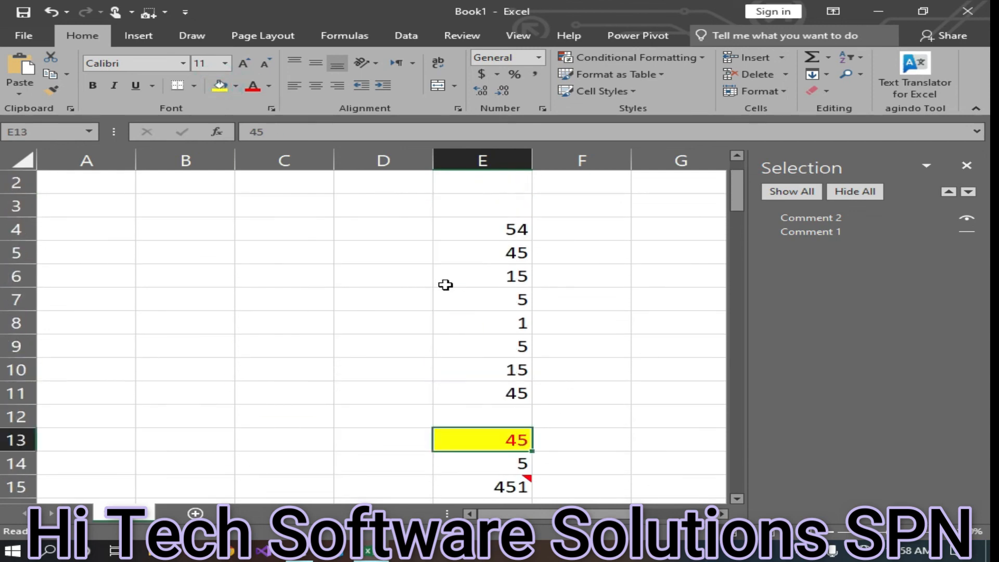
{"action": "left_click", "coordinate": [458, 234]}
{"action": "left_click", "coordinate": [220, 85]}
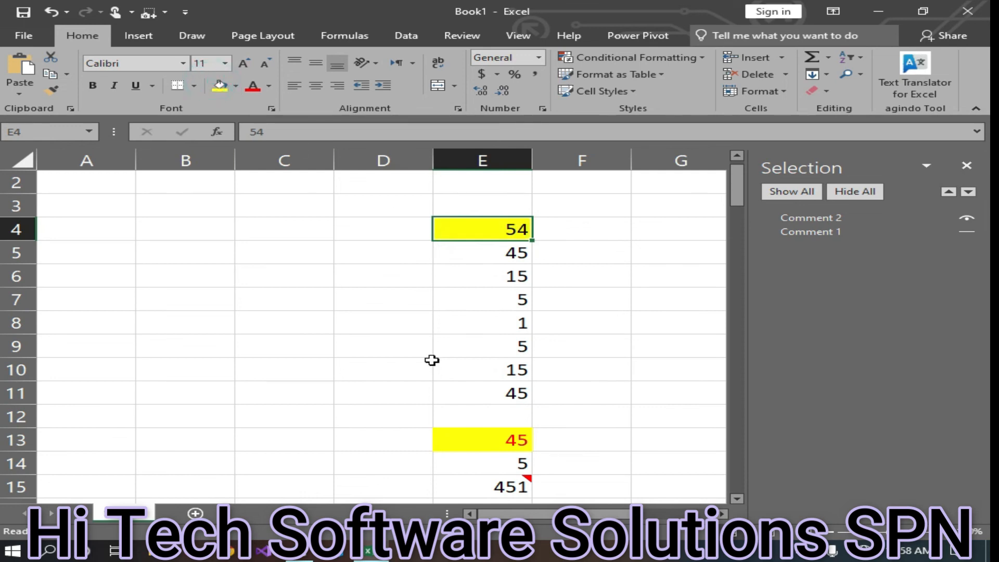
- Fill the range A2:F14 with a light gold theme colour after trying a grey shade
{"action": "left_click", "coordinate": [144, 247]}
{"action": "key", "text": "ctrl+a"}
{"action": "left_click", "coordinate": [343, 270]}
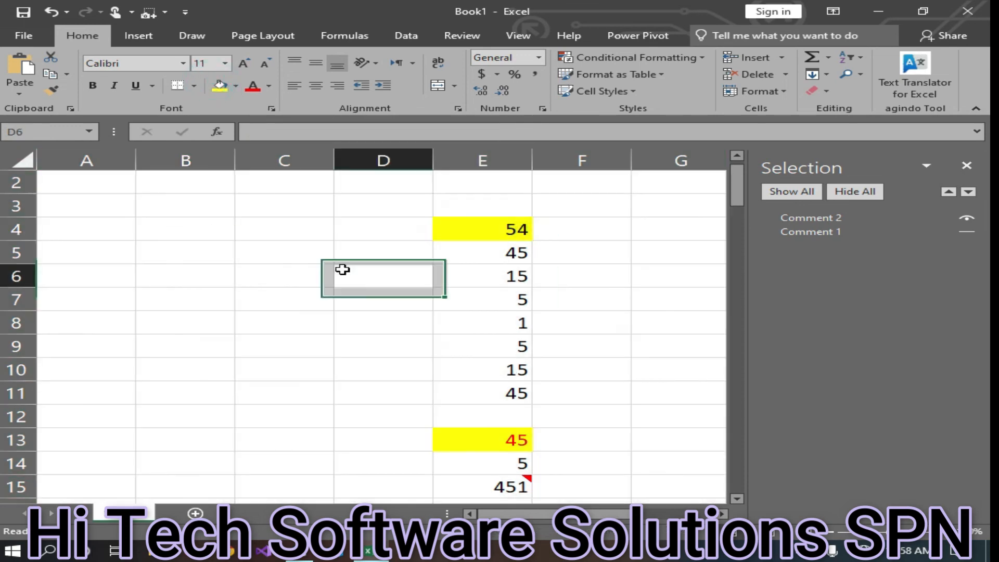
{"action": "left_click_drag", "start_coordinate": [75, 186], "coordinate": [616, 468]}
{"action": "left_click", "coordinate": [237, 91]}
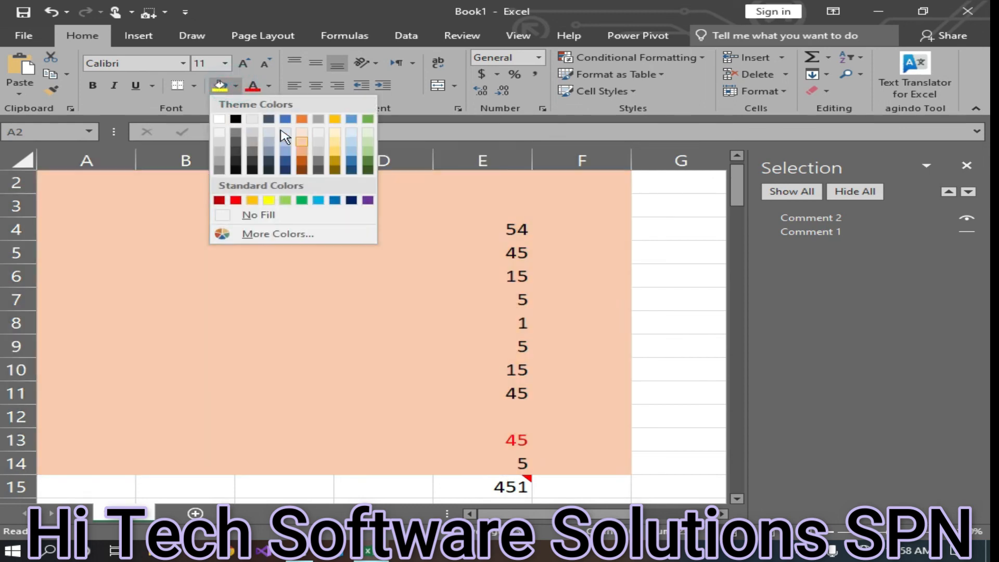
{"action": "left_click", "coordinate": [257, 133]}
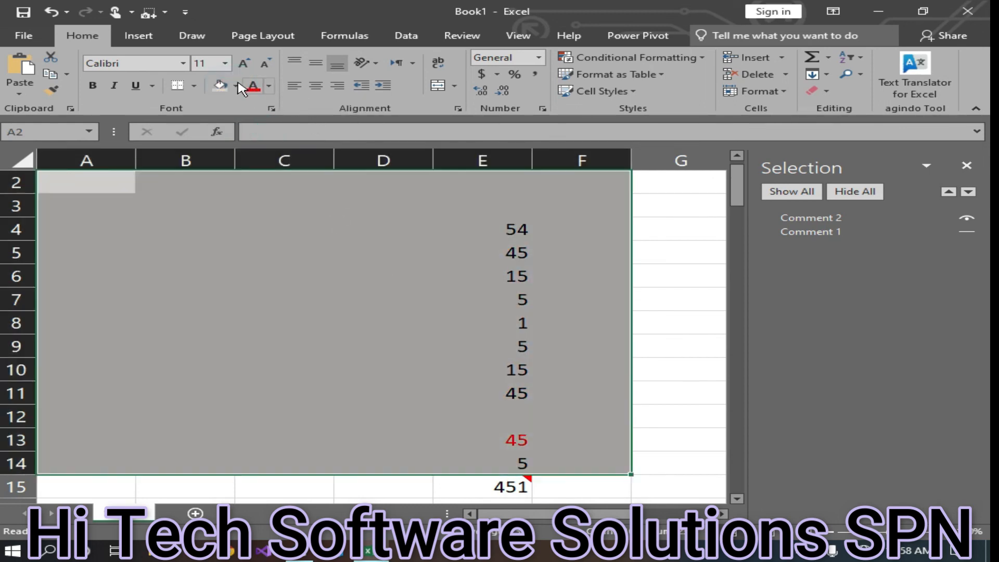
{"action": "left_click", "coordinate": [236, 86]}
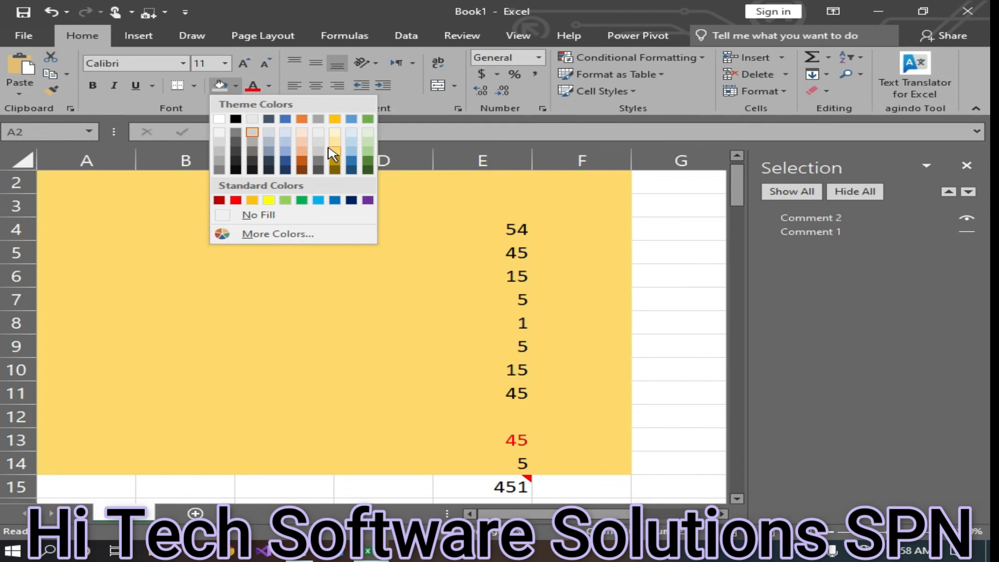
{"action": "left_click", "coordinate": [334, 151]}
- Preview how the filled range prints with black and white printing on, and return to the sheet
{"action": "left_click", "coordinate": [677, 365]}
{"action": "key", "text": "ctrl+p"}
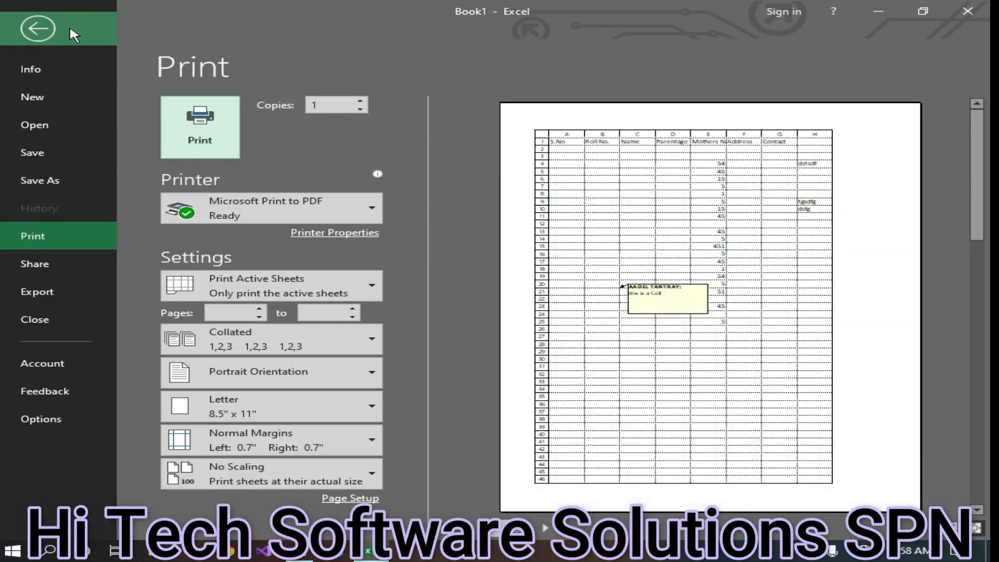
{"action": "left_click", "coordinate": [10, 36]}
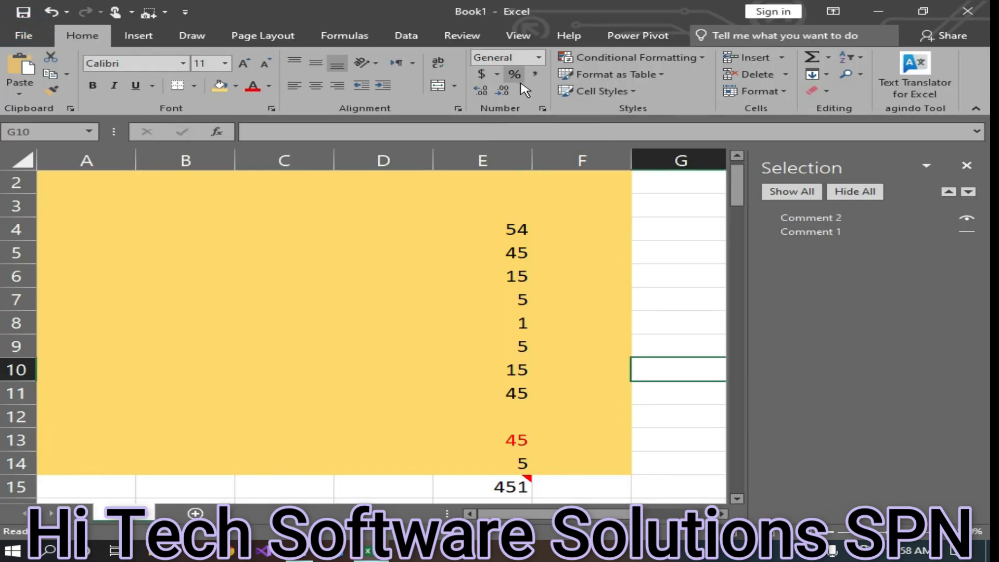
- Turn off black and white printing in the page setup, and preview the printed page before returning to the sheet
{"action": "left_click", "coordinate": [240, 39]}
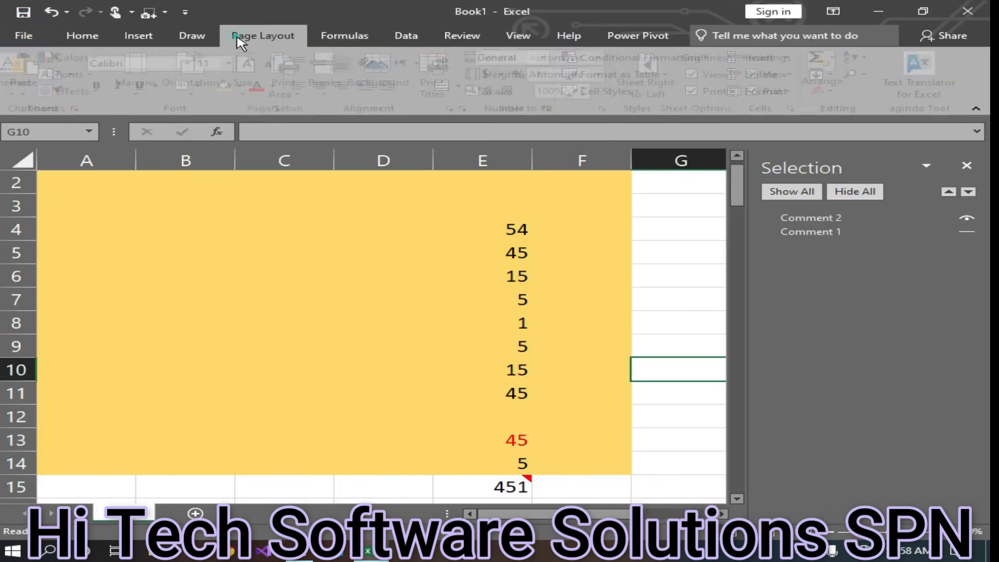
{"action": "left_click", "coordinate": [439, 89]}
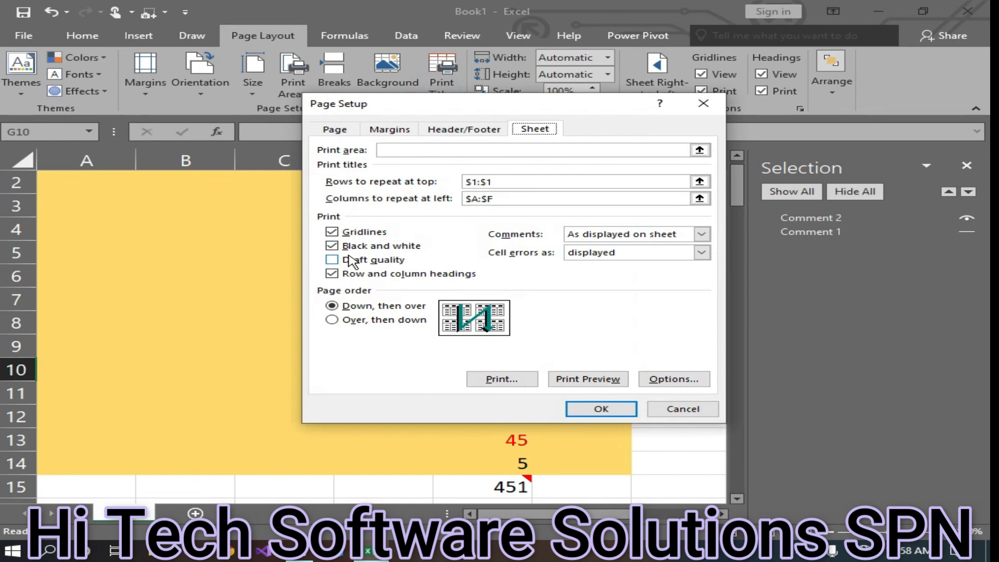
{"action": "left_click", "coordinate": [332, 246]}
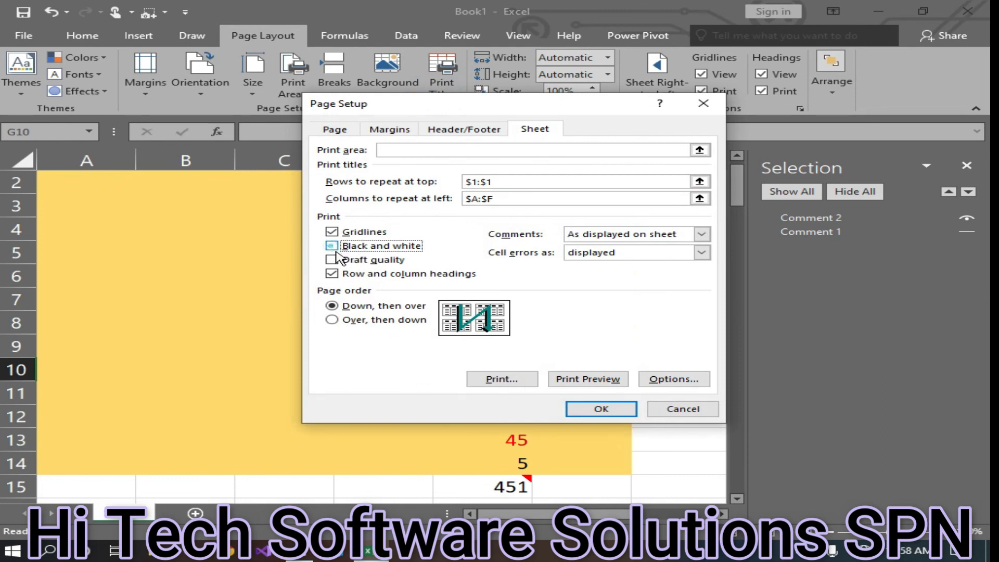
{"action": "left_click", "coordinate": [598, 411]}
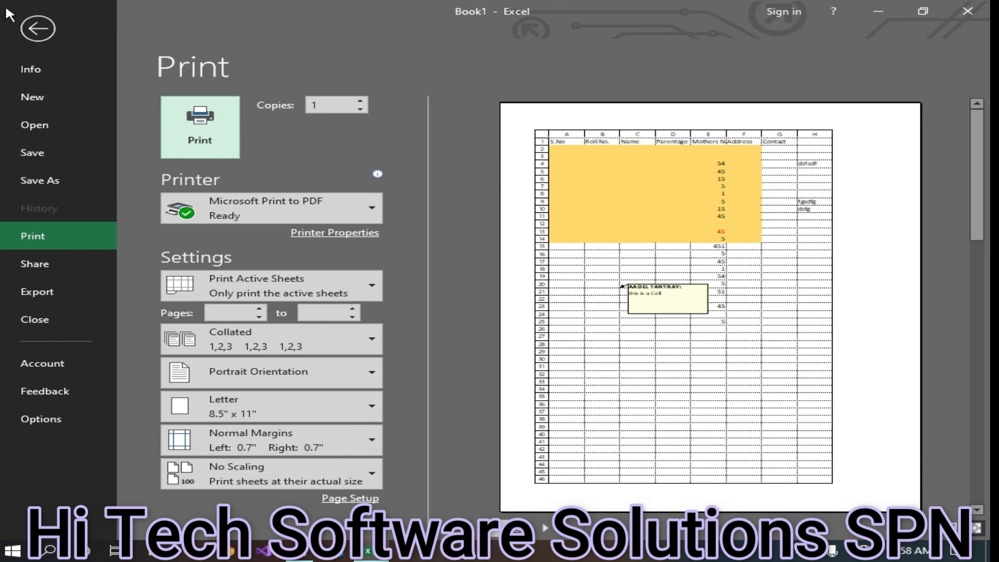
{"action": "left_click", "coordinate": [34, 29]}
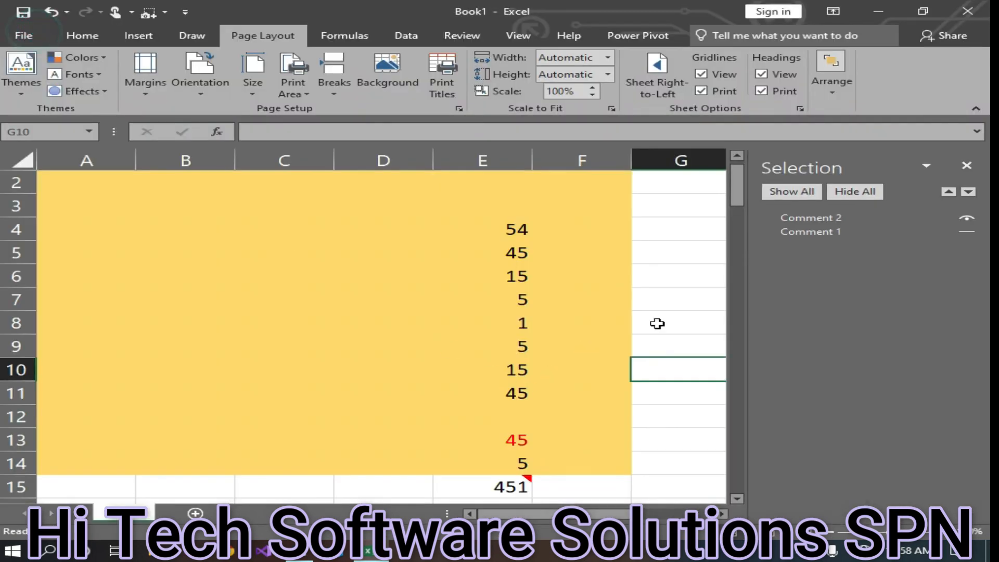
- Turn off printing of row and column headings, and preview the page before returning to the sheet
{"action": "left_click", "coordinate": [443, 88]}
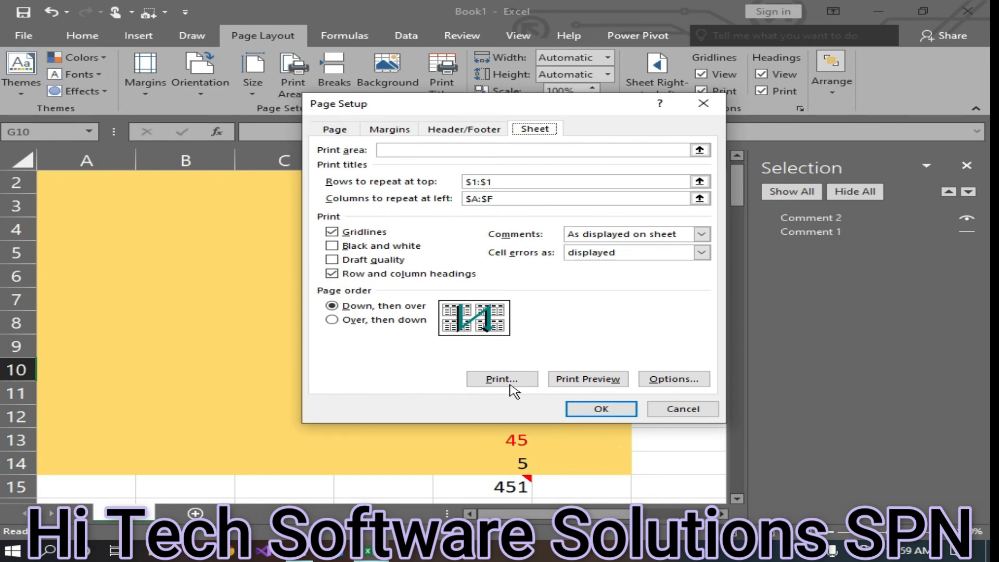
{"action": "left_click", "coordinate": [333, 276]}
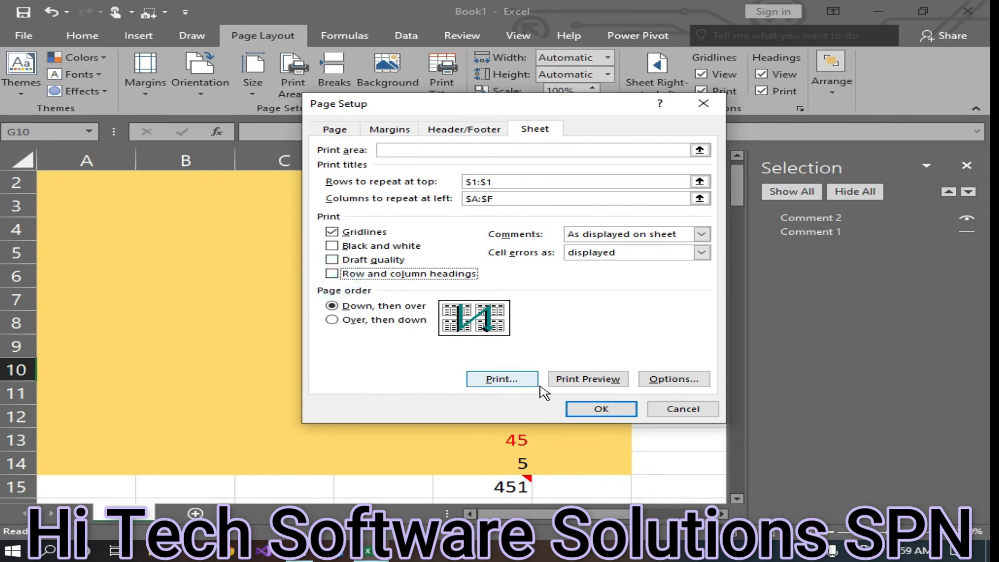
{"action": "left_click", "coordinate": [598, 408]}
{"action": "key", "text": "ctrl+p"}
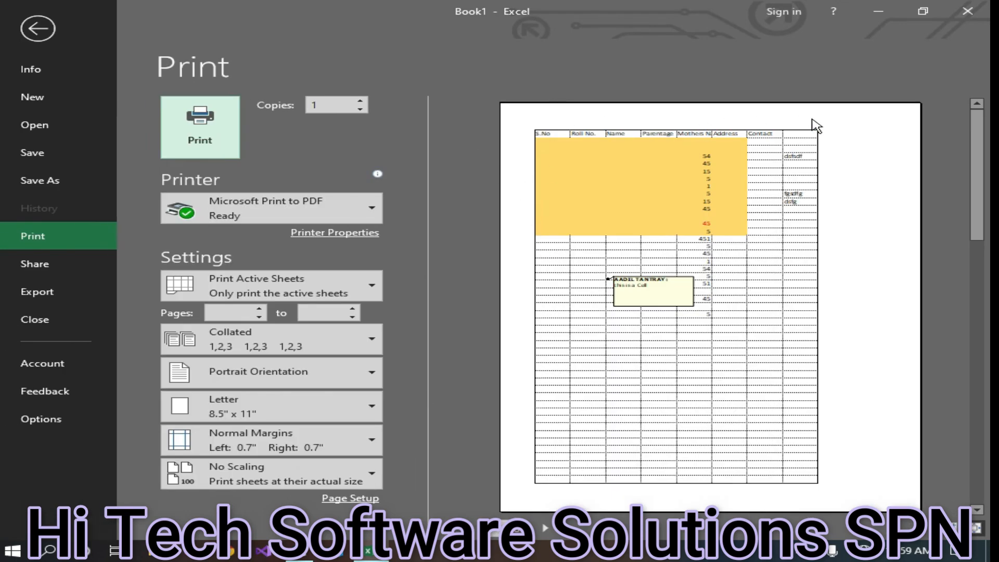
{"action": "left_click", "coordinate": [78, 29]}
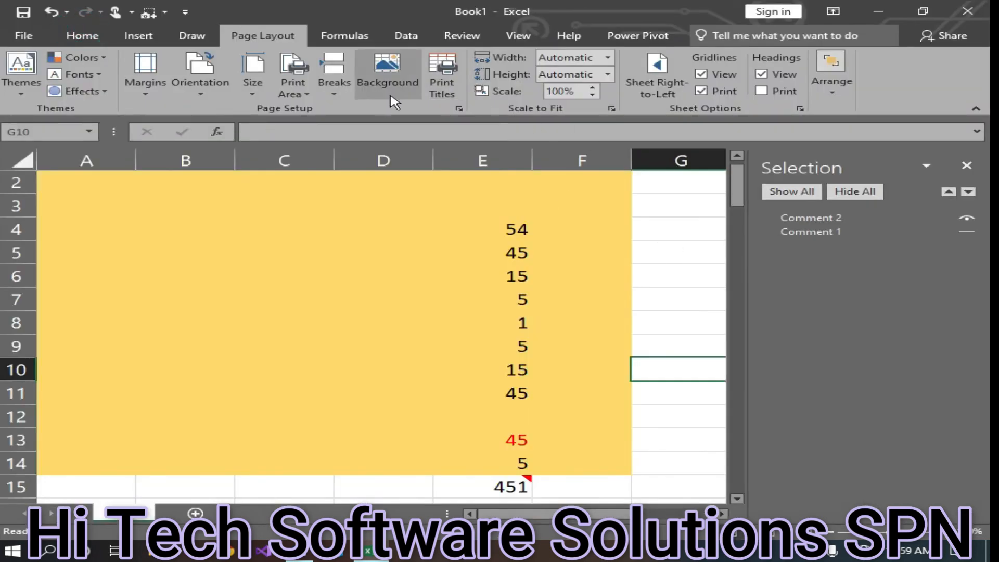
- Turn printing of row and column headings back on, and preview the page before returning to the sheet
{"action": "left_click", "coordinate": [441, 78]}
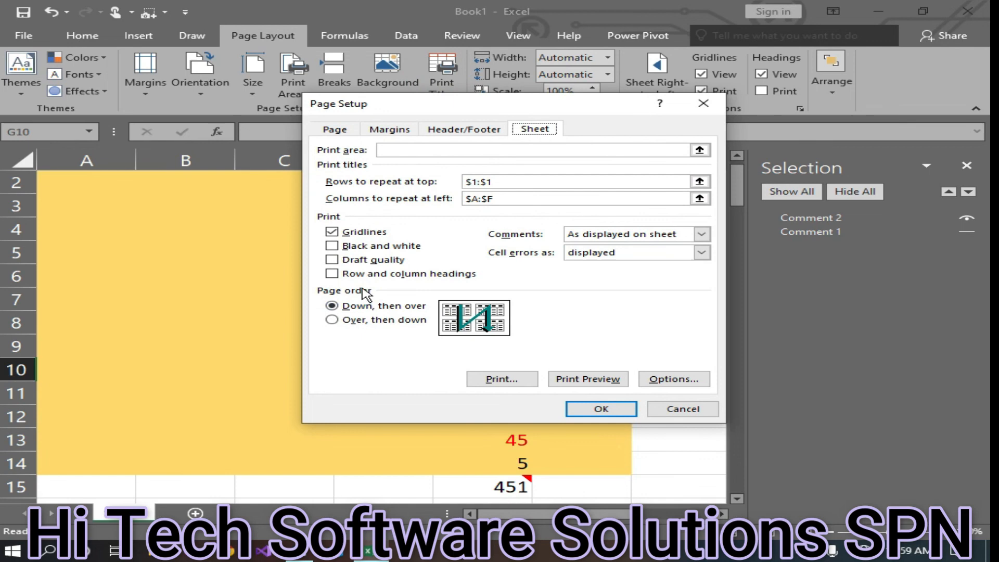
{"action": "left_click", "coordinate": [333, 274]}
{"action": "left_click", "coordinate": [606, 410]}
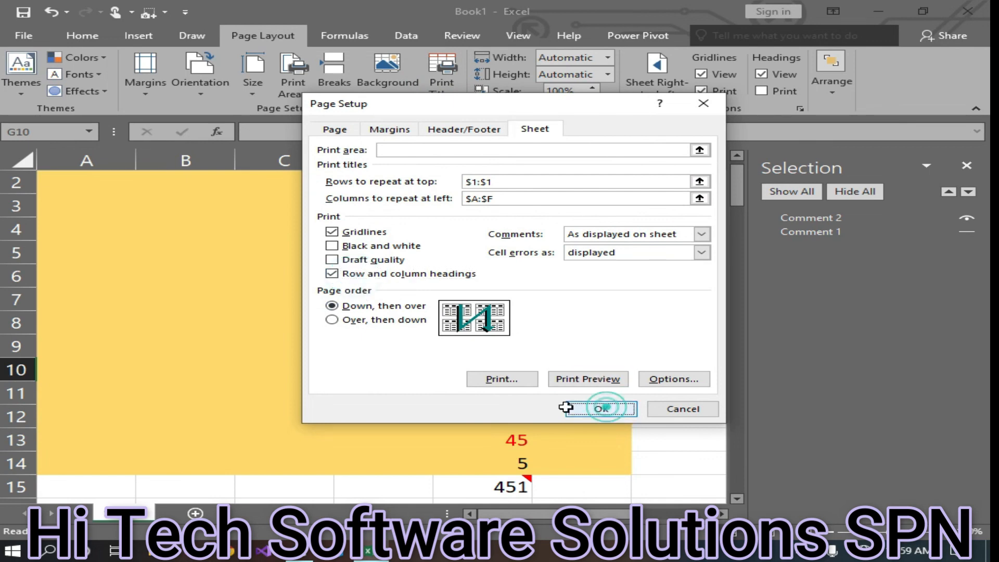
{"action": "key", "text": "ctrl+p"}
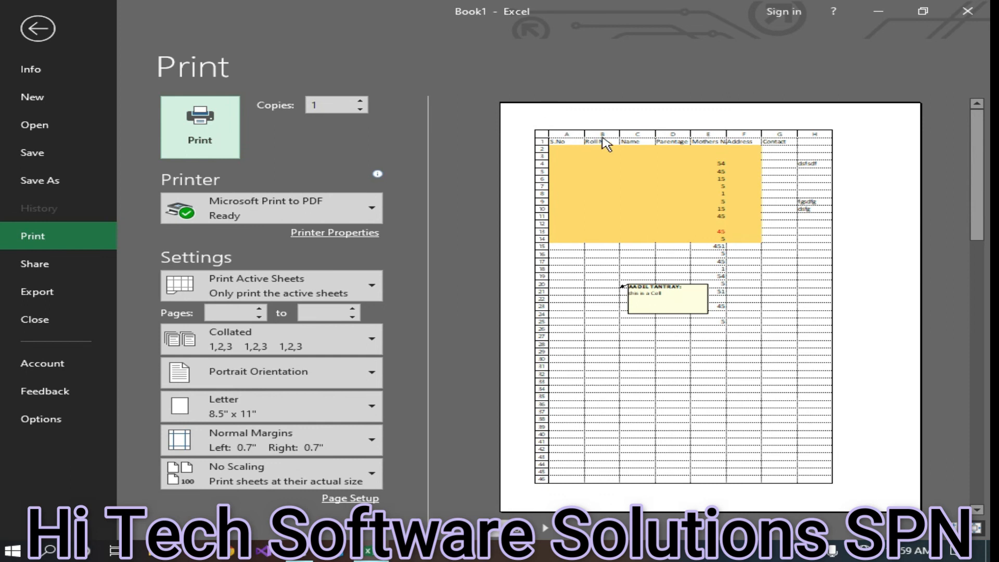
{"action": "left_click", "coordinate": [21, 22]}
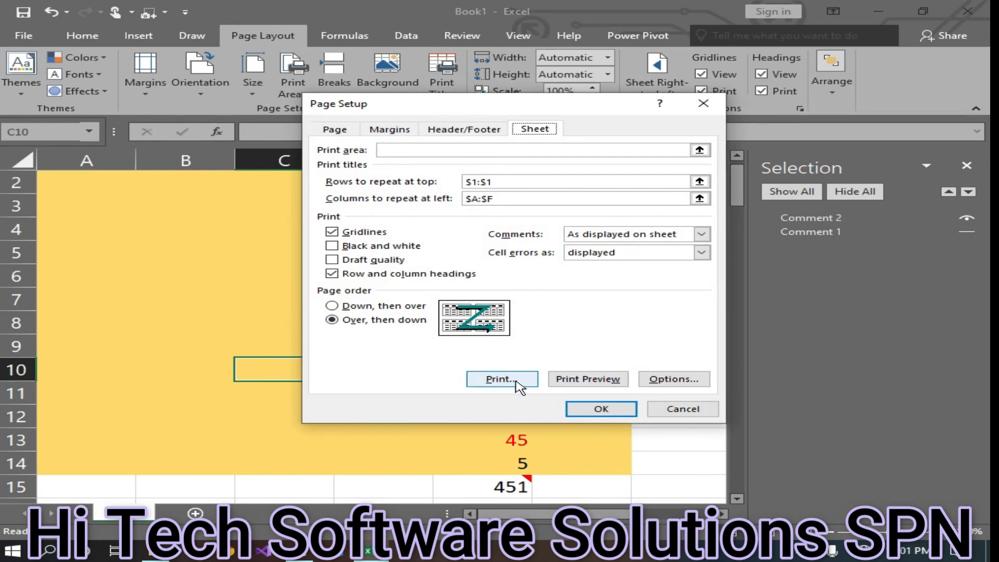
- Preview the printout with the page order set to Over, then down, and return to the sheet
{"action": "left_click", "coordinate": [594, 391]}
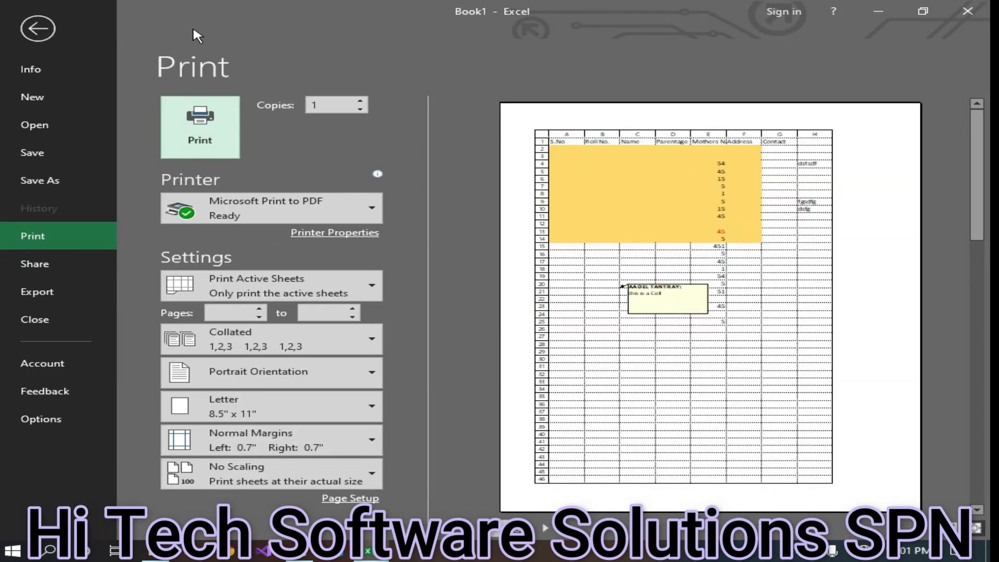
{"action": "left_click", "coordinate": [34, 28]}
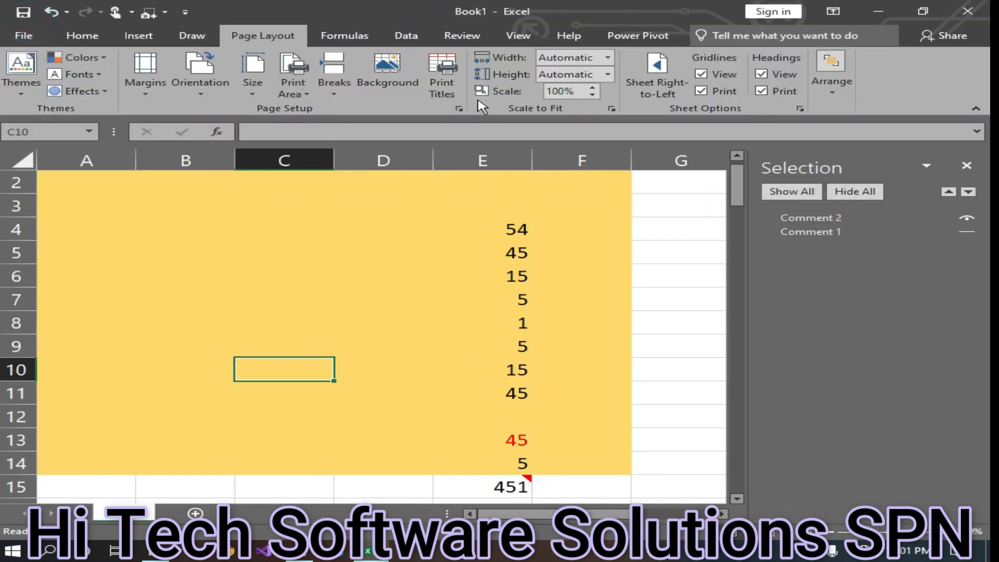
- Open the Microsoft Print to PDF document properties from the page setup and show the available orientations
{"action": "left_click", "coordinate": [438, 94]}
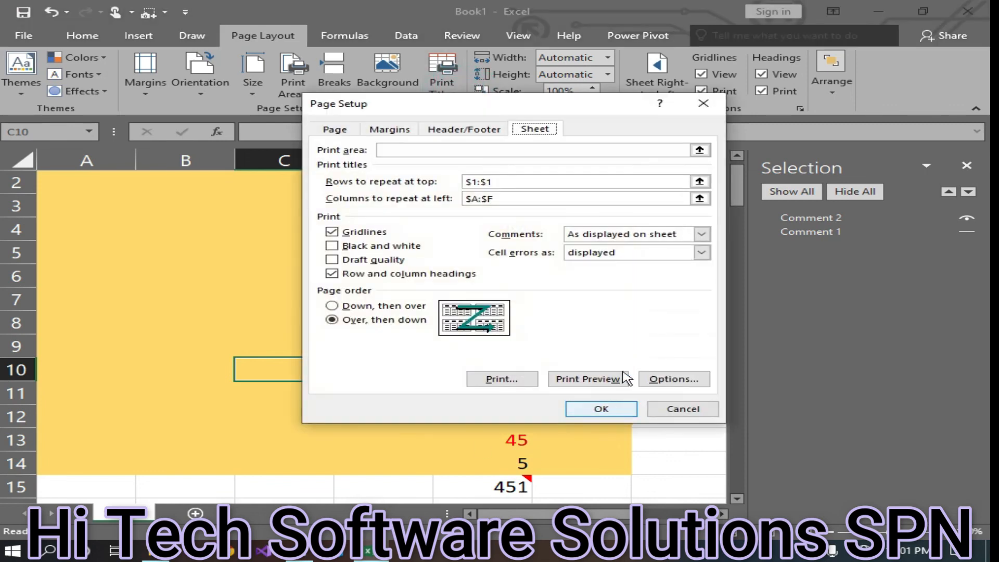
{"action": "left_click", "coordinate": [672, 380]}
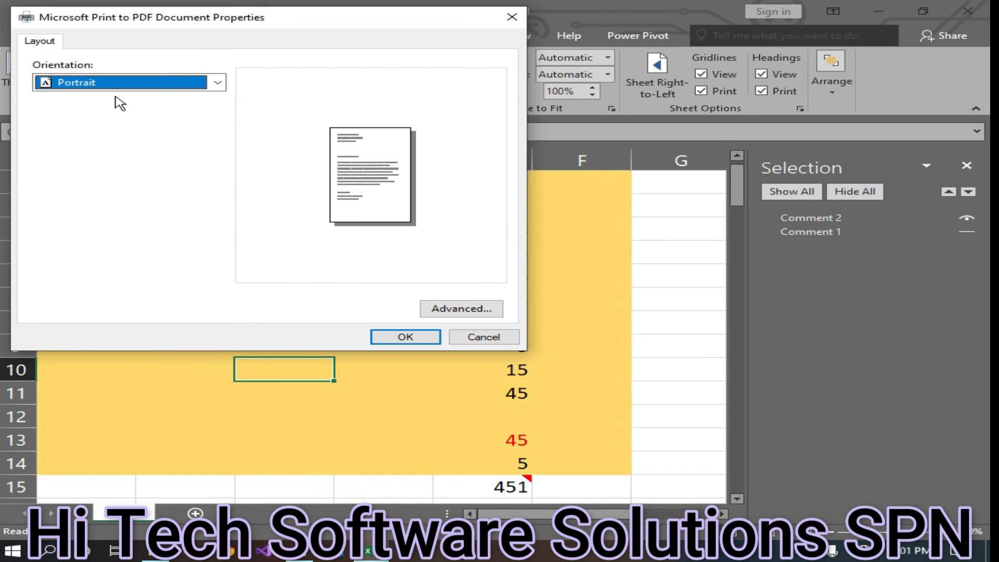
{"action": "left_click", "coordinate": [217, 83]}
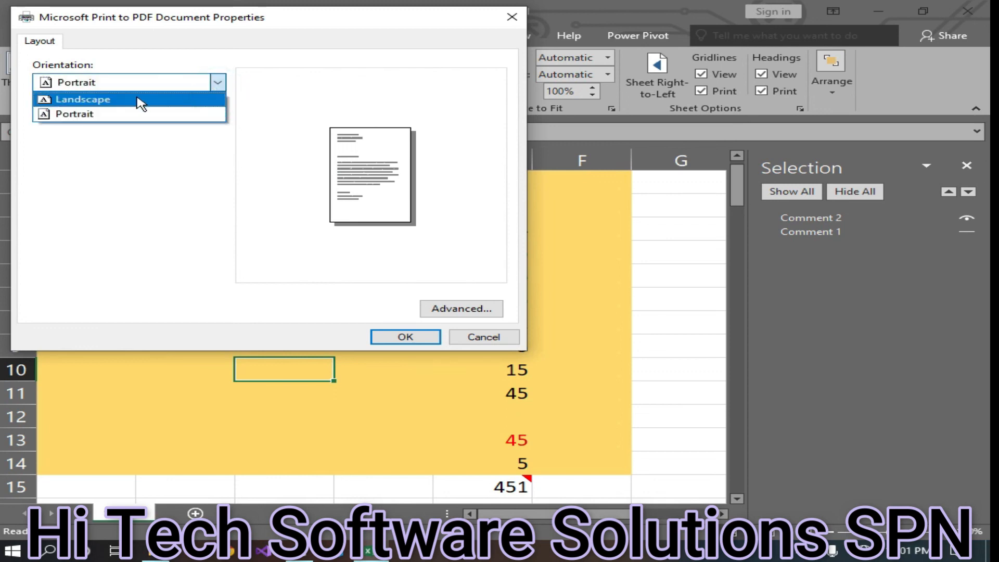